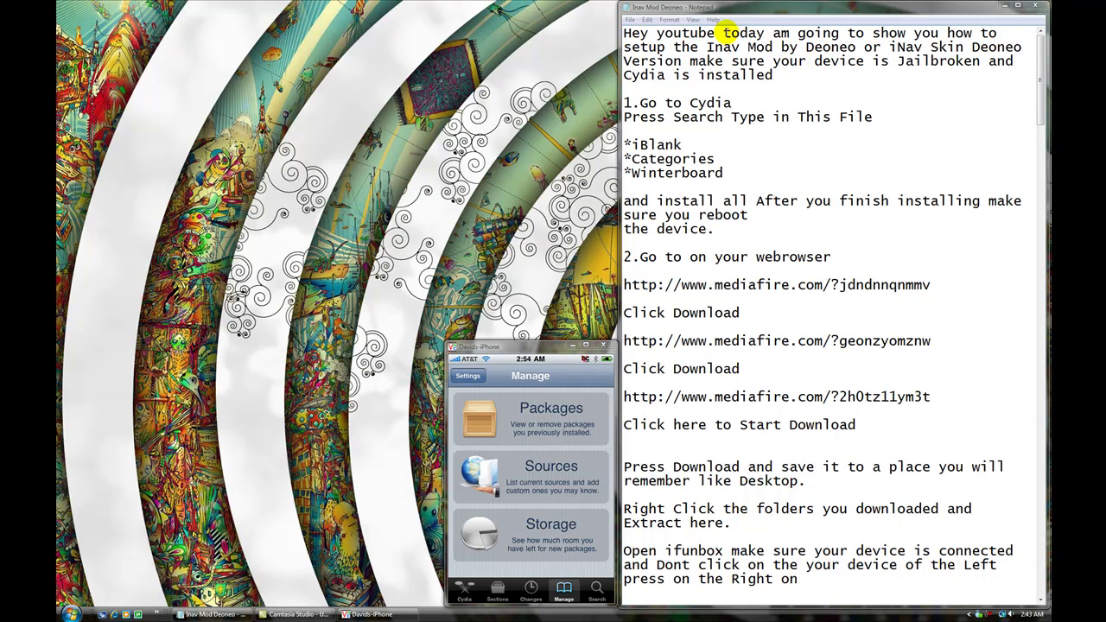
Read the Notepad guide's jailbreak and Cydia requirements and its first instructions about searching in Cydia.
{"action": "left_click_drag", "start_coordinate": [725, 33], "coordinate": [956, 76]}
{"action": "left_click", "coordinate": [951, 74]}
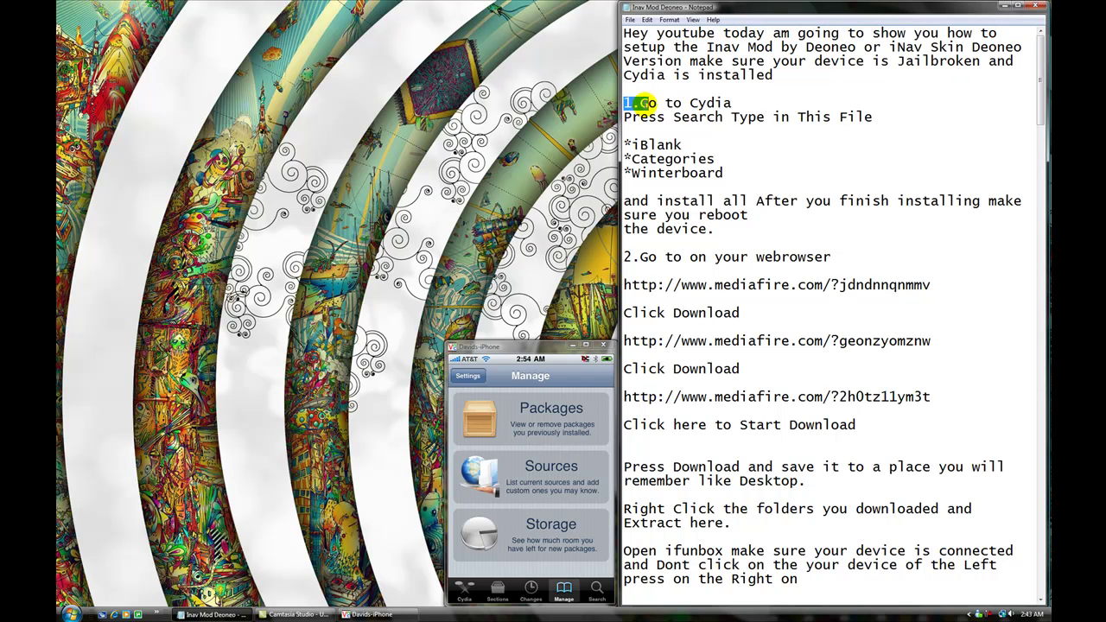
{"action": "left_click_drag", "start_coordinate": [640, 103], "coordinate": [735, 102]}
{"action": "left_click", "coordinate": [735, 102]}
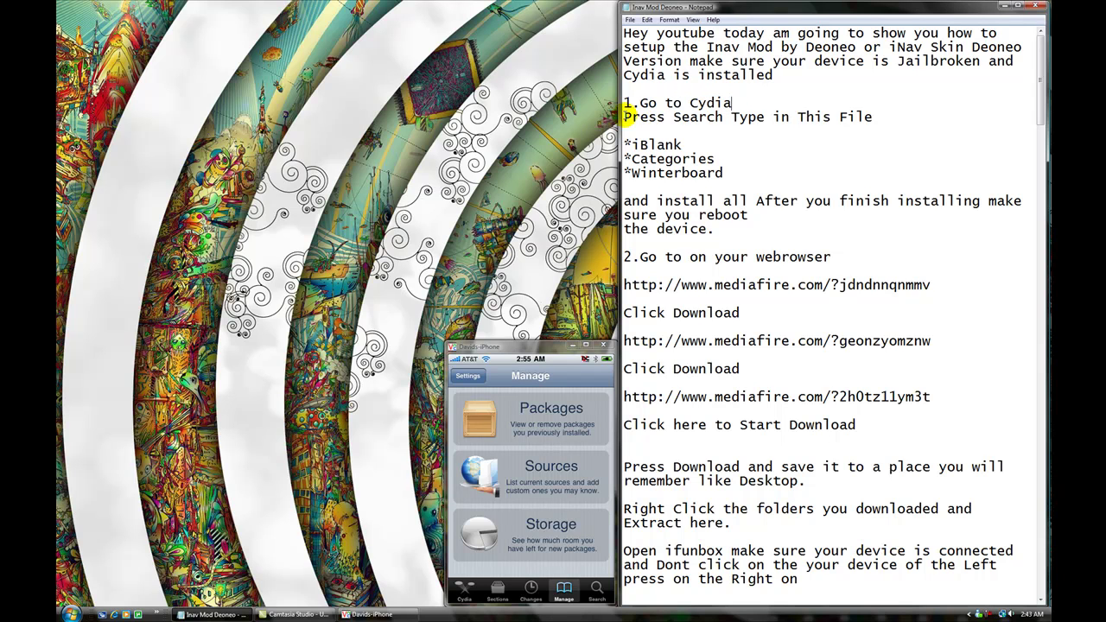
{"action": "left_click_drag", "start_coordinate": [624, 116], "coordinate": [725, 117]}
{"action": "left_click", "coordinate": [726, 117]}
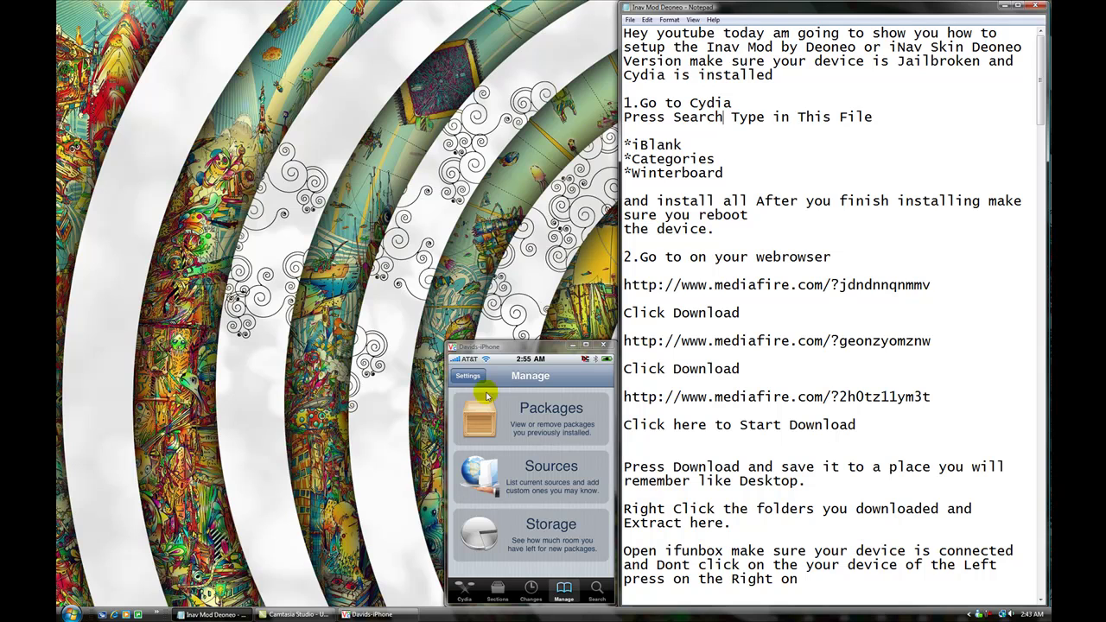
Open Cydia's package search on the mirrored iPhone and review the required packages iBlank, Categories and Winterboard in the notes.
{"action": "left_click", "coordinate": [591, 586]}
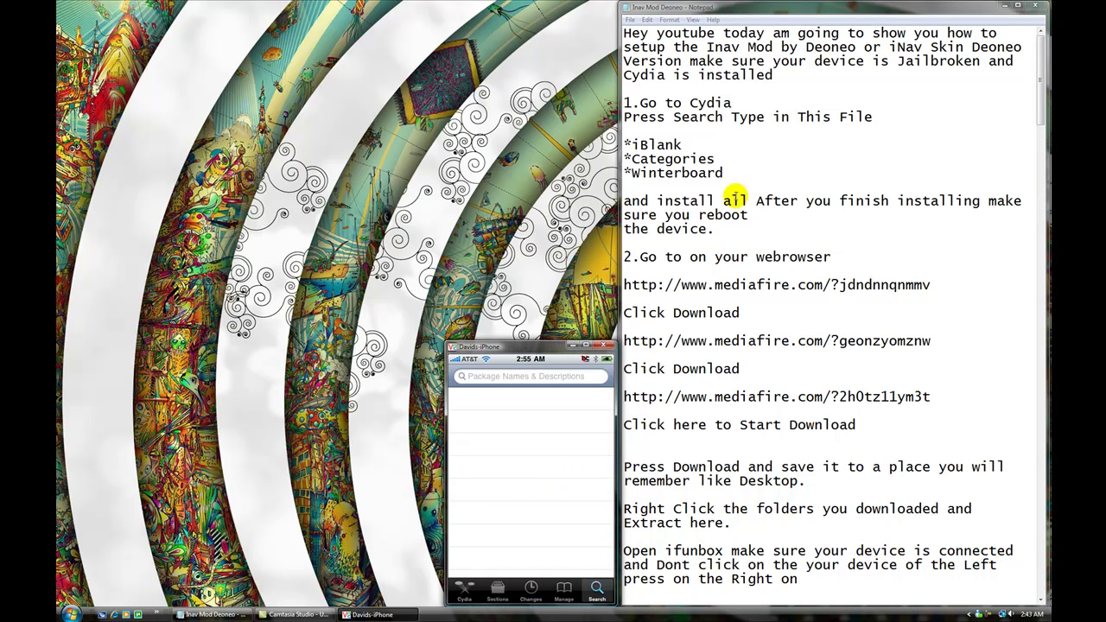
{"action": "left_click_drag", "start_coordinate": [731, 117], "coordinate": [875, 117]}
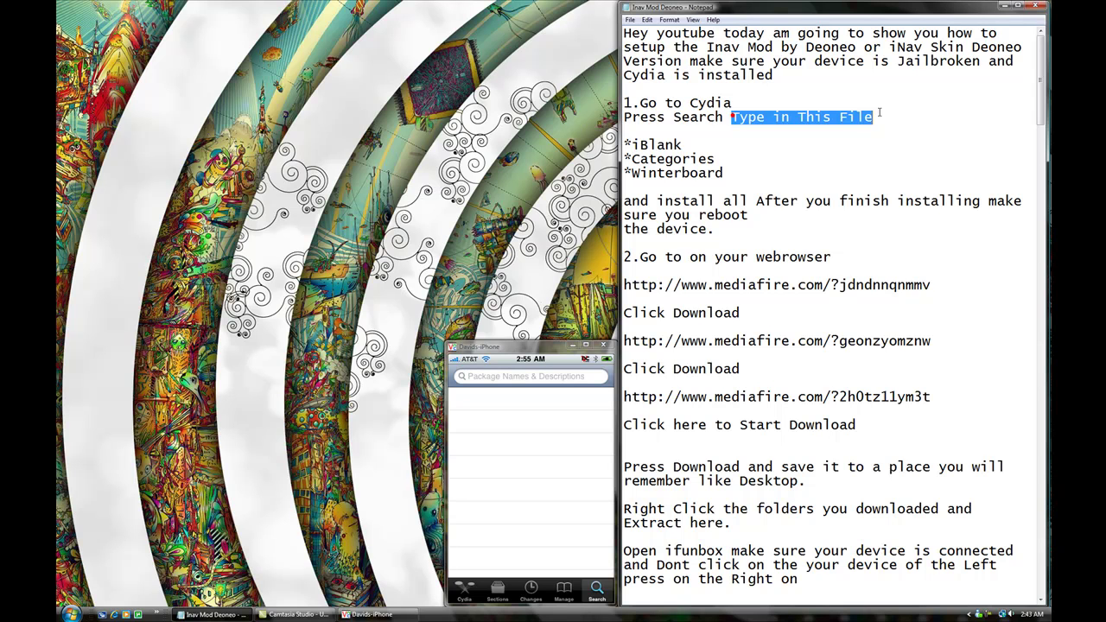
{"action": "left_click", "coordinate": [880, 113]}
{"action": "left_click_drag", "start_coordinate": [632, 144], "coordinate": [728, 159]}
{"action": "left_click", "coordinate": [728, 159]}
{"action": "left_click_drag", "start_coordinate": [631, 173], "coordinate": [710, 173]}
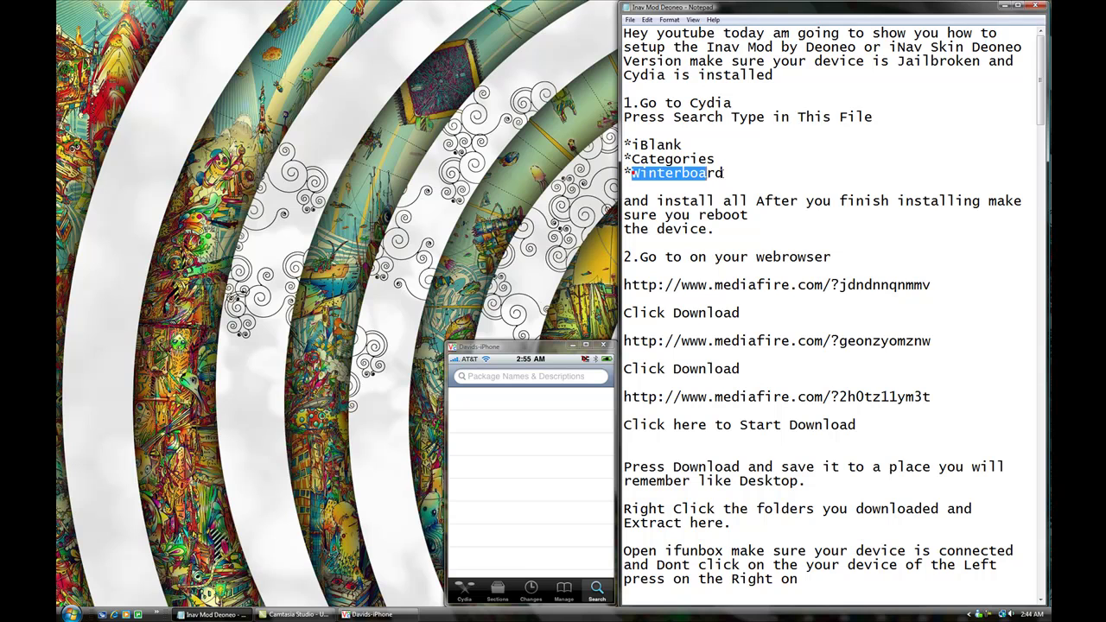
{"action": "left_click_drag", "start_coordinate": [631, 145], "coordinate": [650, 145]}
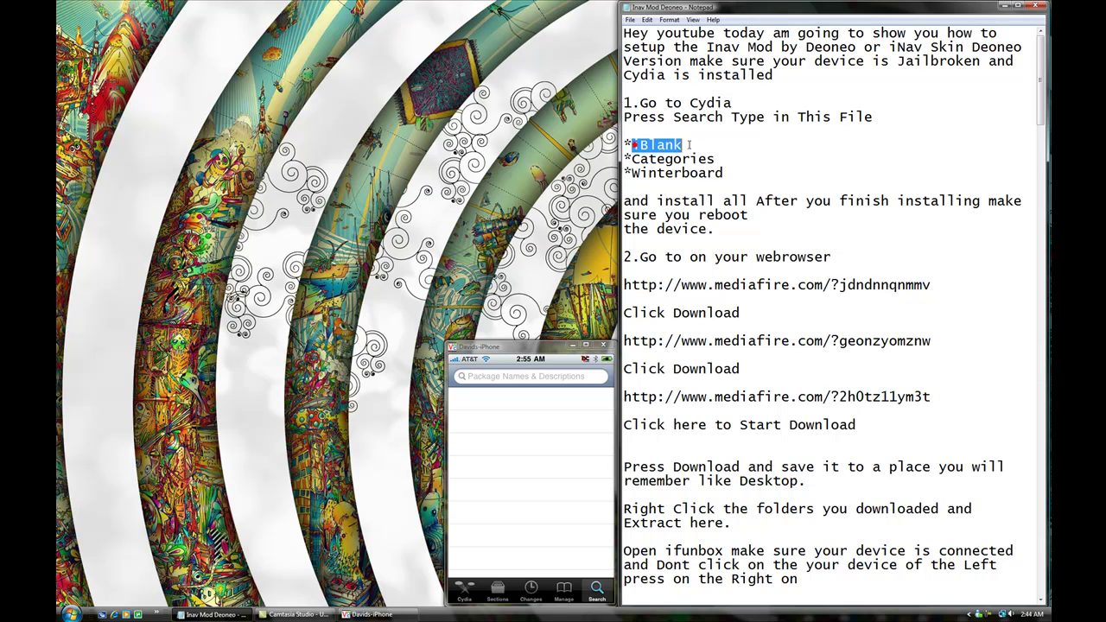
Search the Cydia packages for "iblank".
{"action": "left_click", "coordinate": [522, 379]}
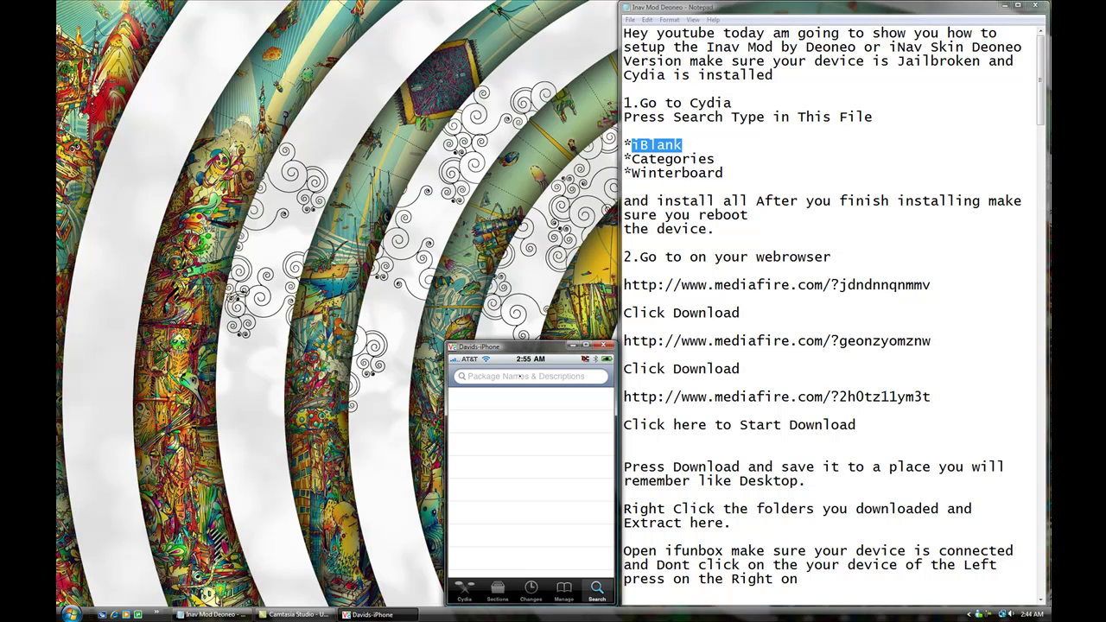
{"action": "left_click", "coordinate": [521, 372]}
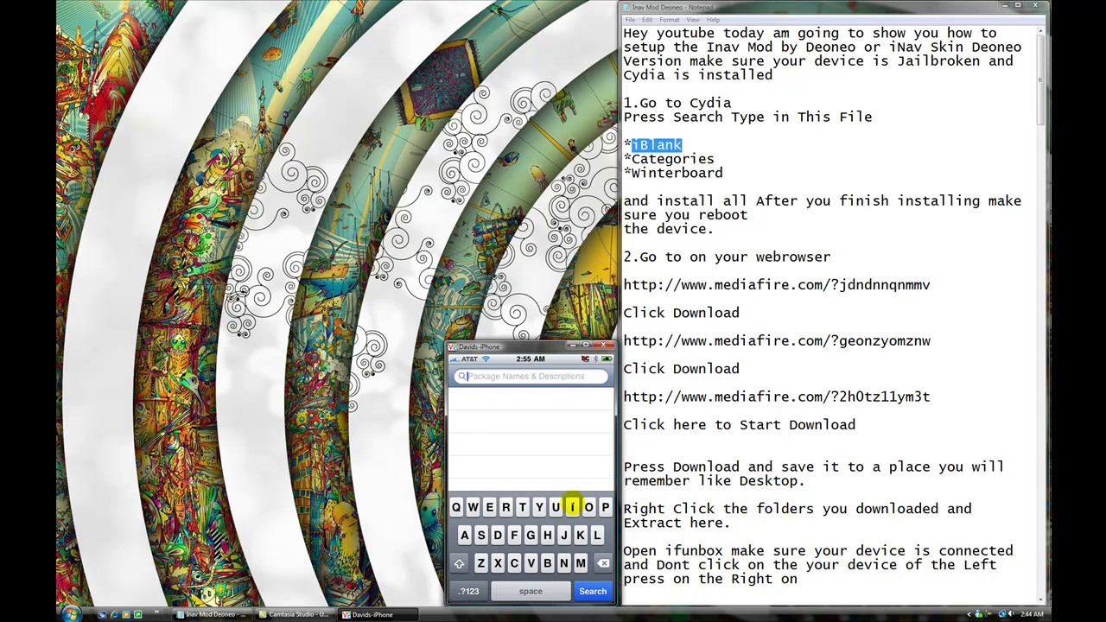
{"action": "left_click", "coordinate": [572, 507]}
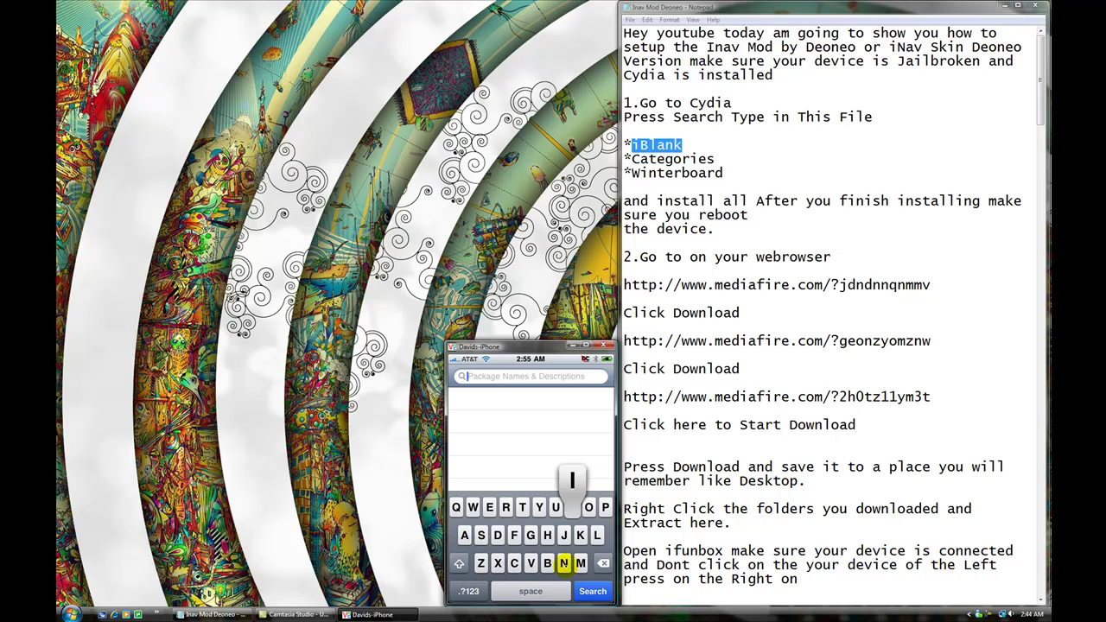
{"action": "left_click", "coordinate": [581, 535]}
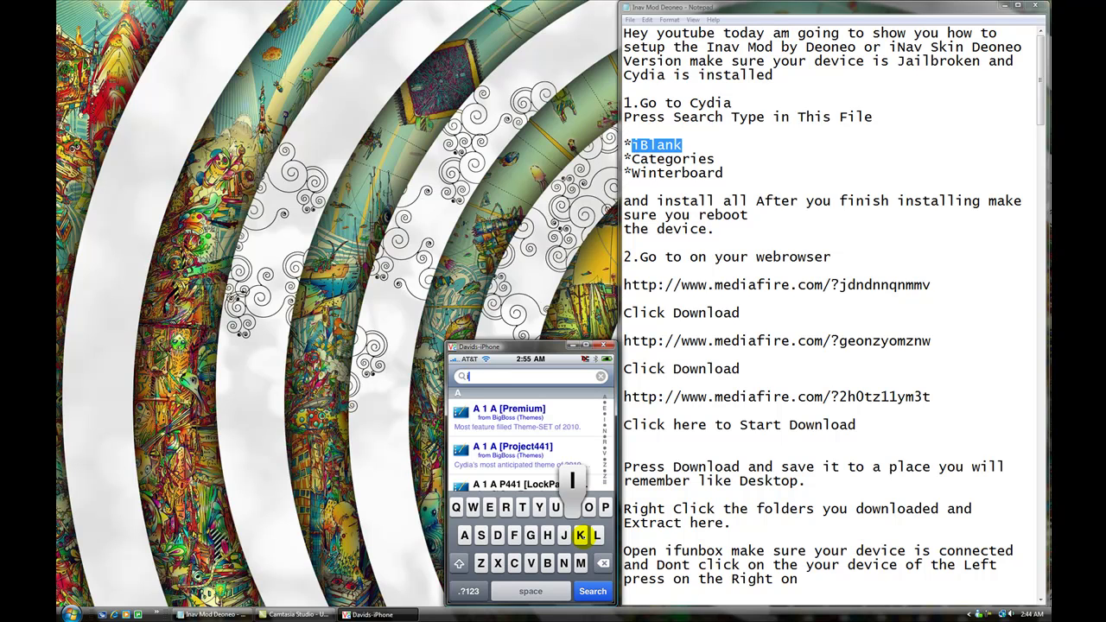
{"action": "type", "text": "blank"}
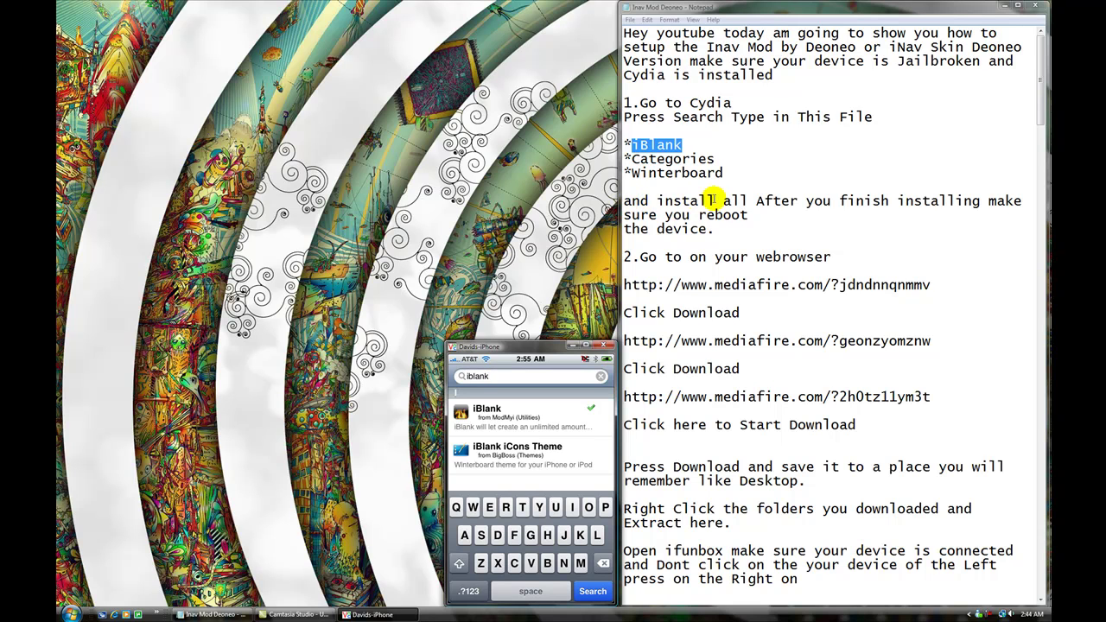
Read the notes about rebooting the device after installation and continuing in a web browser.
{"action": "left_click_drag", "start_coordinate": [757, 201], "coordinate": [730, 227]}
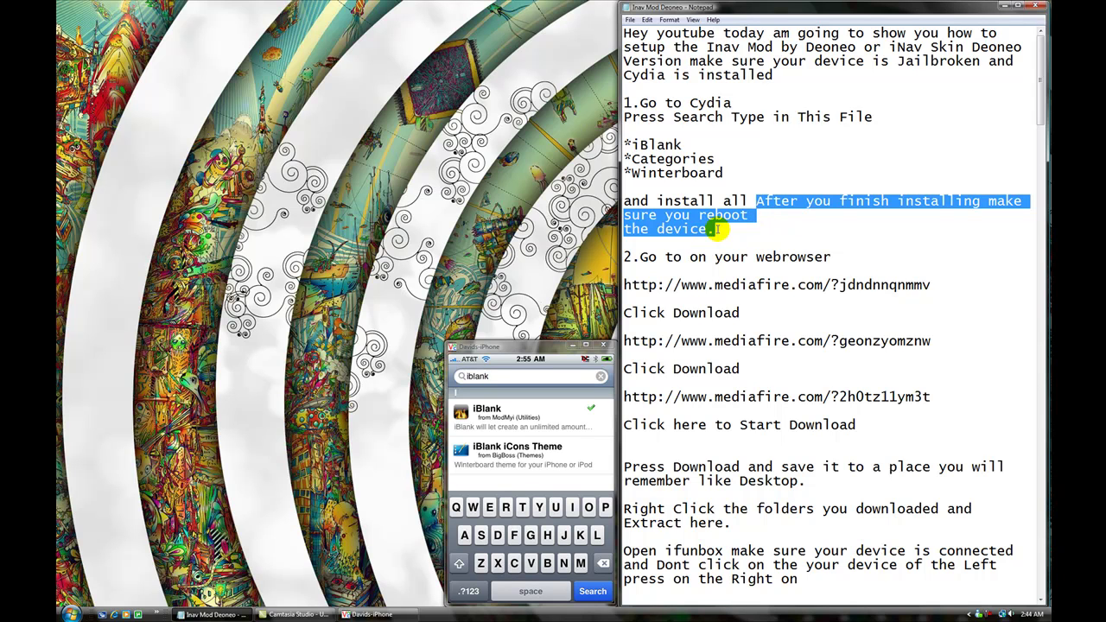
{"action": "left_click", "coordinate": [727, 229]}
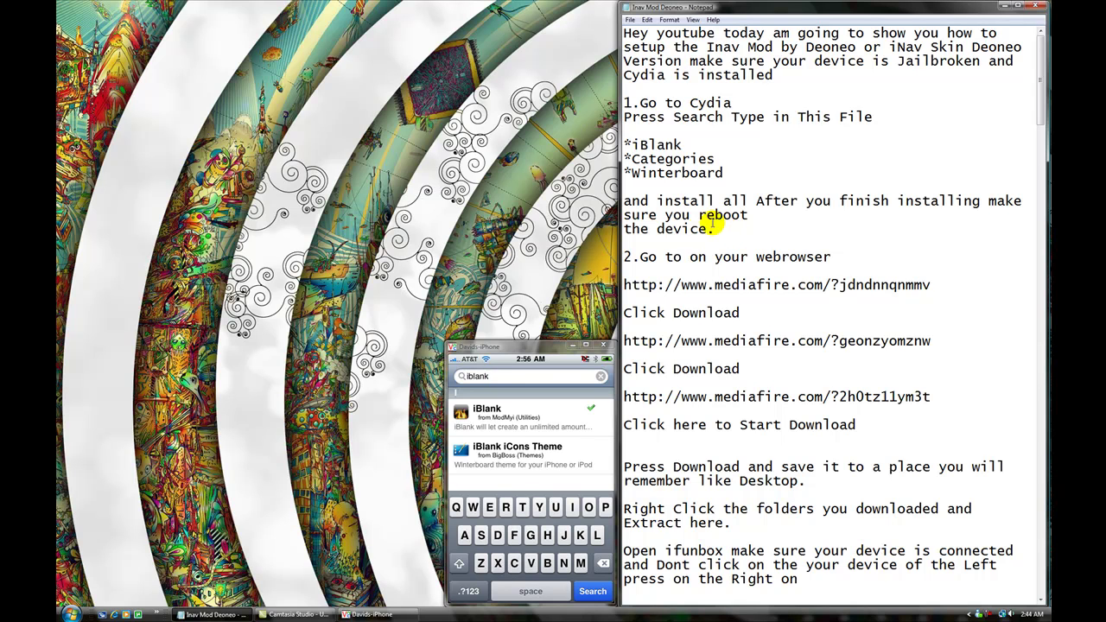
{"action": "left_click_drag", "start_coordinate": [641, 257], "coordinate": [844, 257]}
{"action": "left_click", "coordinate": [845, 257]}
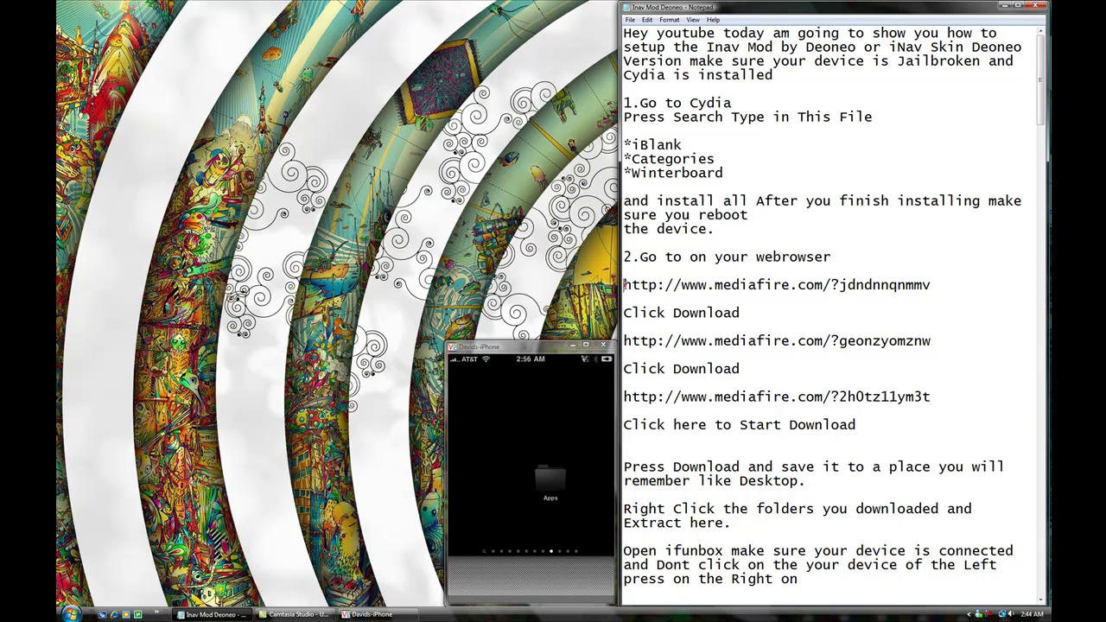
{"action": "left_click_drag", "start_coordinate": [627, 284], "coordinate": [928, 285]}
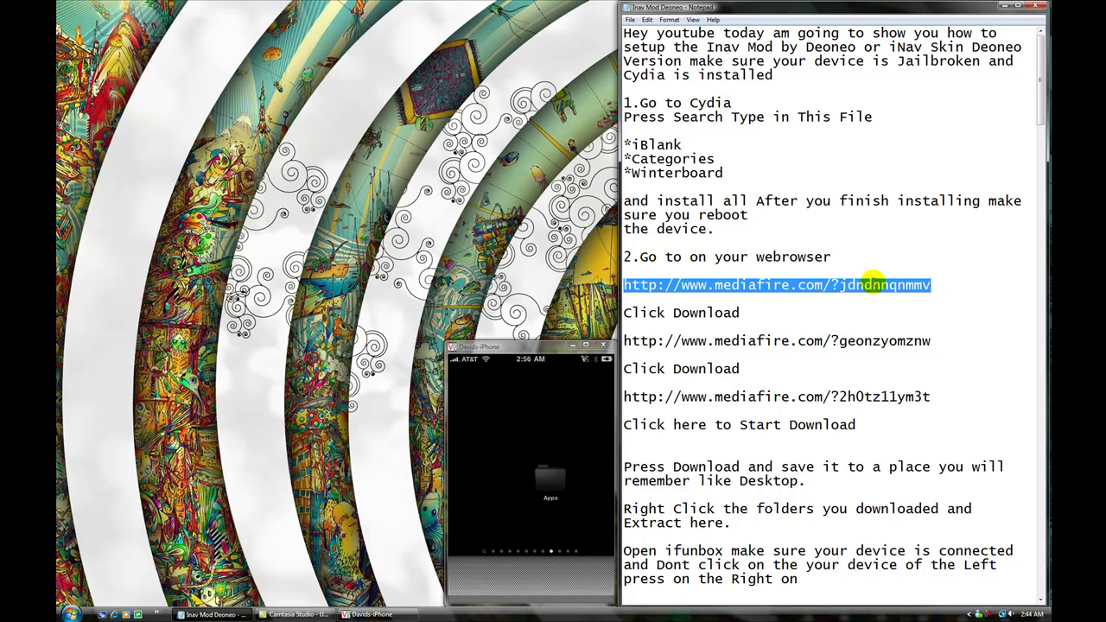
{"action": "right_click", "coordinate": [874, 283]}
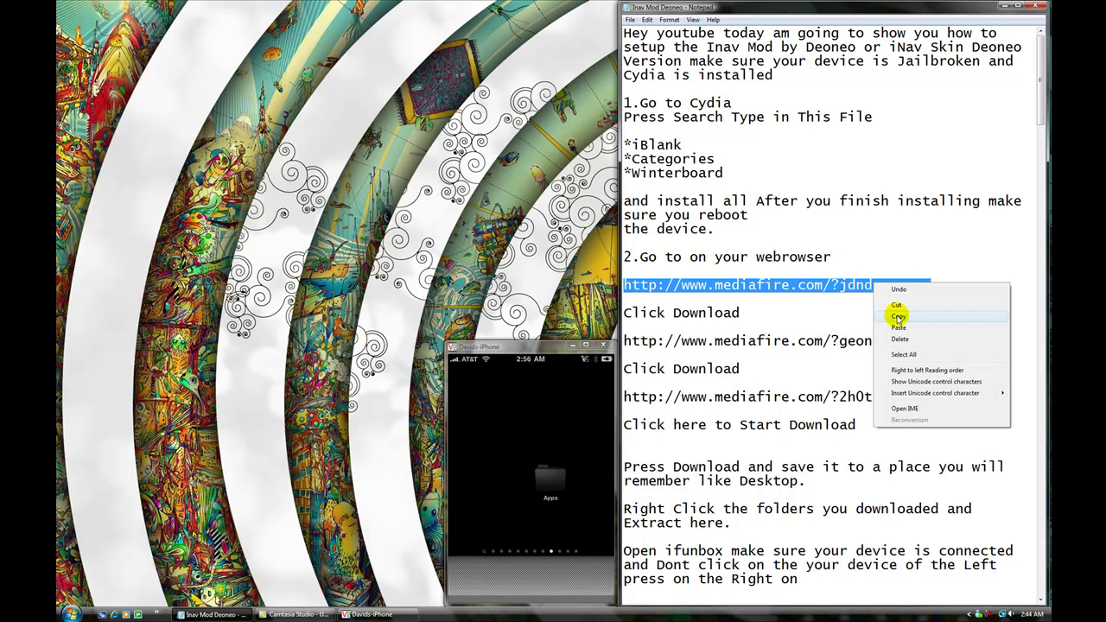
{"action": "left_click", "coordinate": [898, 317]}
{"action": "left_click", "coordinate": [115, 614]}
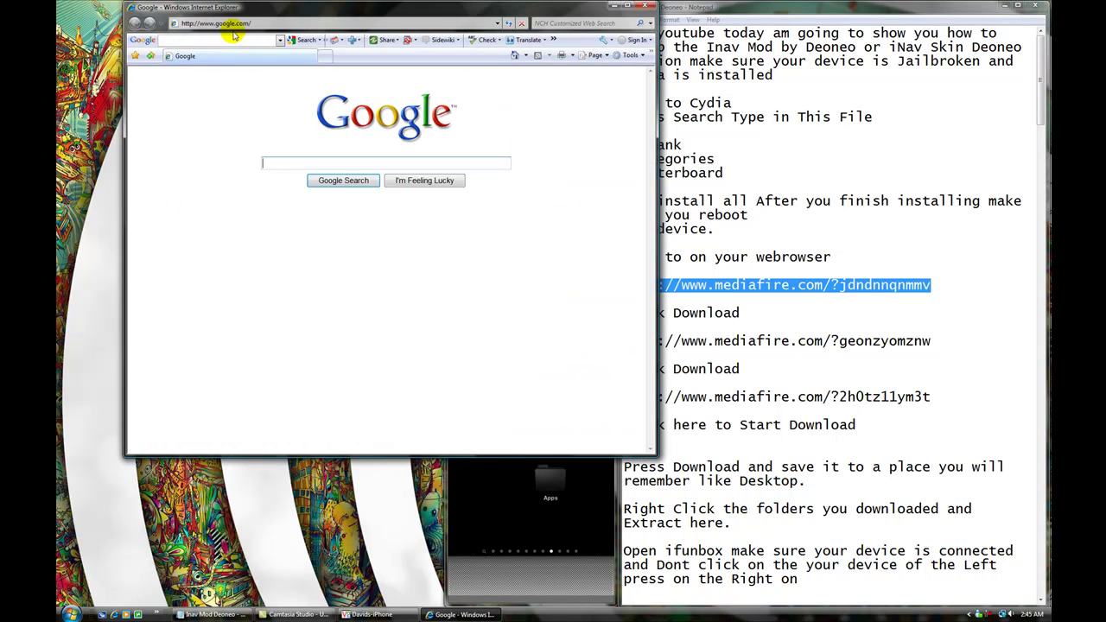
{"action": "left_click", "coordinate": [228, 24]}
{"action": "right_click", "coordinate": [228, 24]}
{"action": "left_click", "coordinate": [311, 73]}
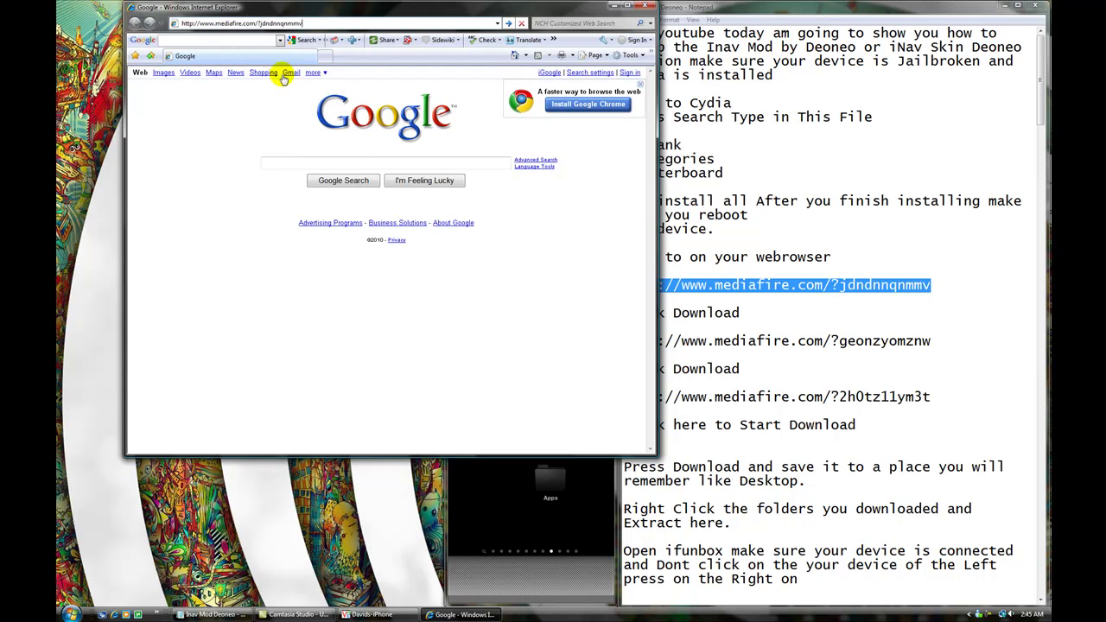
{"action": "left_click", "coordinate": [511, 24]}
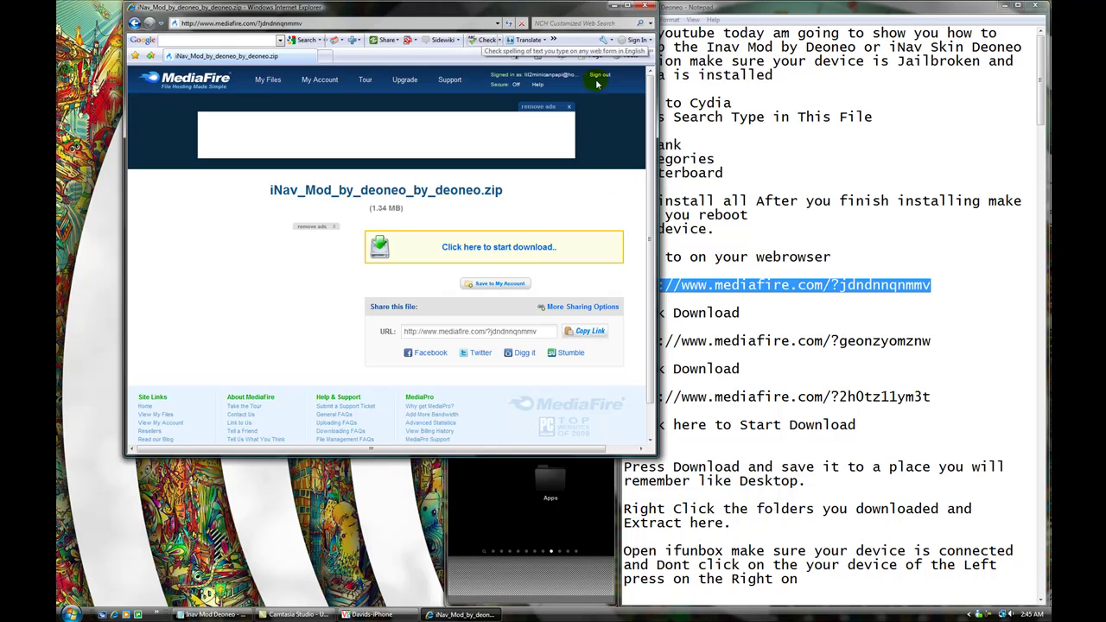
Move the browser window clear of the notes and download iNav_Mod_by_deoneo_by_deoneo.zip to the Desktop.
{"action": "left_click_drag", "start_coordinate": [529, 12], "coordinate": [462, 32]}
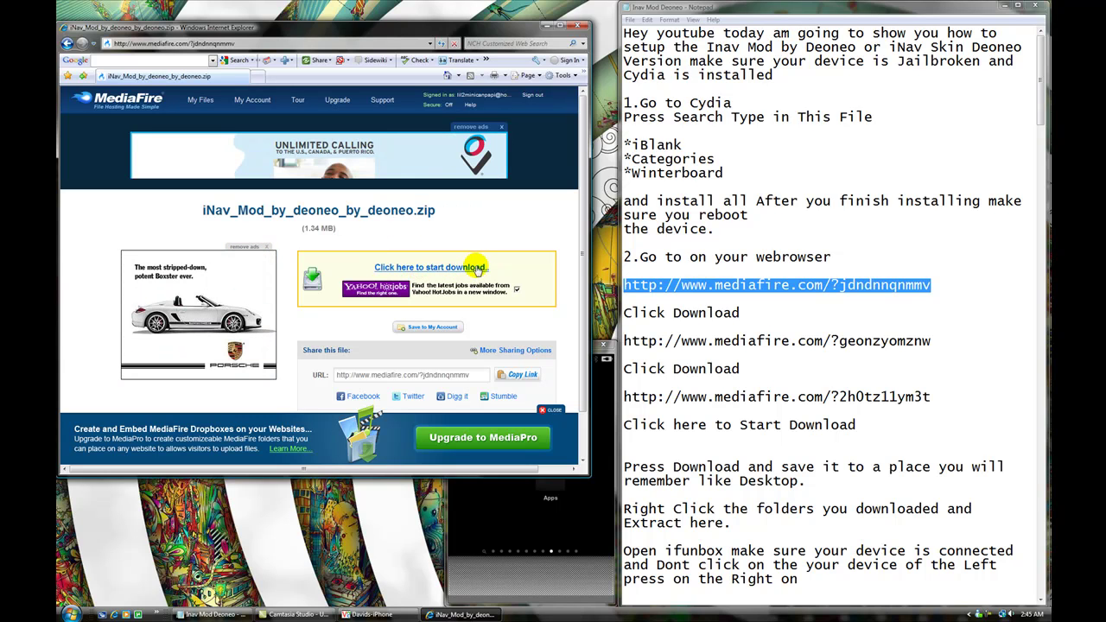
{"action": "left_click", "coordinate": [437, 273]}
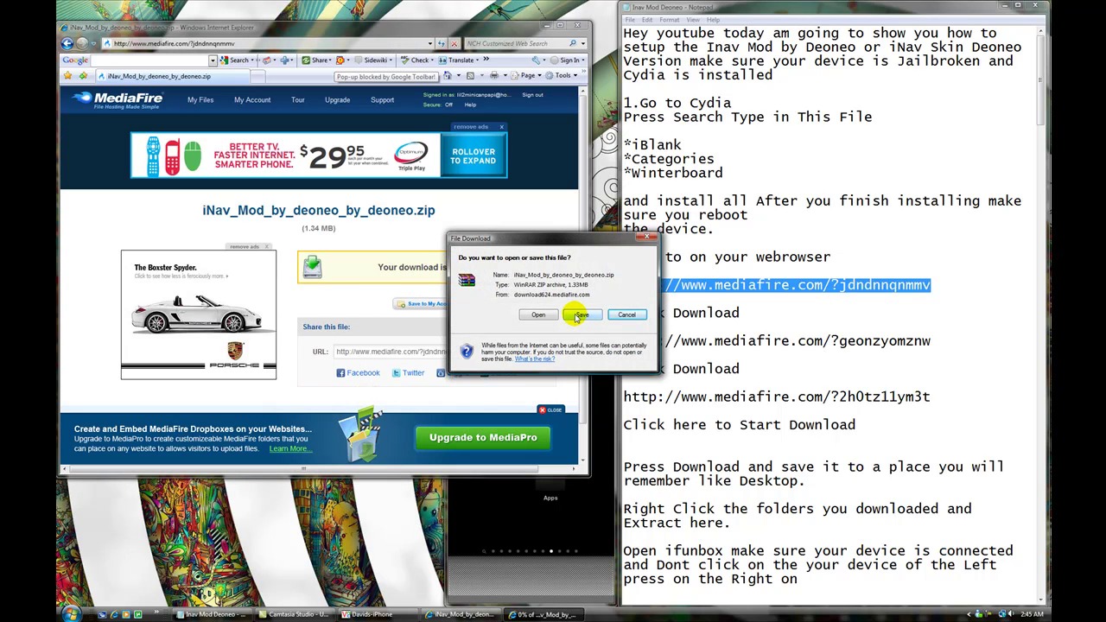
{"action": "left_click", "coordinate": [577, 316]}
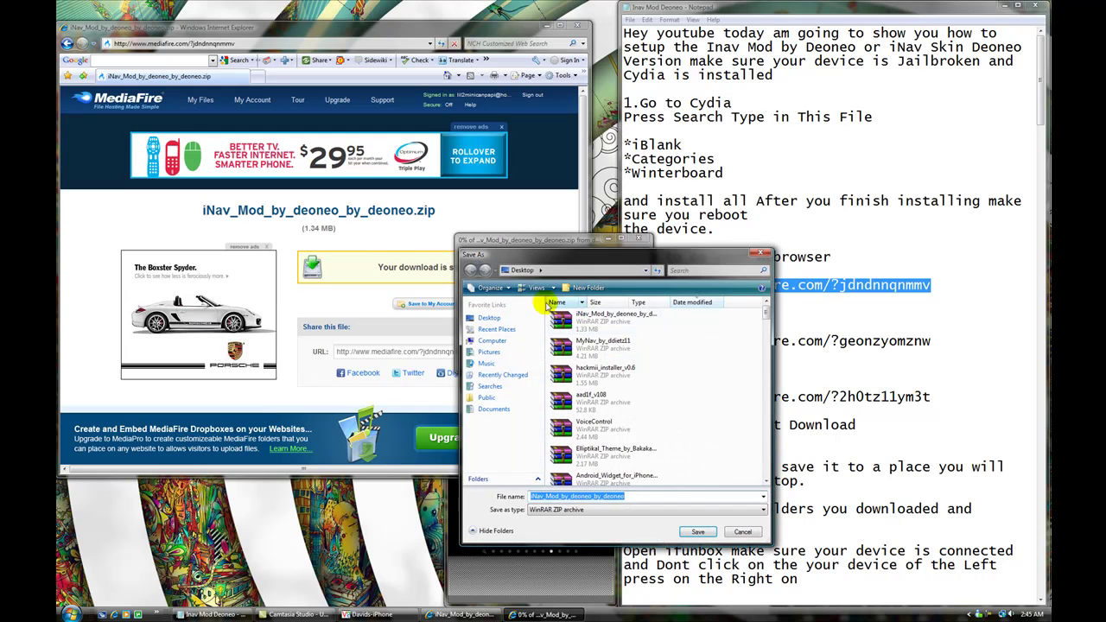
{"action": "left_click", "coordinate": [698, 532]}
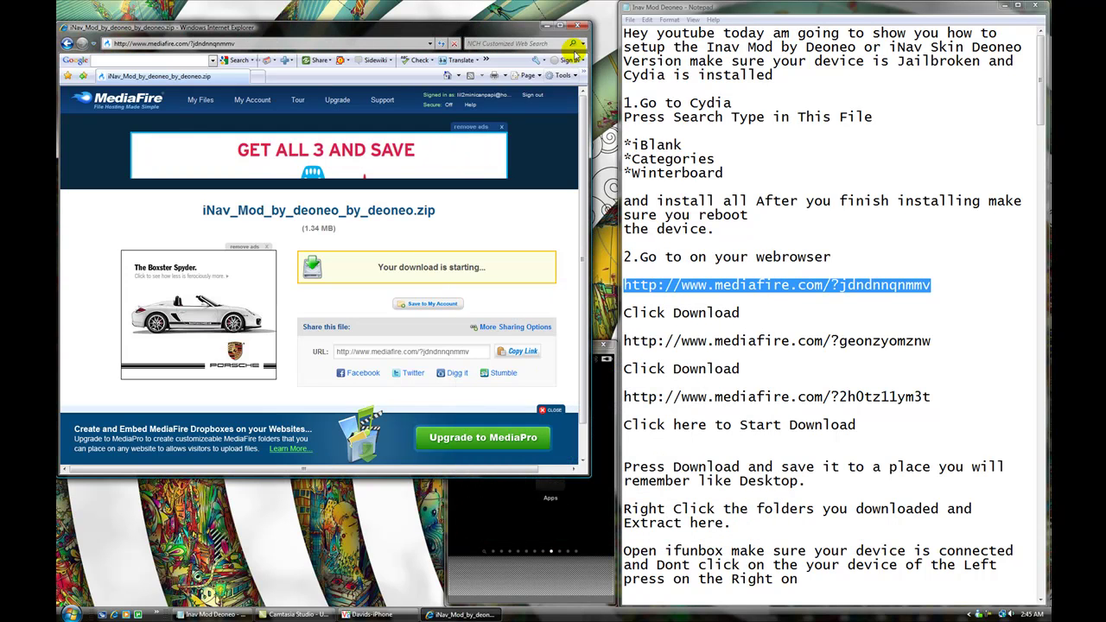
{"action": "left_click", "coordinate": [707, 313]}
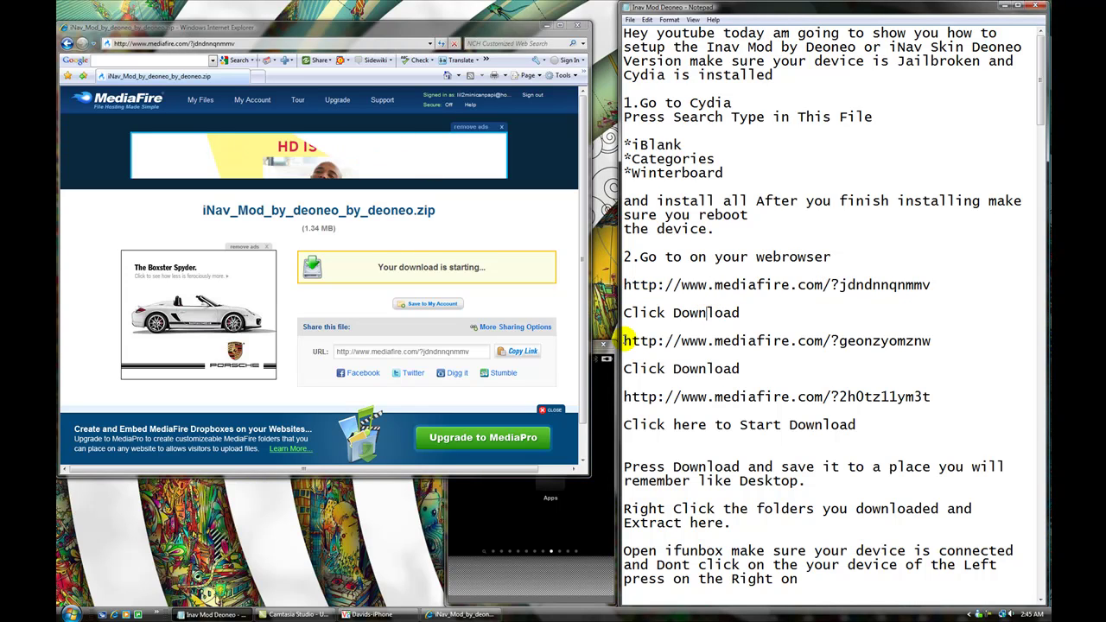
{"action": "left_click_drag", "start_coordinate": [627, 341], "coordinate": [936, 341]}
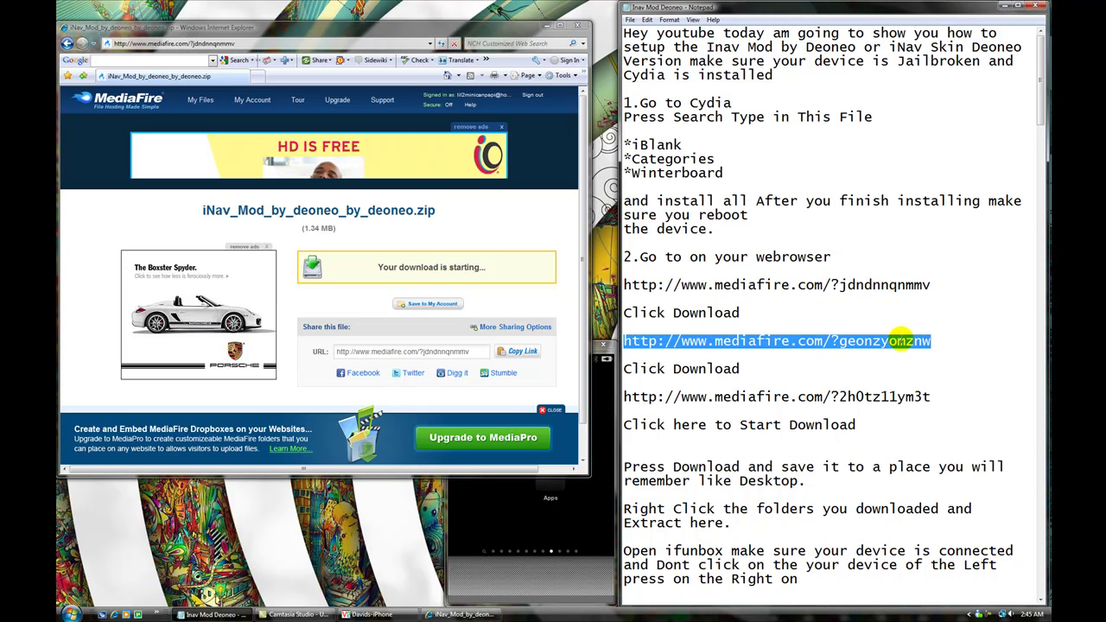
{"action": "right_click", "coordinate": [901, 339]}
{"action": "left_click", "coordinate": [927, 372]}
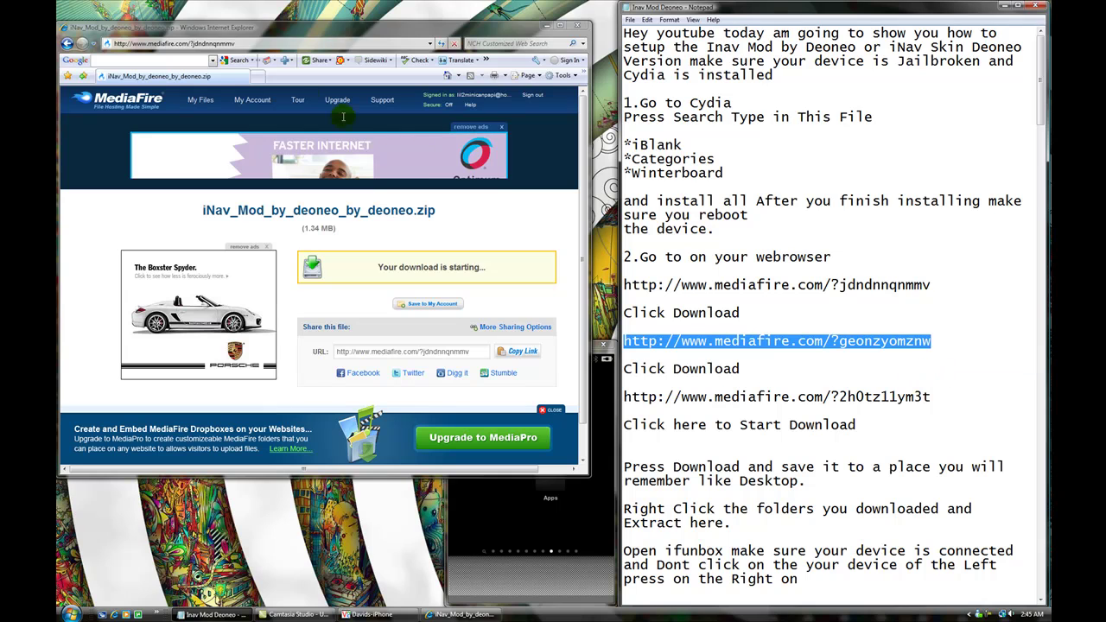
{"action": "right_click", "coordinate": [231, 47]}
{"action": "left_click", "coordinate": [260, 88]}
{"action": "left_click", "coordinate": [441, 44]}
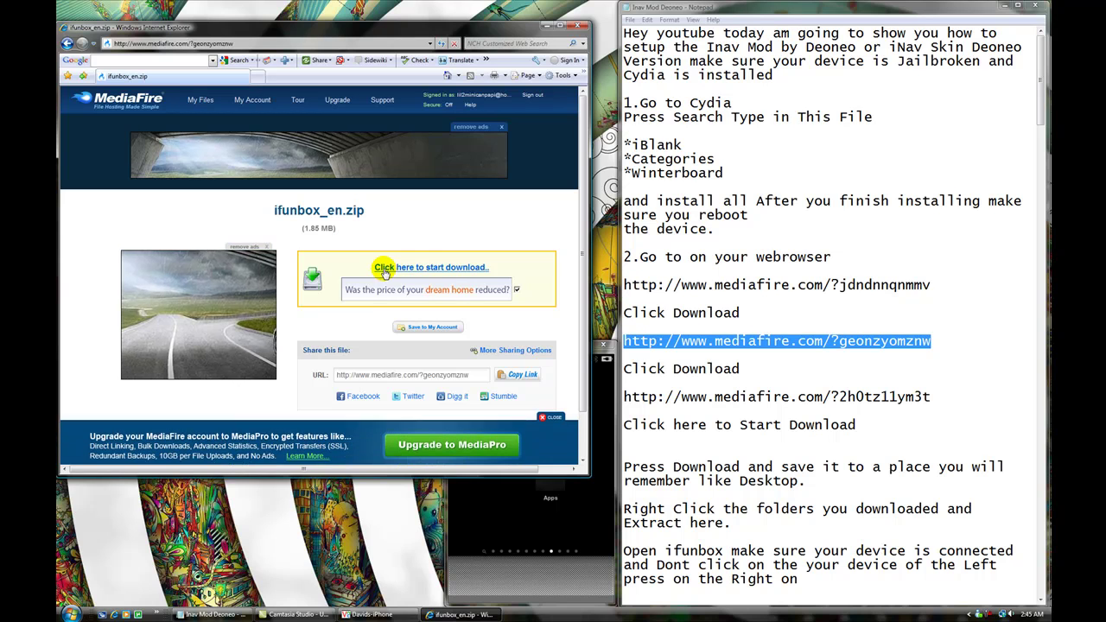
Start saving ifunbox_en.zip from its MediaFire page to the Desktop and cancel the save.
{"action": "left_click", "coordinate": [431, 269]}
{"action": "left_click", "coordinate": [577, 312]}
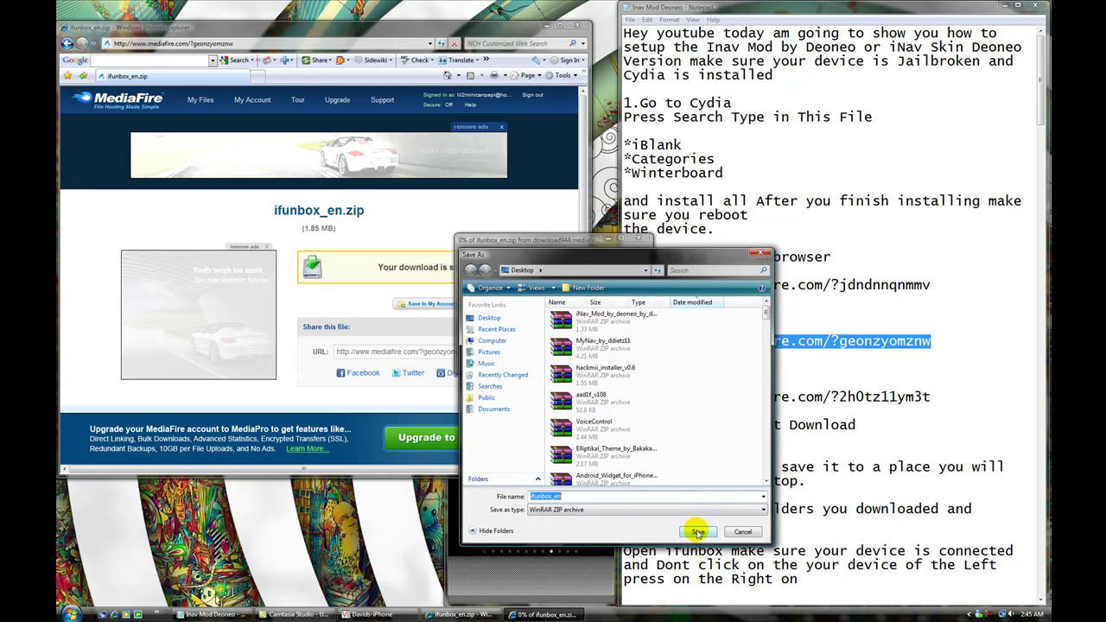
{"action": "left_click", "coordinate": [742, 533]}
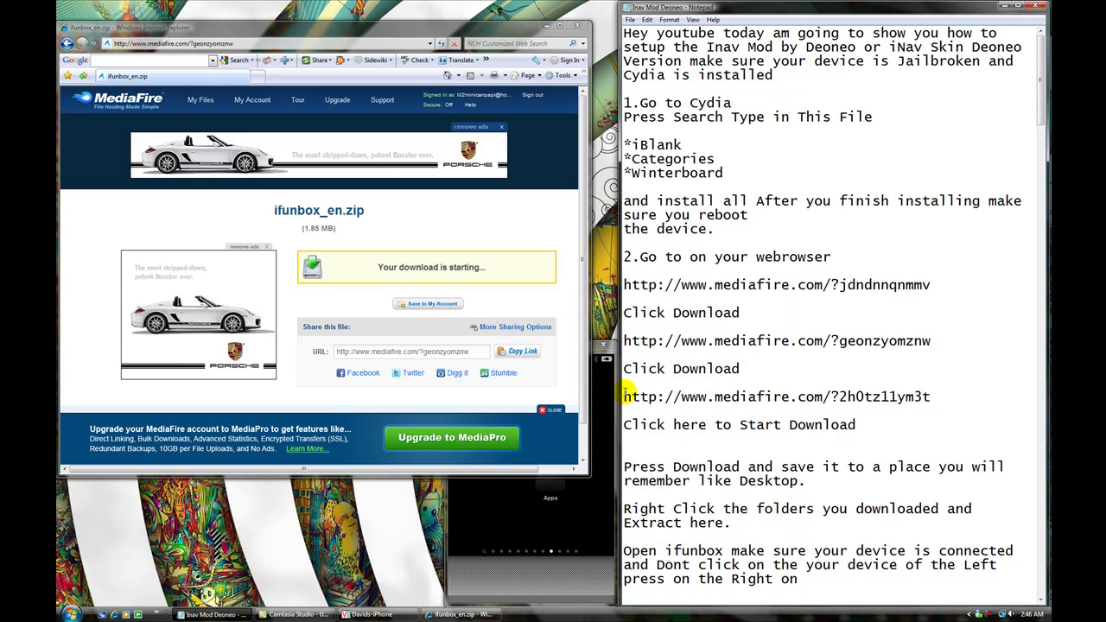
{"action": "left_click_drag", "start_coordinate": [624, 397], "coordinate": [947, 395]}
{"action": "right_click", "coordinate": [867, 397]}
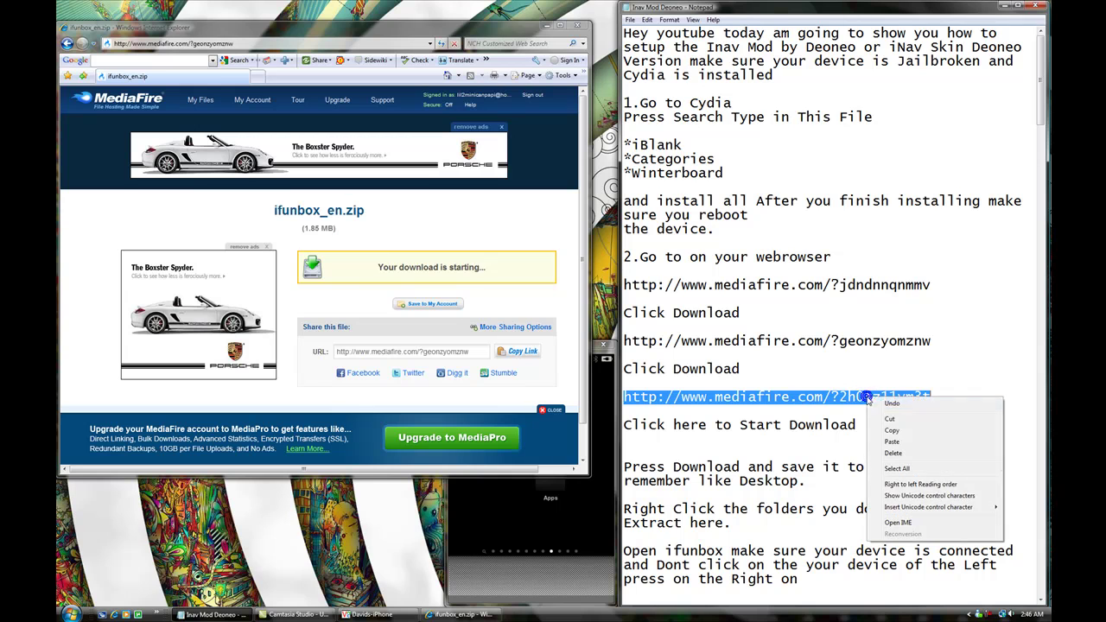
{"action": "left_click", "coordinate": [894, 431]}
{"action": "left_click", "coordinate": [212, 43]}
{"action": "left_click_drag", "start_coordinate": [192, 43], "coordinate": [114, 43]}
{"action": "right_click", "coordinate": [139, 45]}
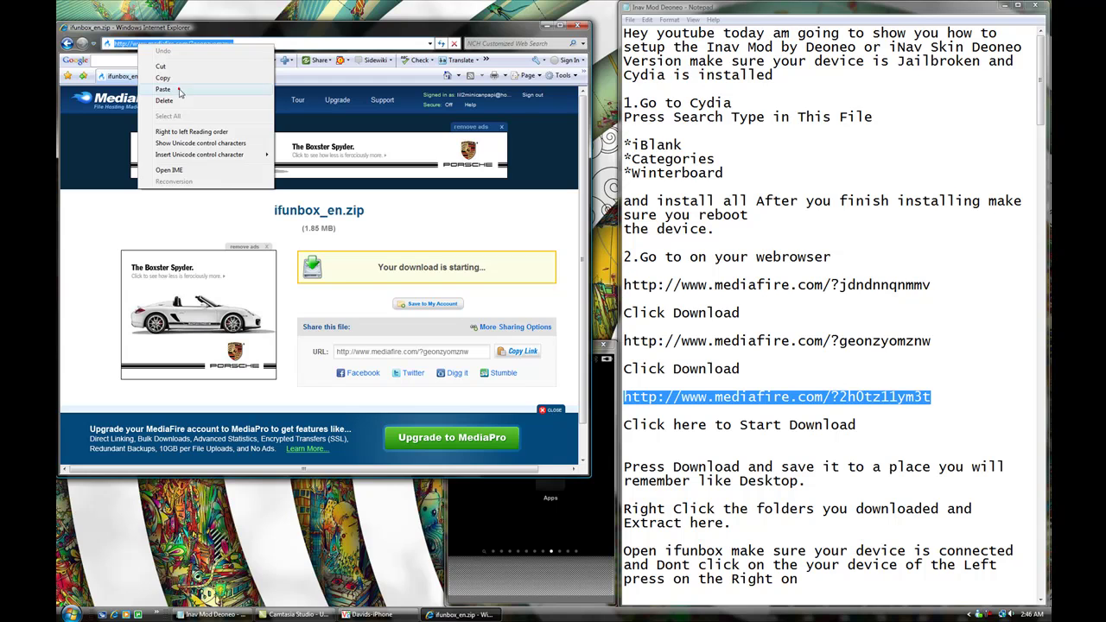
{"action": "left_click", "coordinate": [179, 91]}
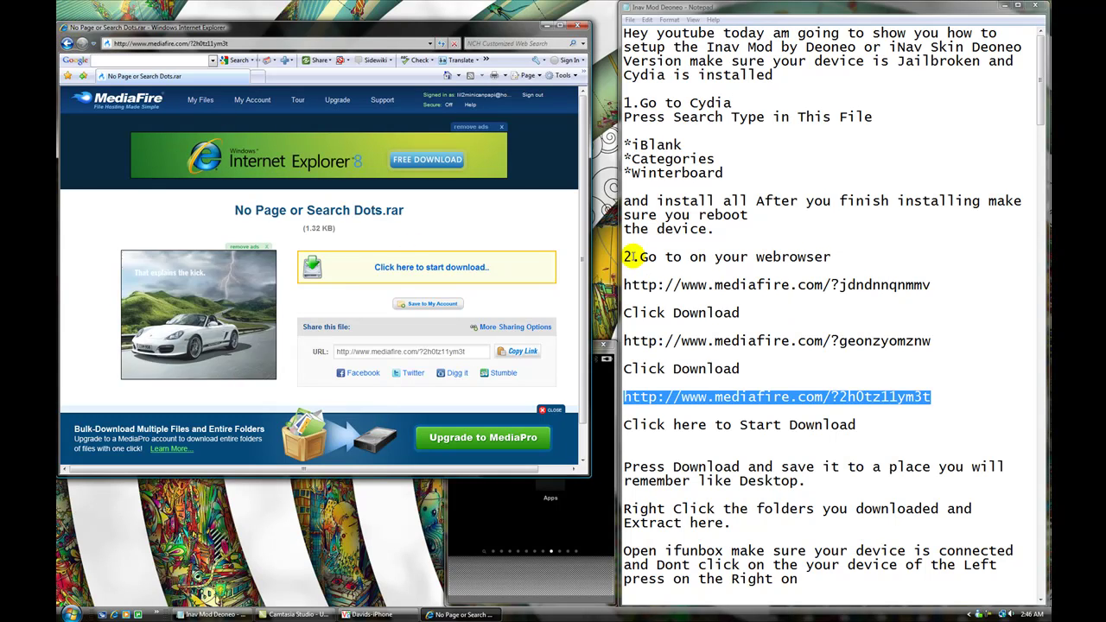
Bring the extraction and ifunbox instructions into view in the notes and close the MediaFire browser window.
{"action": "left_click", "coordinate": [930, 351]}
{"action": "scroll", "coordinate": [930, 350], "scroll_direction": "down", "scroll_amount": 1}
{"action": "scroll", "coordinate": [930, 351], "scroll_direction": "down", "scroll_amount": 1}
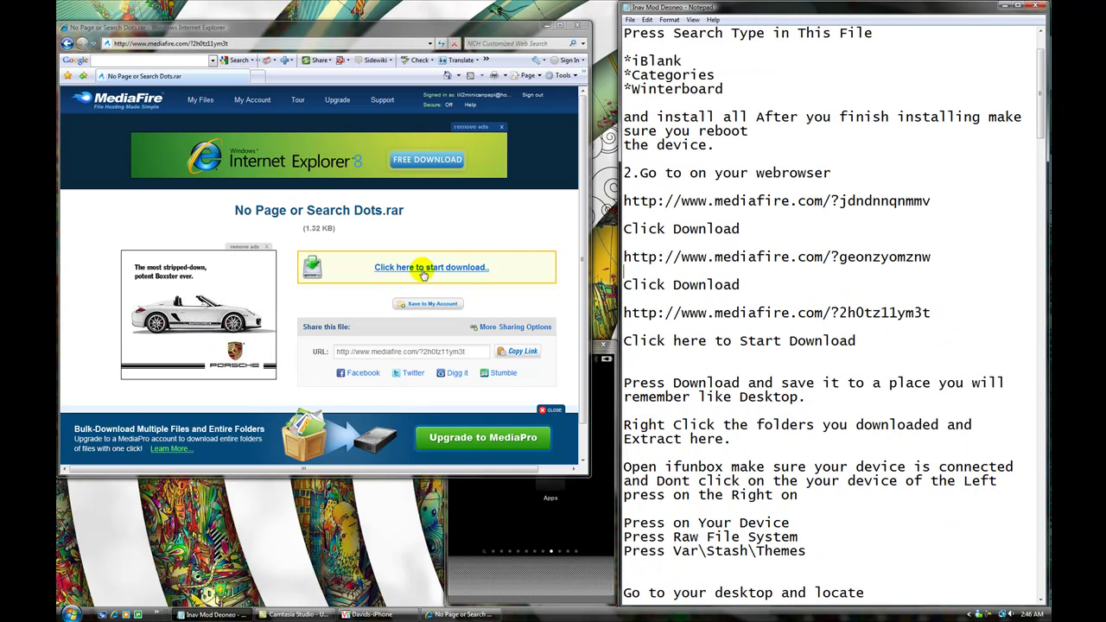
{"action": "left_click", "coordinate": [577, 26]}
{"action": "left_click", "coordinate": [577, 27]}
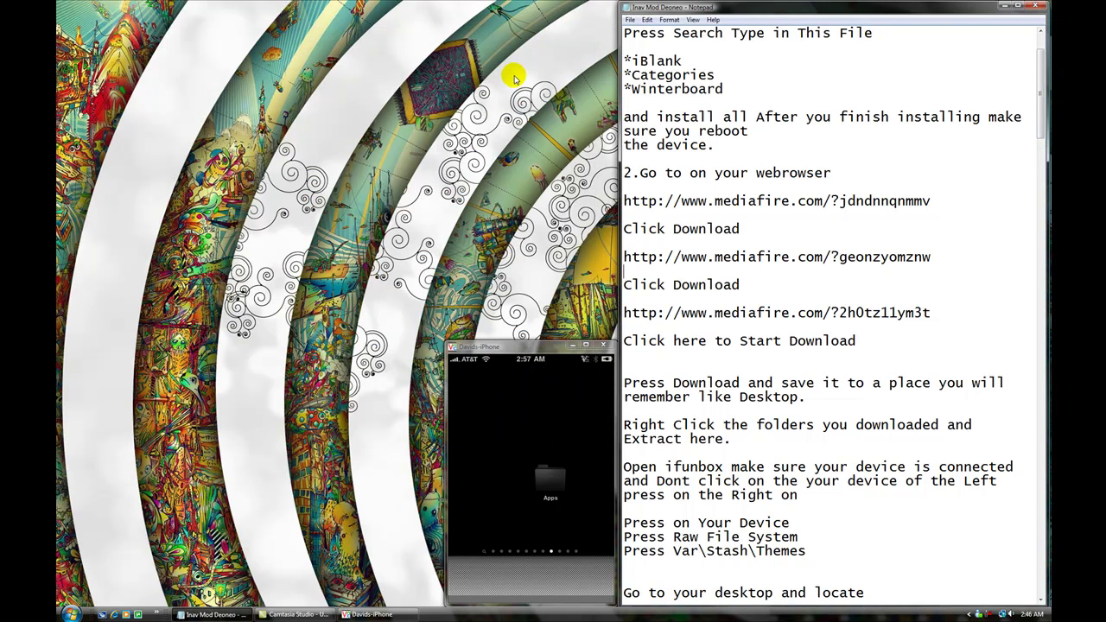
Show the desktop icons and bring the instruction for extracting the downloaded folders into view in the notes.
{"action": "right_click", "coordinate": [403, 135]}
{"action": "mouse_move", "coordinate": [453, 145]}
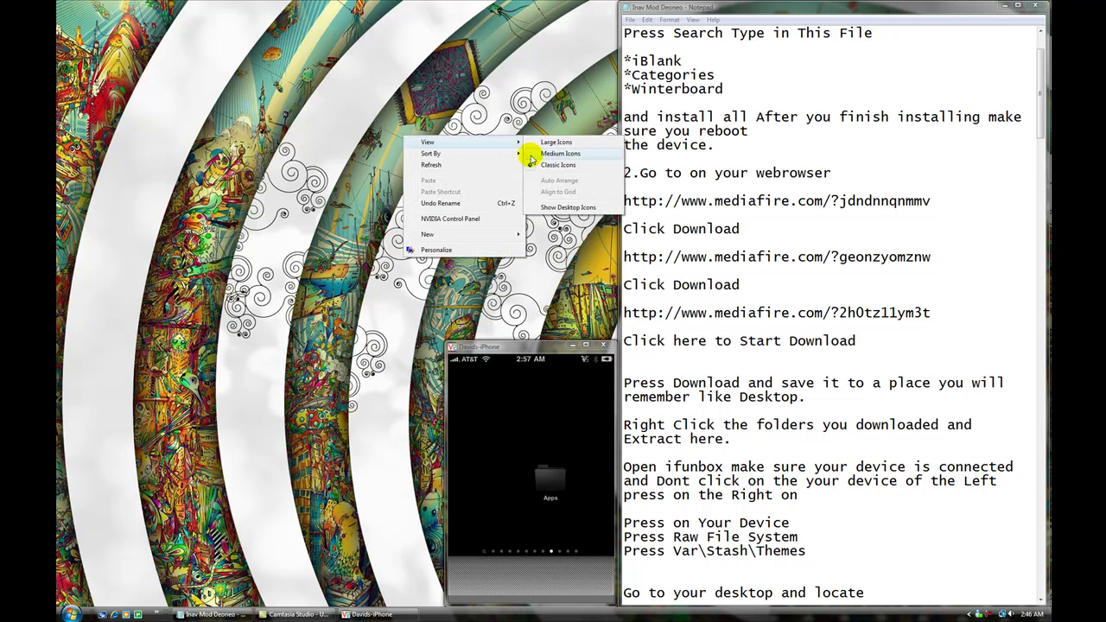
{"action": "left_click", "coordinate": [564, 204]}
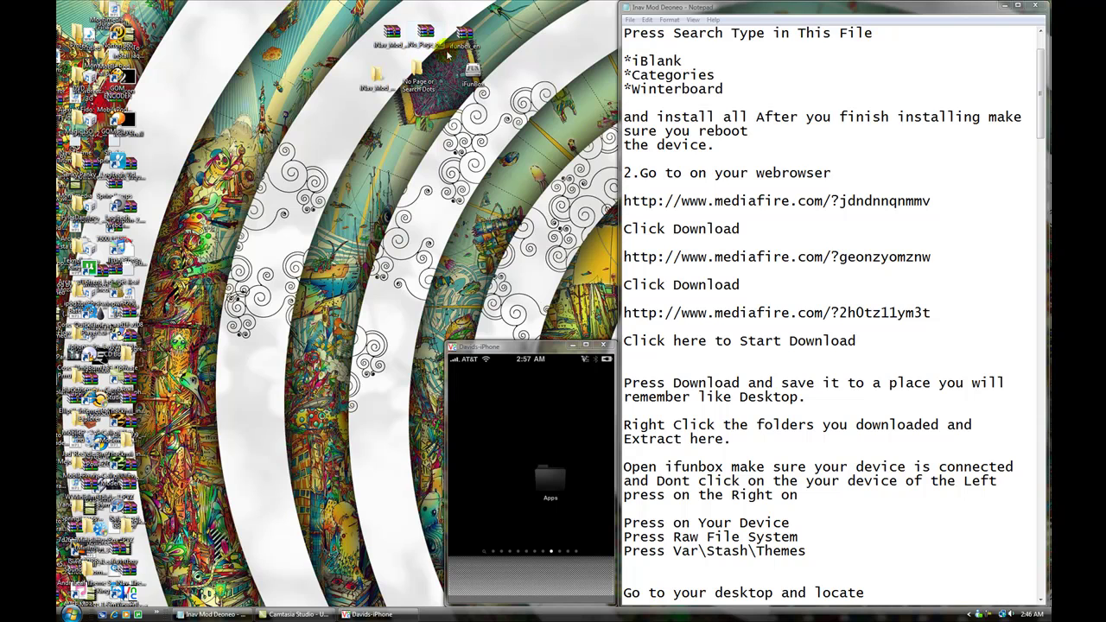
{"action": "left_click", "coordinate": [887, 315]}
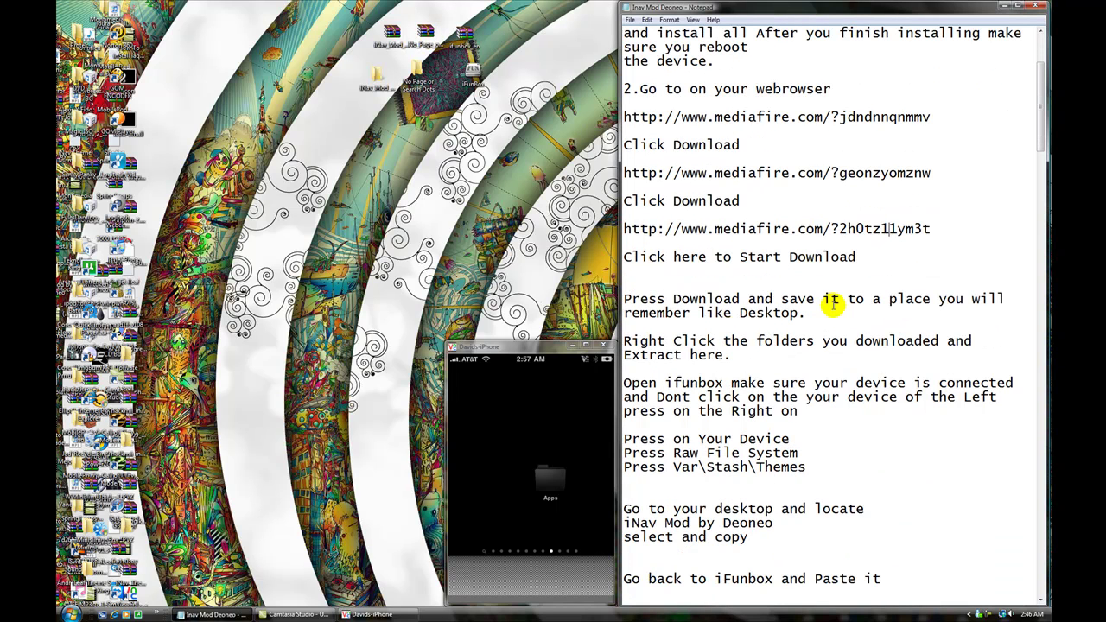
{"action": "left_click_drag", "start_coordinate": [624, 340], "coordinate": [749, 362]}
{"action": "left_click", "coordinate": [739, 359]}
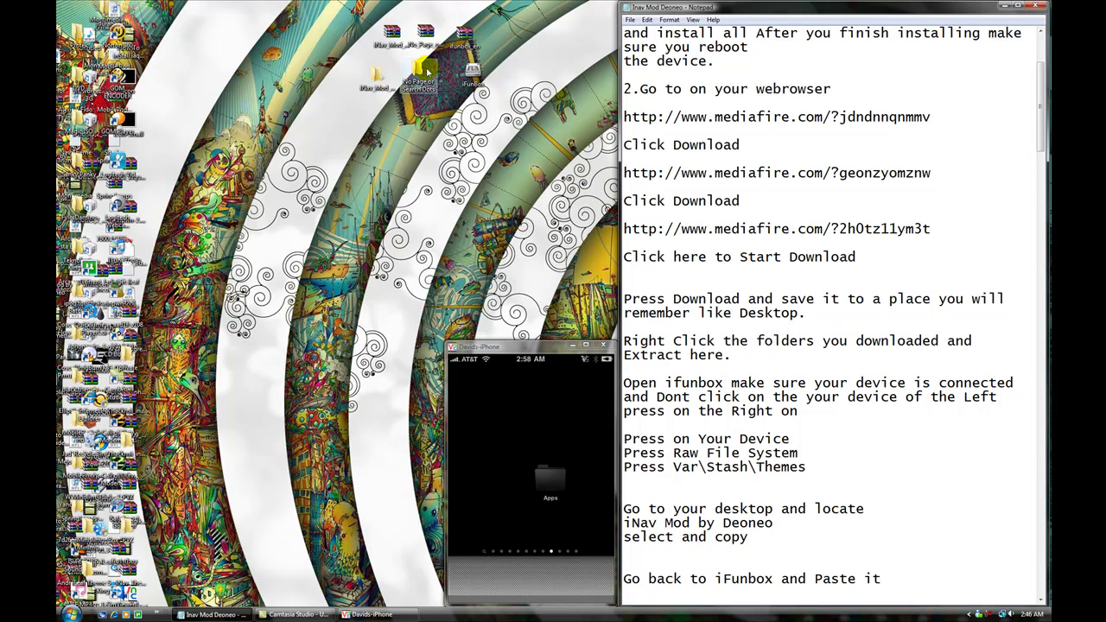
Review the WinRAR extraction options for the three downloaded desktop archives: iNav Mod, No Page or Search Dots, and ifunbox_en.
{"action": "left_click", "coordinate": [399, 43]}
{"action": "right_click", "coordinate": [397, 40]}
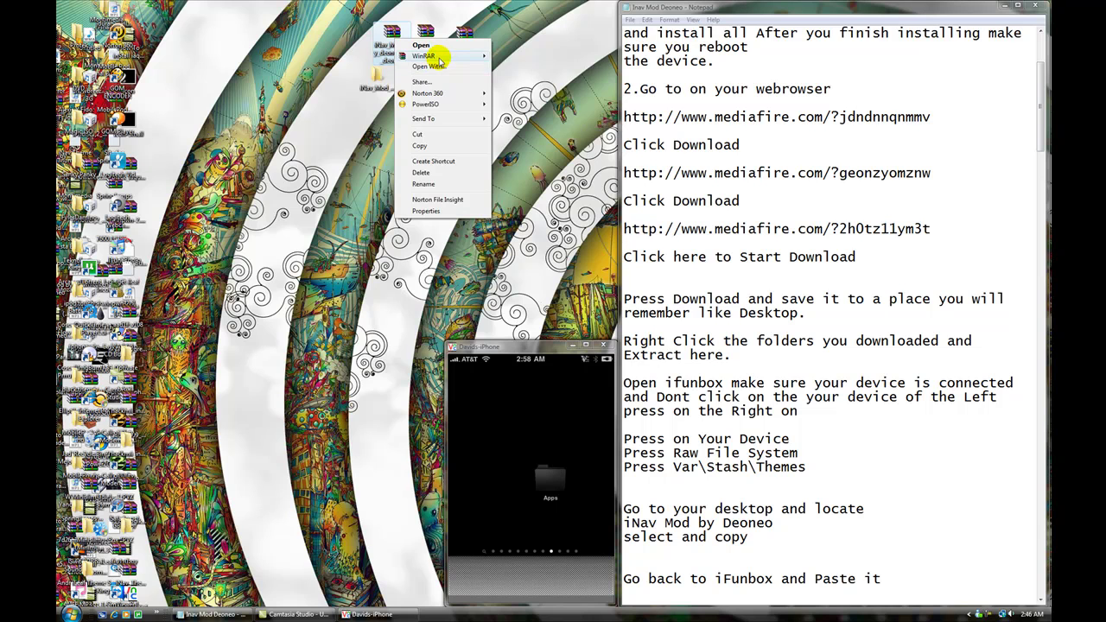
{"action": "mouse_move", "coordinate": [441, 59]}
{"action": "left_click", "coordinate": [521, 66]}
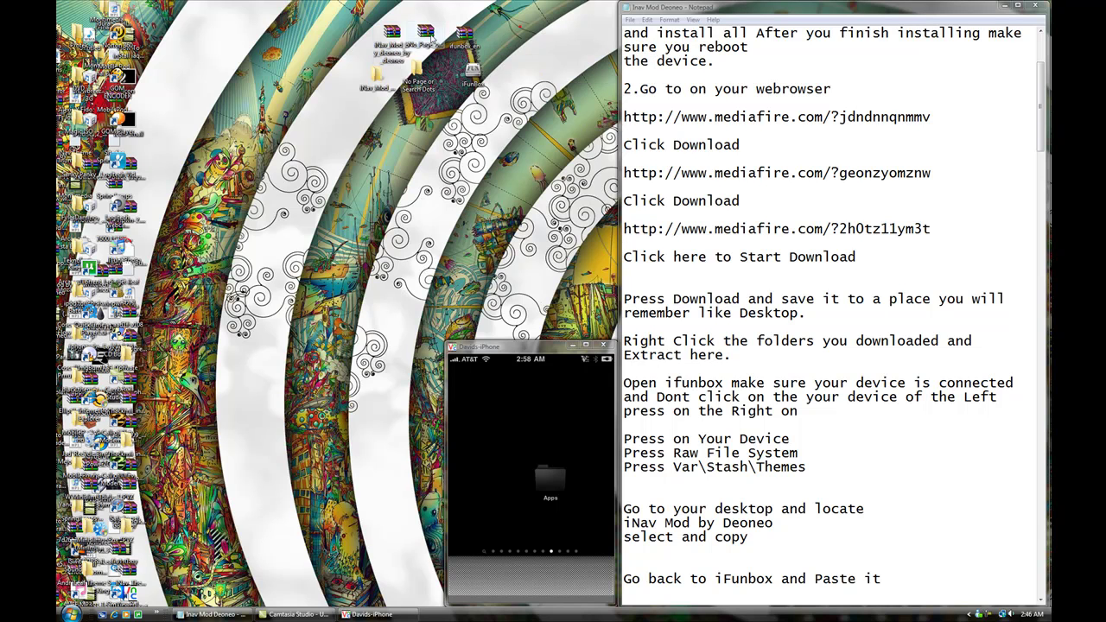
{"action": "right_click", "coordinate": [429, 36]}
{"action": "mouse_move", "coordinate": [459, 52]}
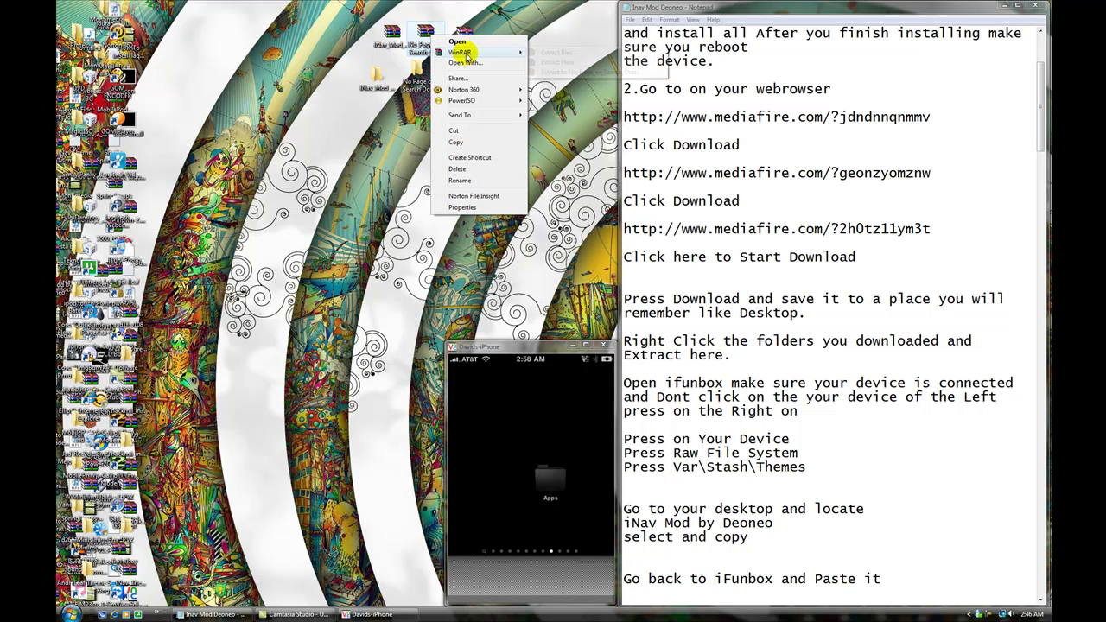
{"action": "left_click", "coordinate": [562, 62]}
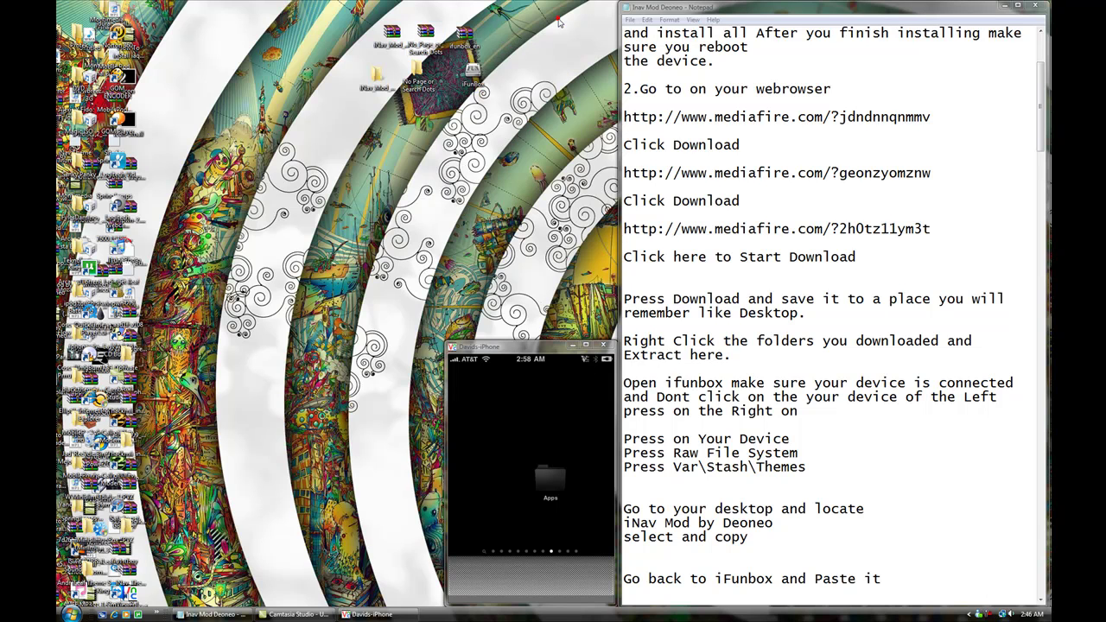
{"action": "right_click", "coordinate": [459, 37]}
{"action": "mouse_move", "coordinate": [480, 55]}
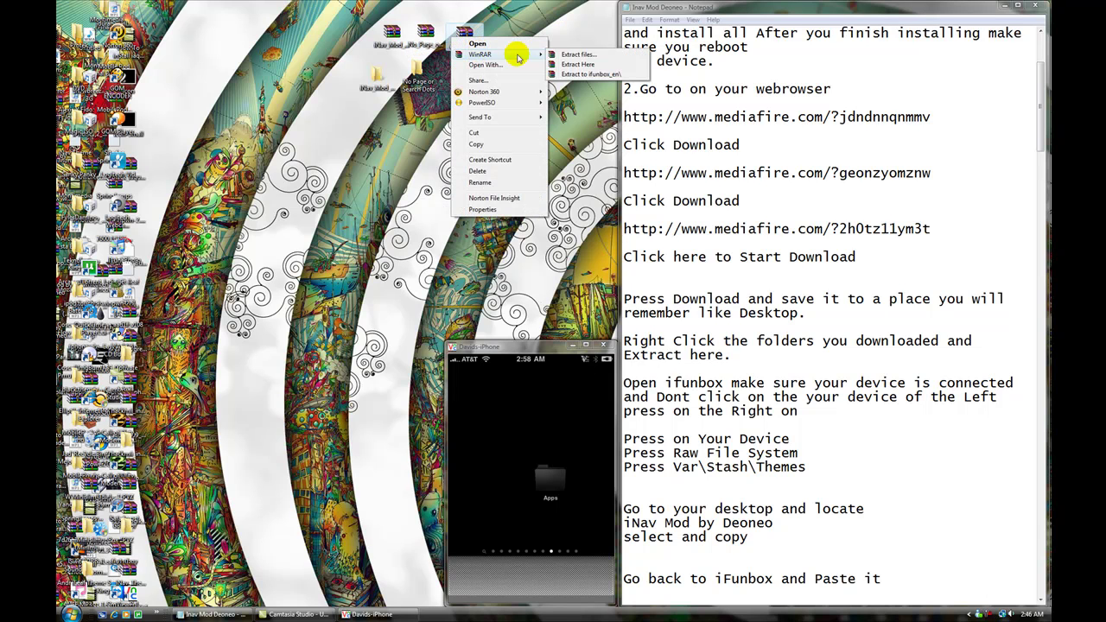
{"action": "left_click", "coordinate": [572, 27]}
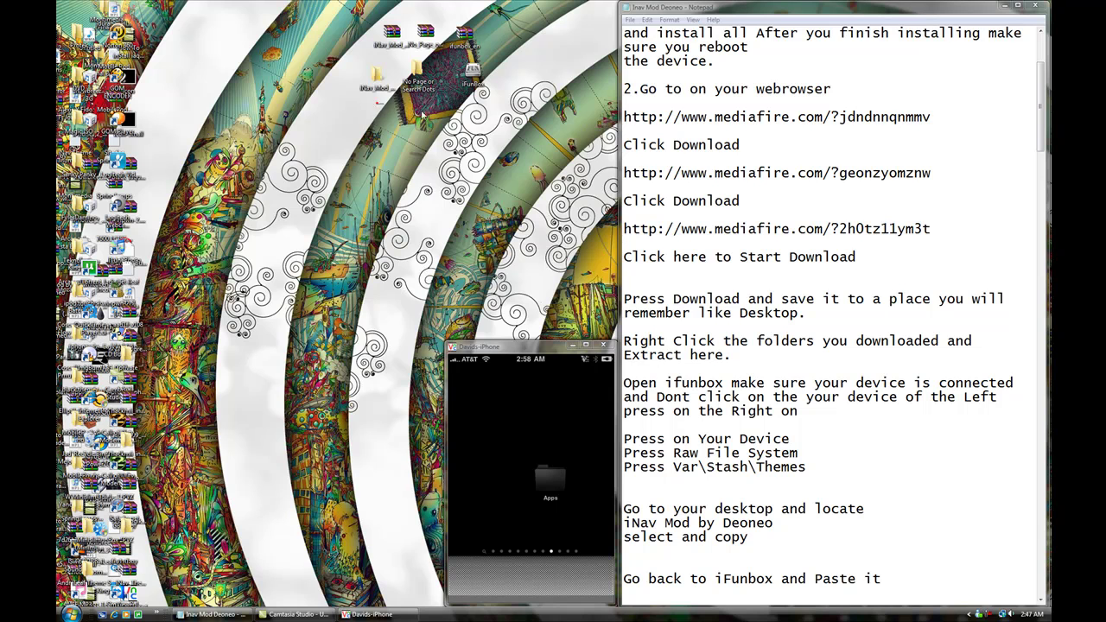
Bring the ifunbox instructions into view in the notes, launch i-FunBox from the desktop, and reposition its window slightly.
{"action": "left_click_drag", "start_coordinate": [477, 115], "coordinate": [481, 92]}
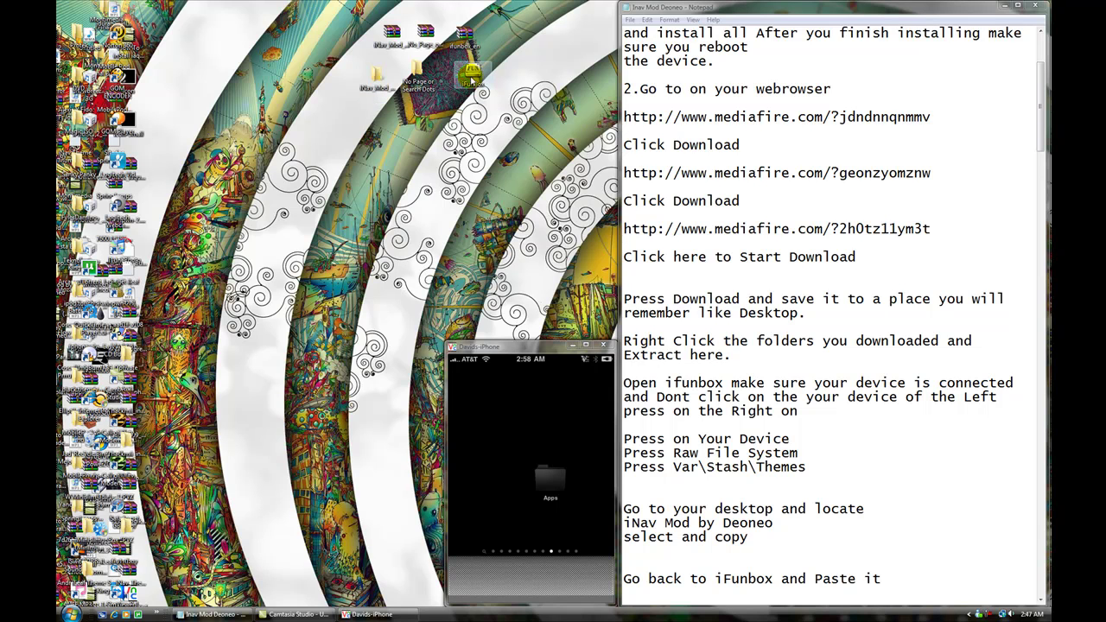
{"action": "left_click", "coordinate": [789, 302]}
{"action": "scroll", "coordinate": [788, 305], "scroll_direction": "down", "scroll_amount": 1}
{"action": "scroll", "coordinate": [789, 304], "scroll_direction": "down", "scroll_amount": 1}
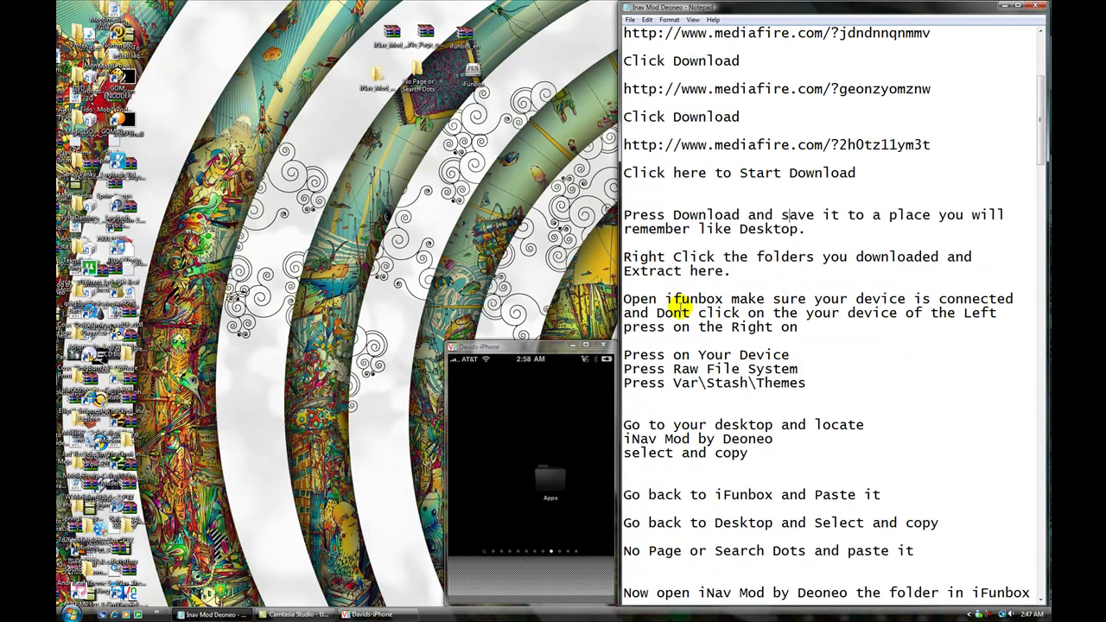
{"action": "left_click_drag", "start_coordinate": [624, 298], "coordinate": [807, 323]}
{"action": "left_click", "coordinate": [808, 323]}
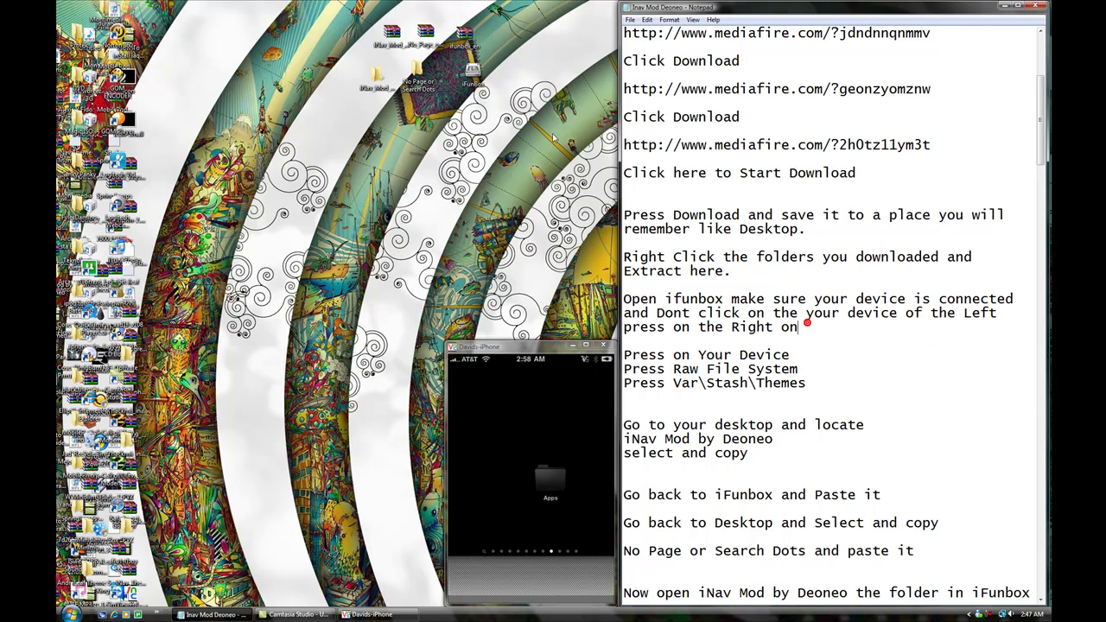
{"action": "double_click", "coordinate": [475, 73]}
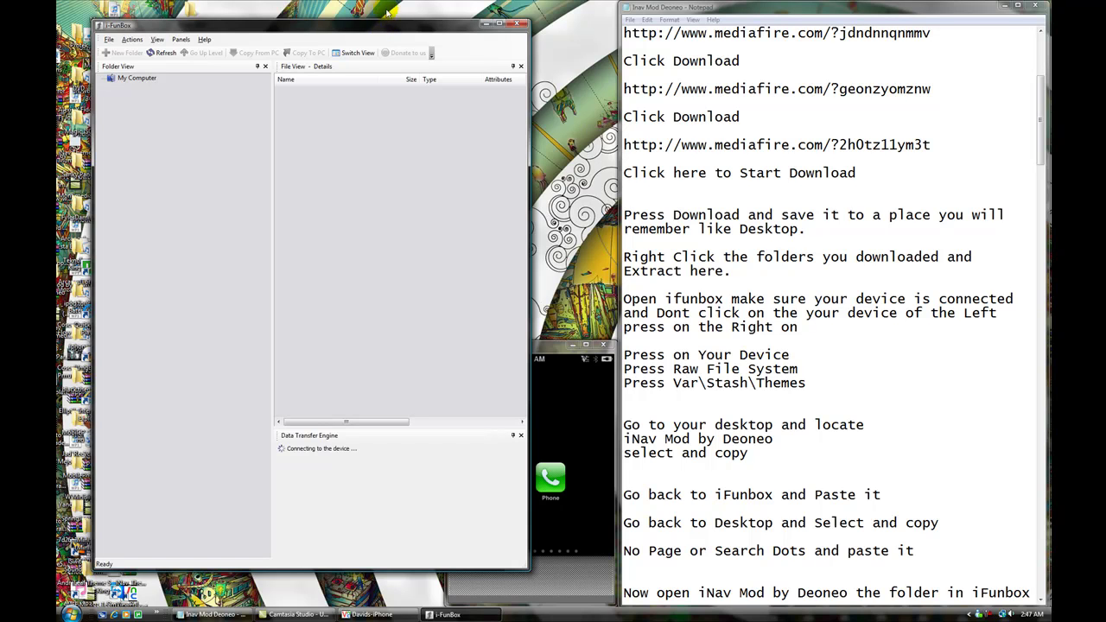
{"action": "left_click", "coordinate": [550, 353]}
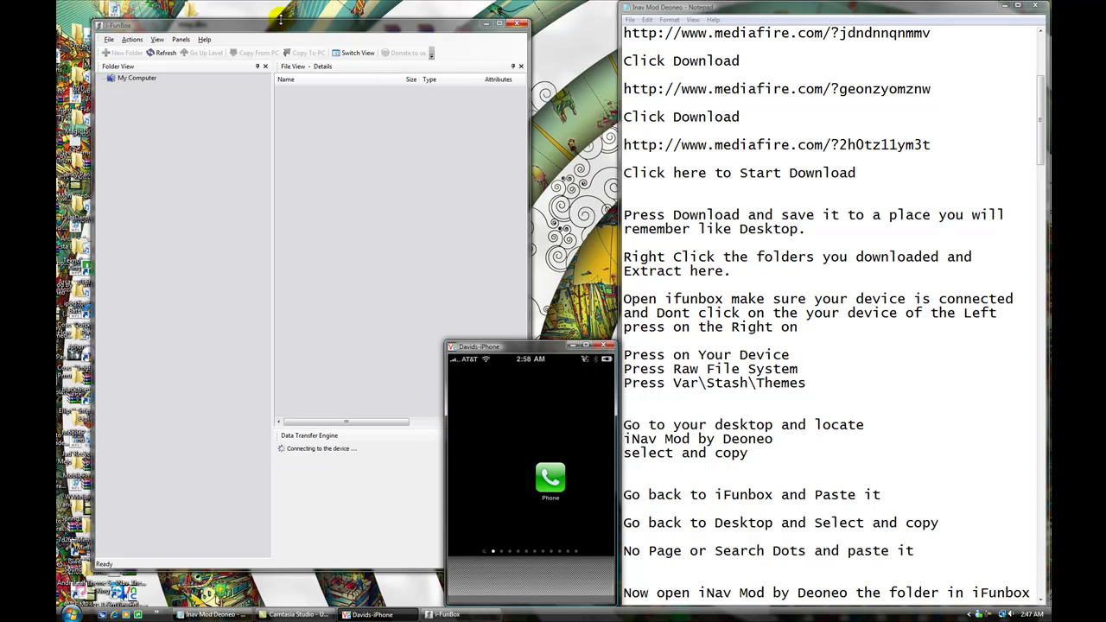
{"action": "left_click_drag", "start_coordinate": [285, 31], "coordinate": [279, 23]}
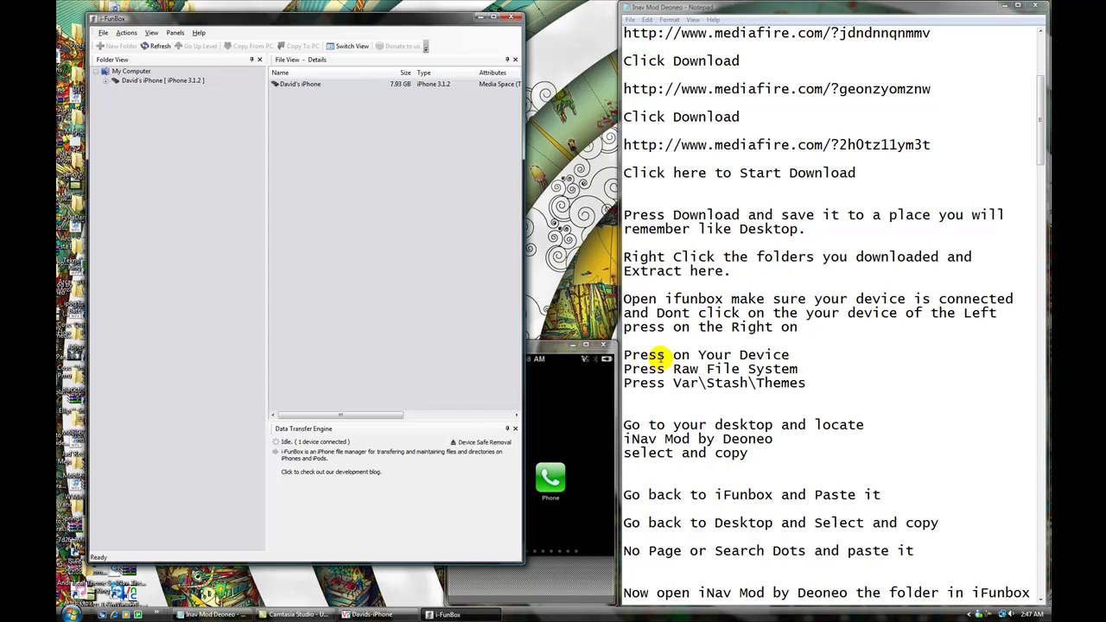
Open the connected iPhone in the i-FunBox file view and enter its Raw File System, as the notes direct.
{"action": "left_click_drag", "start_coordinate": [624, 354], "coordinate": [790, 355]}
{"action": "left_click", "coordinate": [790, 355]}
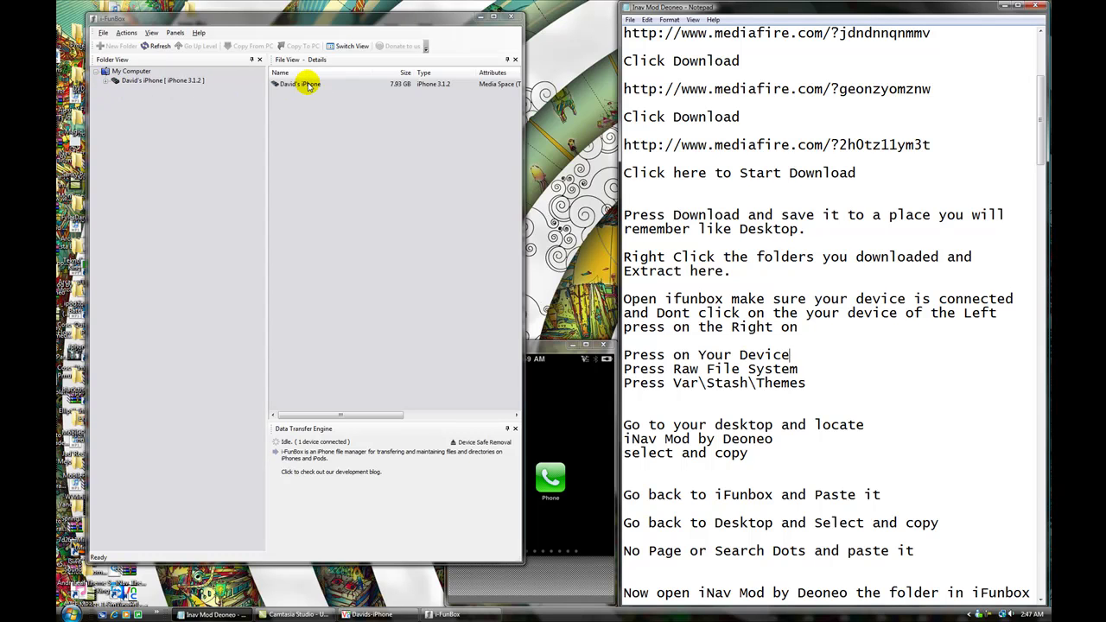
{"action": "double_click", "coordinate": [309, 86]}
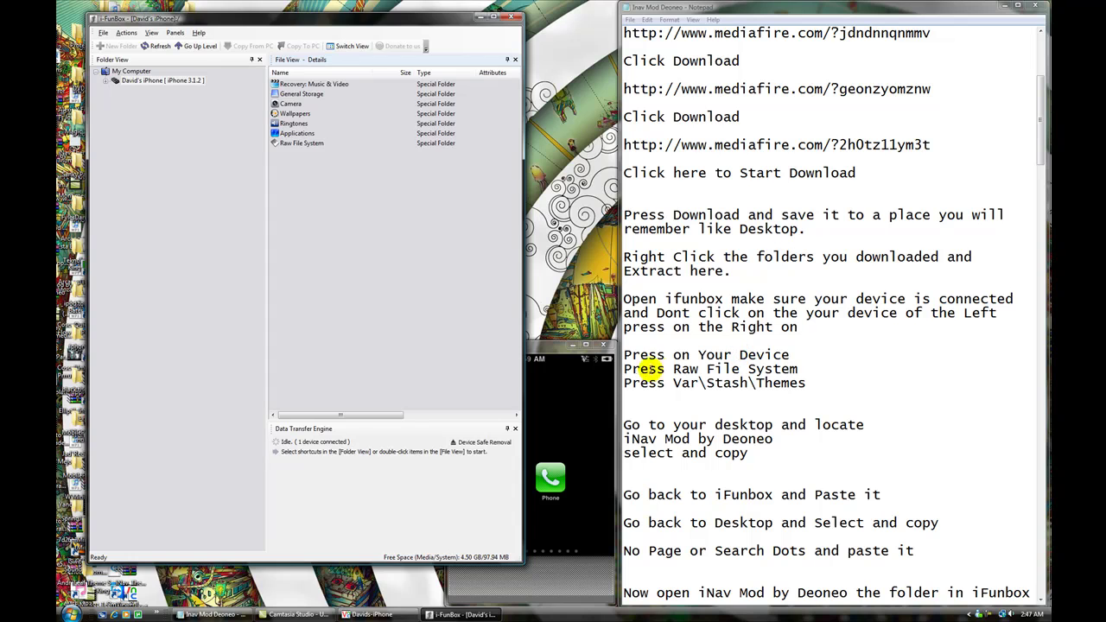
{"action": "left_click_drag", "start_coordinate": [626, 368], "coordinate": [806, 363]}
{"action": "double_click", "coordinate": [313, 144]}
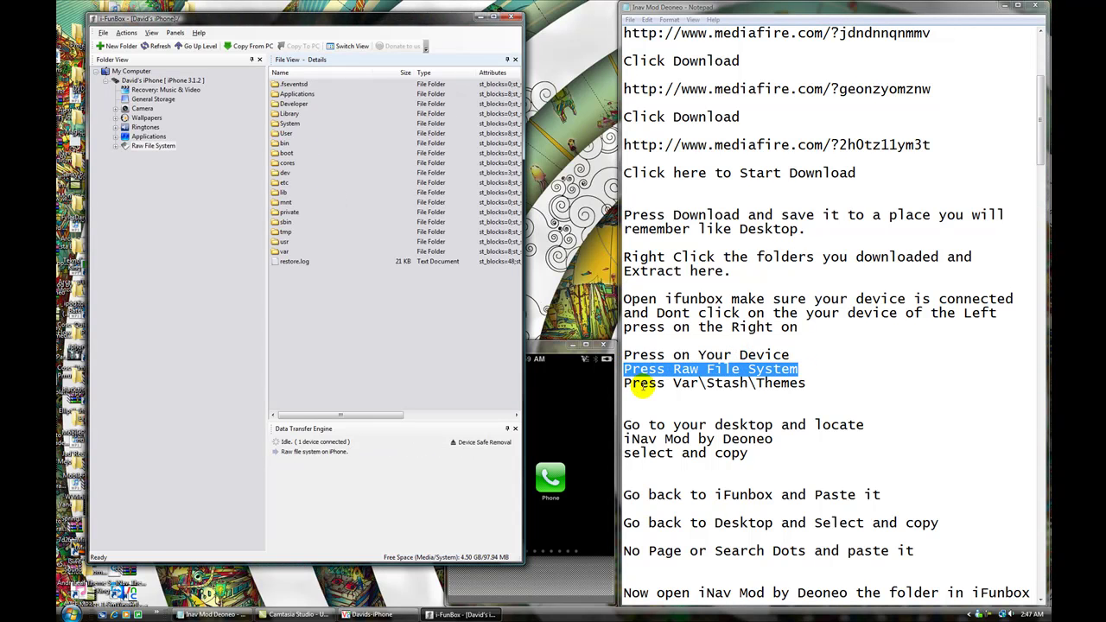
Follow the Var\Stash\Themes path from the notes through the var and stash folders into Themes.AvSVPI on the iPhone.
{"action": "left_click_drag", "start_coordinate": [628, 383], "coordinate": [699, 383]}
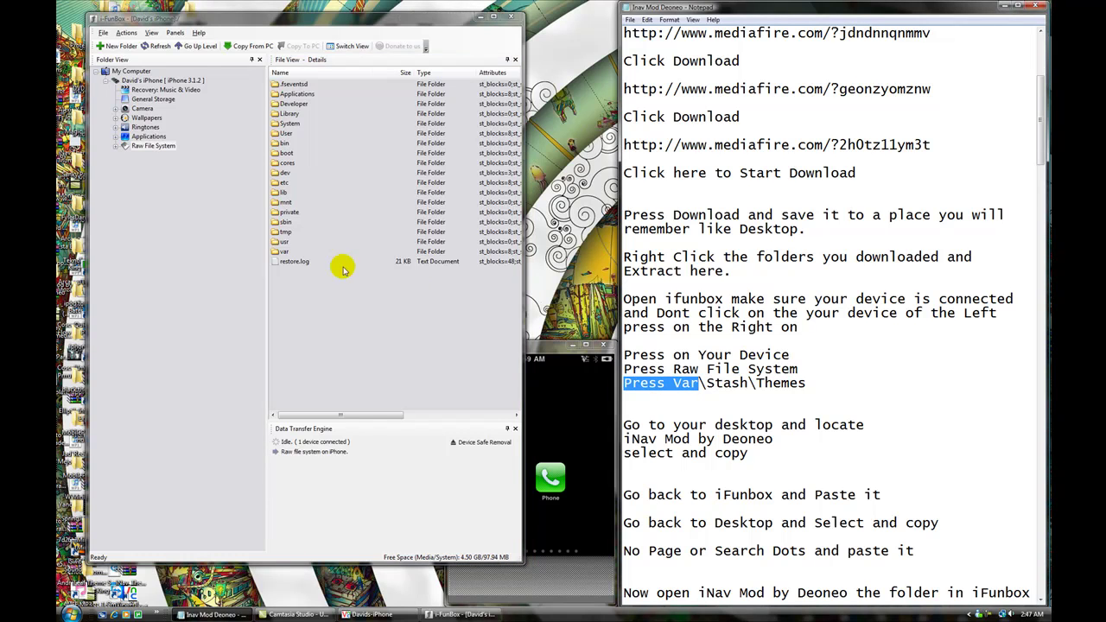
{"action": "double_click", "coordinate": [282, 252]}
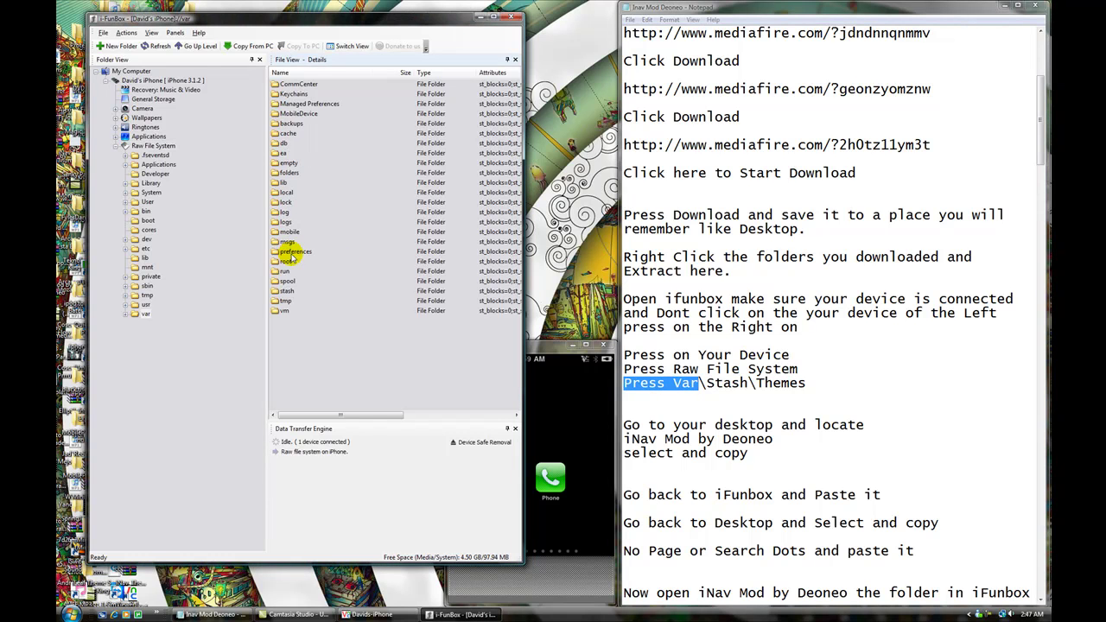
{"action": "left_click_drag", "start_coordinate": [707, 382], "coordinate": [719, 385]}
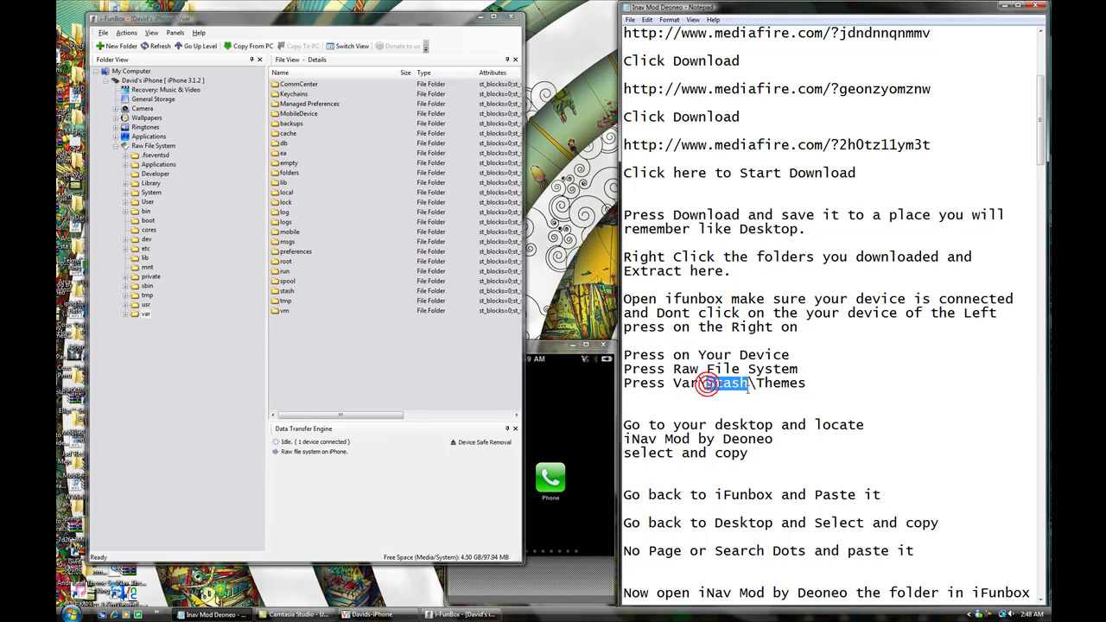
{"action": "left_click", "coordinate": [750, 398]}
{"action": "double_click", "coordinate": [286, 292]}
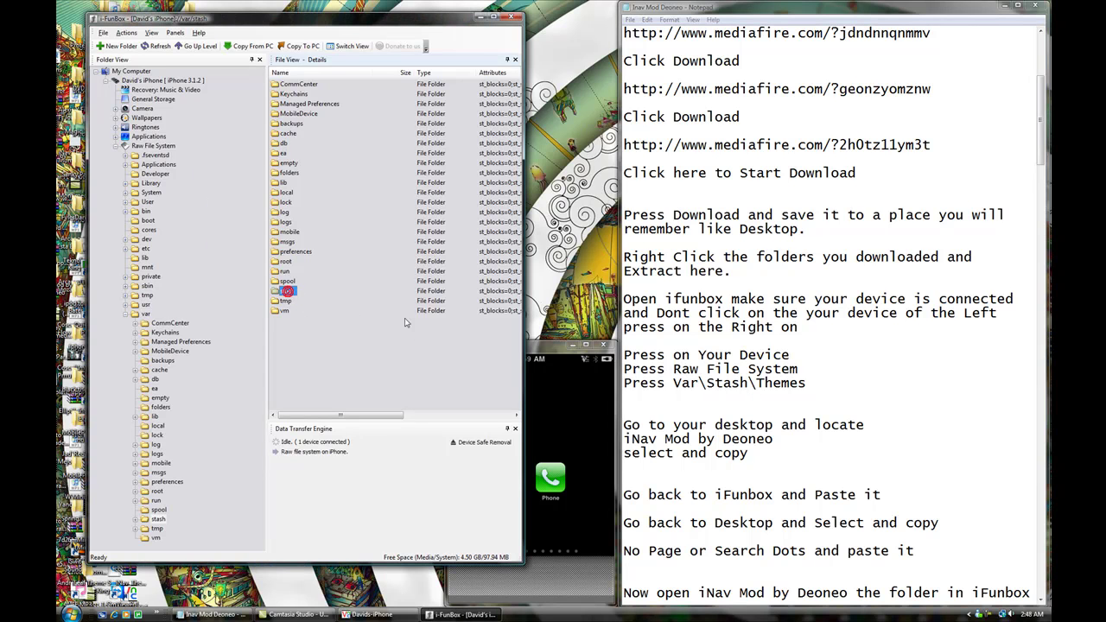
{"action": "double_click", "coordinate": [758, 383]}
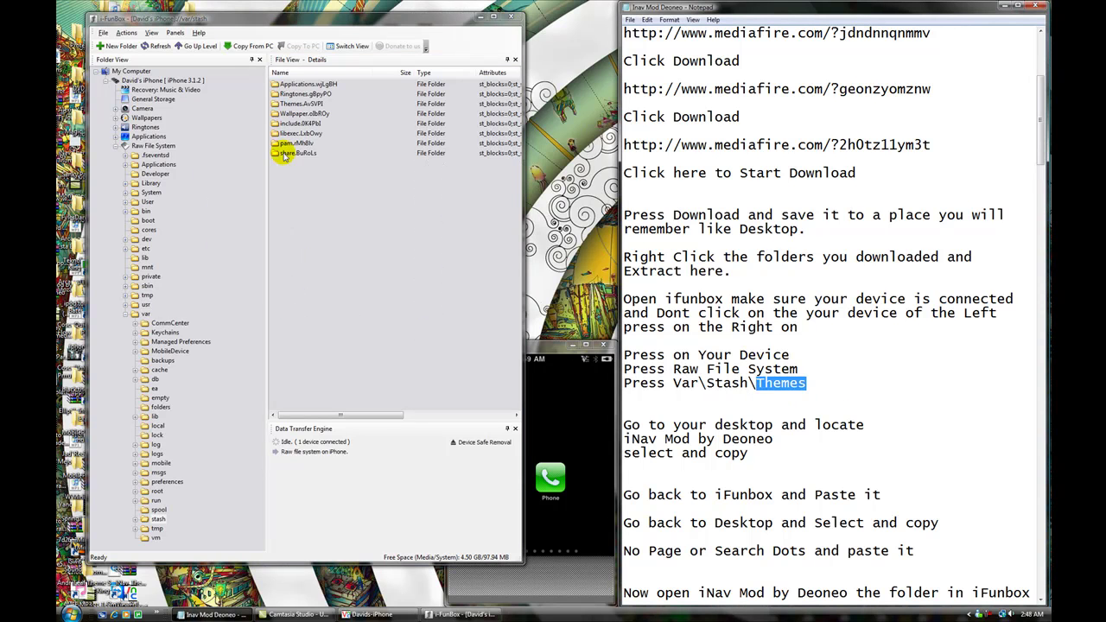
{"action": "left_click", "coordinate": [306, 104]}
{"action": "double_click", "coordinate": [306, 104]}
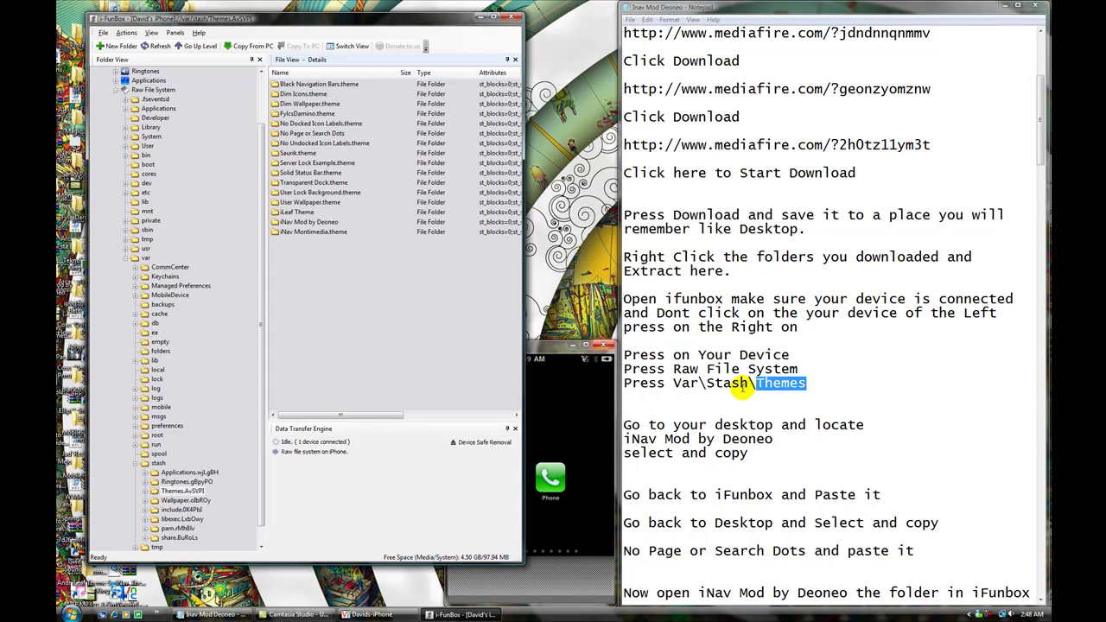
{"action": "left_click", "coordinate": [672, 383]}
{"action": "left_click_drag", "start_coordinate": [672, 383], "coordinate": [807, 381]}
{"action": "left_click", "coordinate": [820, 380]}
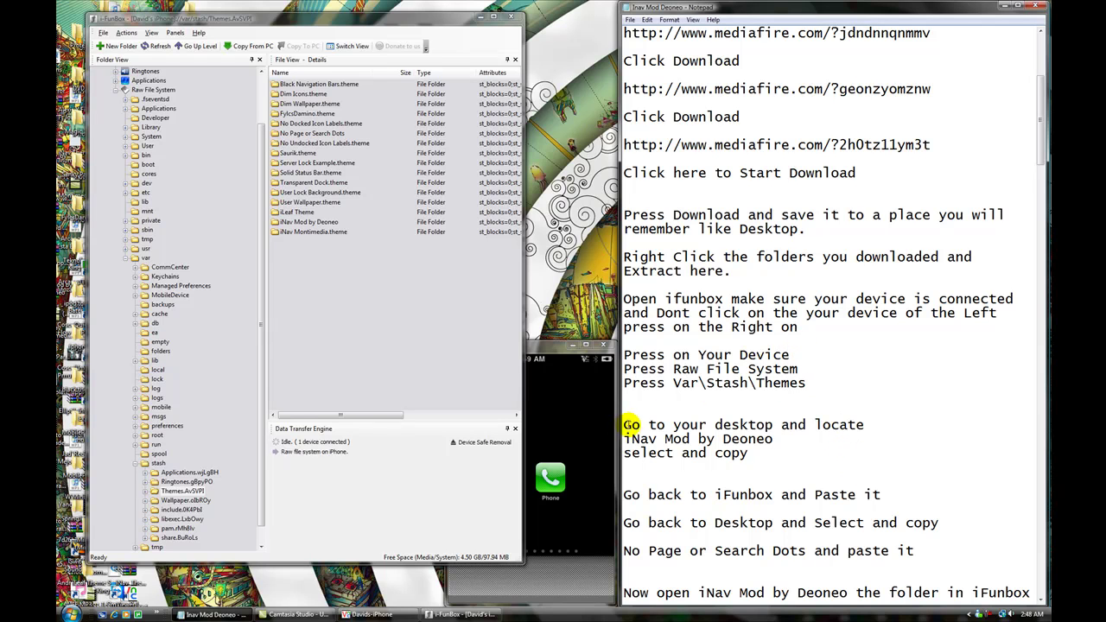
Minimize i-FunBox, open the extracted iNav_Mod_by_deoneo_by_deoneo folder, bring up the copy option for iNav Mod by Deoneo, and close the folder.
{"action": "left_click_drag", "start_coordinate": [622, 424], "coordinate": [770, 443]}
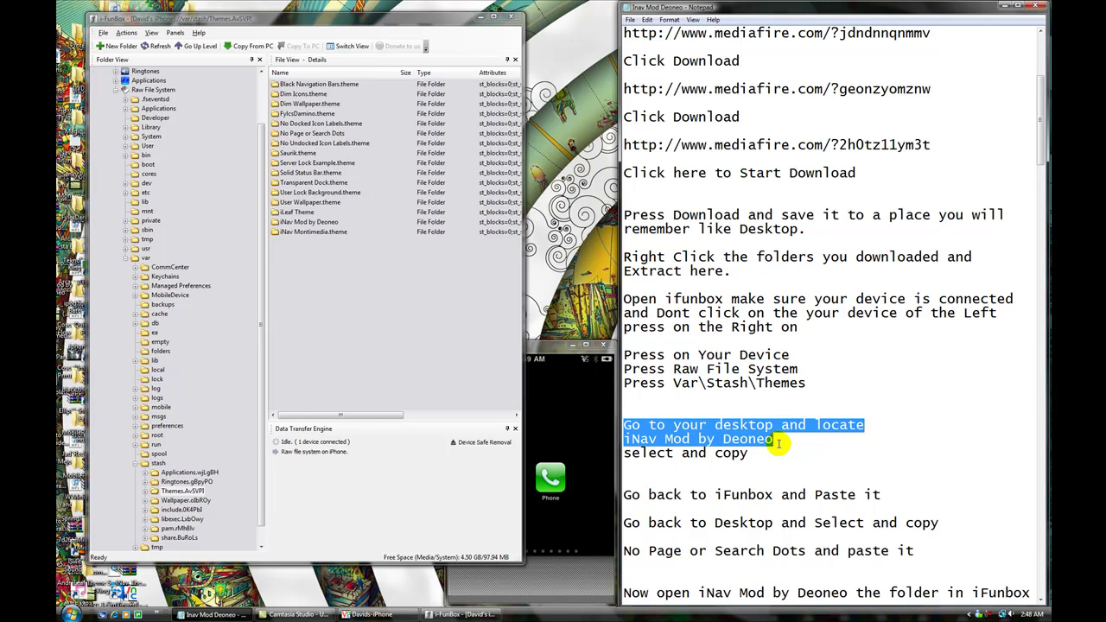
{"action": "left_click_drag", "start_coordinate": [623, 453], "coordinate": [772, 452]}
{"action": "left_click", "coordinate": [772, 453]}
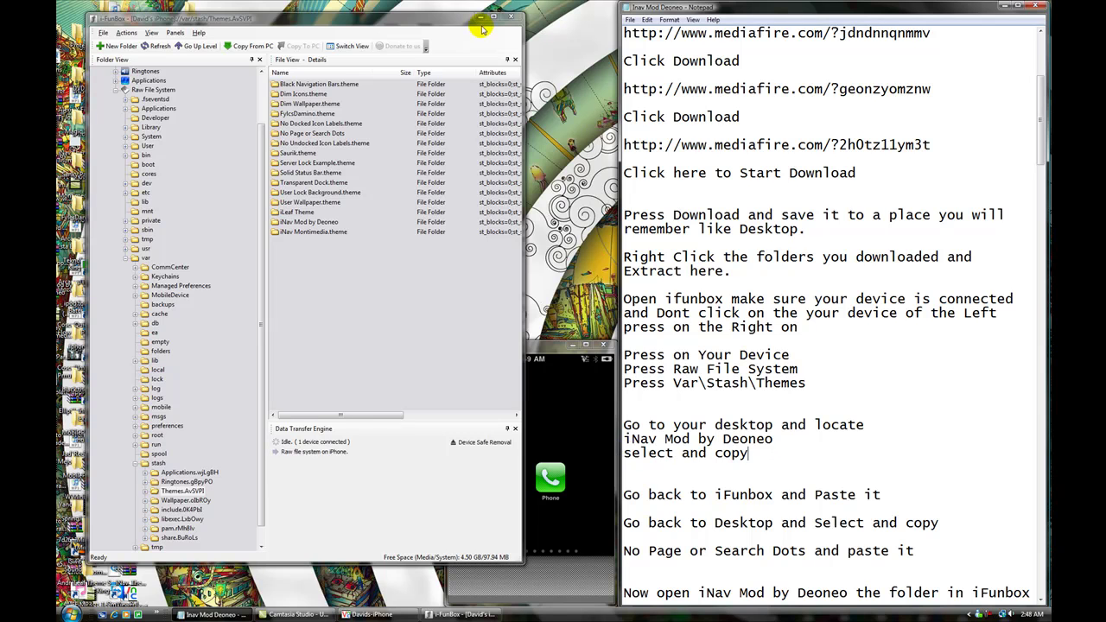
{"action": "left_click", "coordinate": [480, 19]}
{"action": "left_click", "coordinate": [481, 19]}
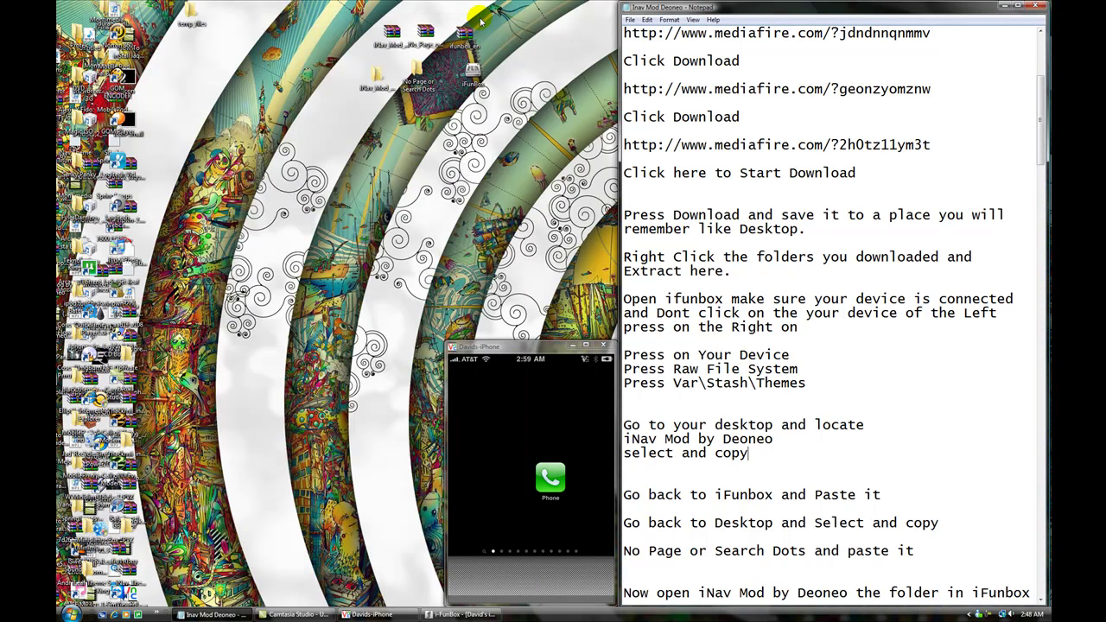
{"action": "double_click", "coordinate": [378, 80]}
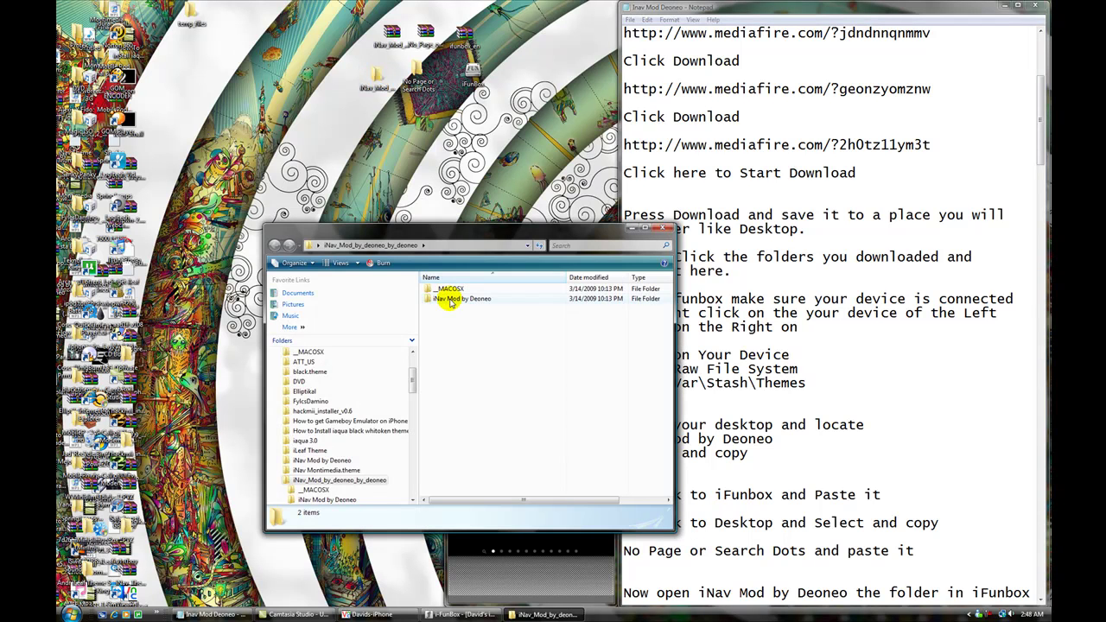
{"action": "left_click", "coordinate": [451, 300]}
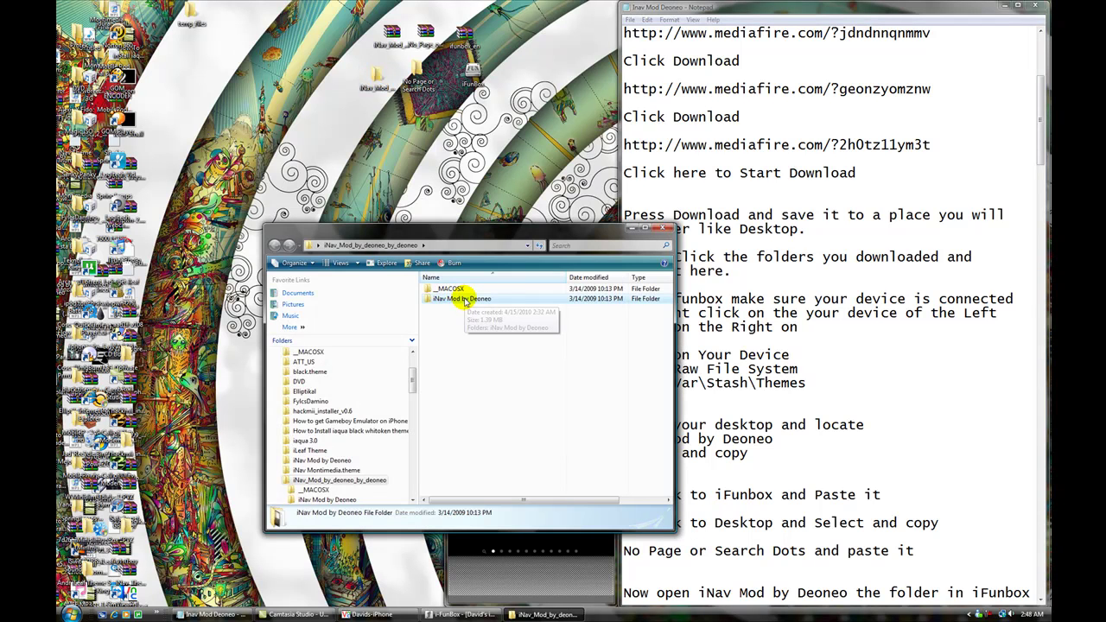
{"action": "right_click", "coordinate": [465, 299]}
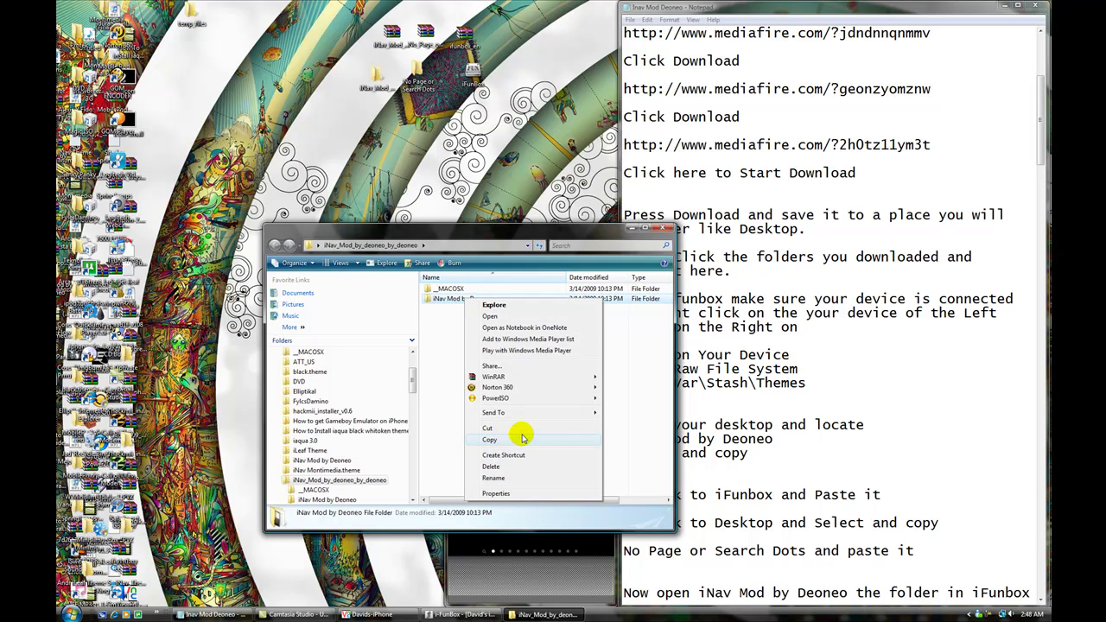
{"action": "left_click", "coordinate": [623, 228]}
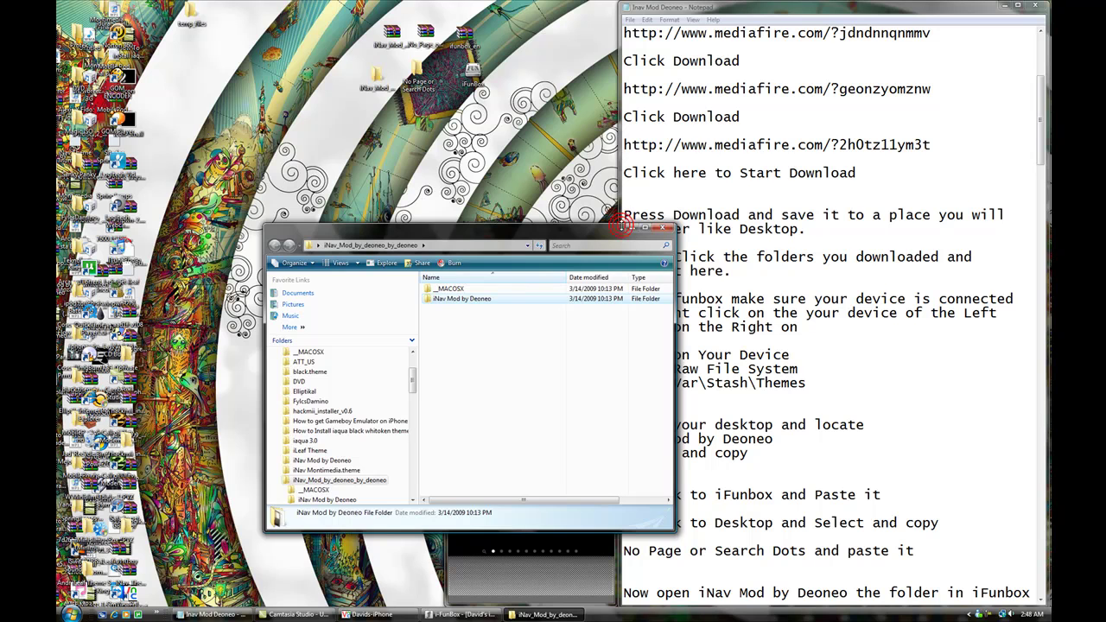
{"action": "left_click", "coordinate": [668, 231]}
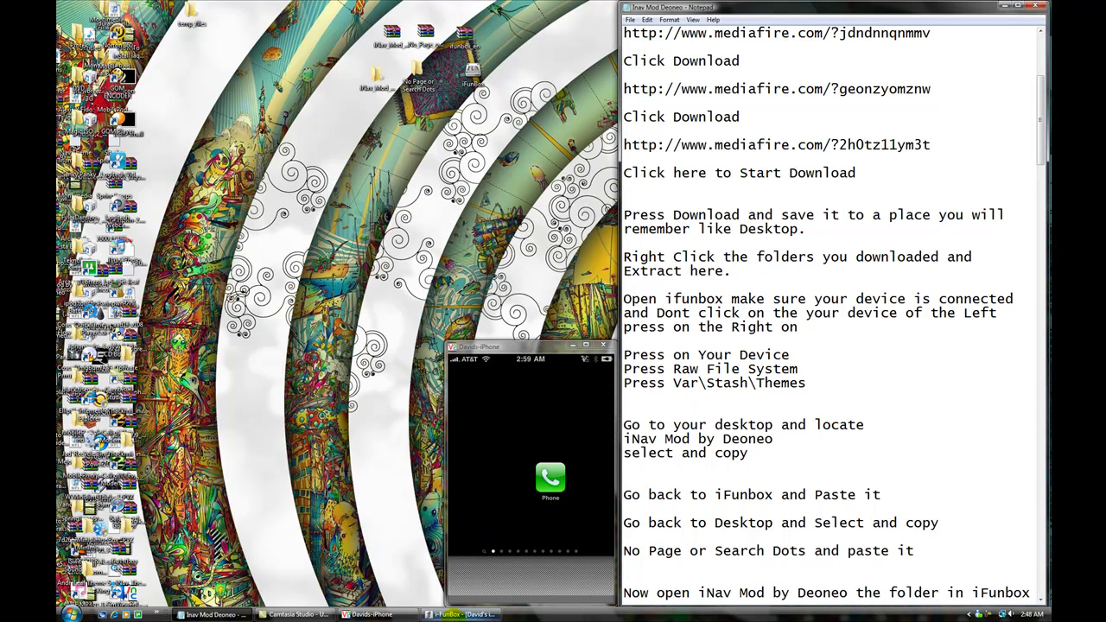
Restore i-FunBox, bring up the paste option in the iPhone's Themes.AvSVPI folder, dismiss it without pasting, and minimize i-FunBox.
{"action": "left_click", "coordinate": [463, 615]}
{"action": "right_click", "coordinate": [326, 253]}
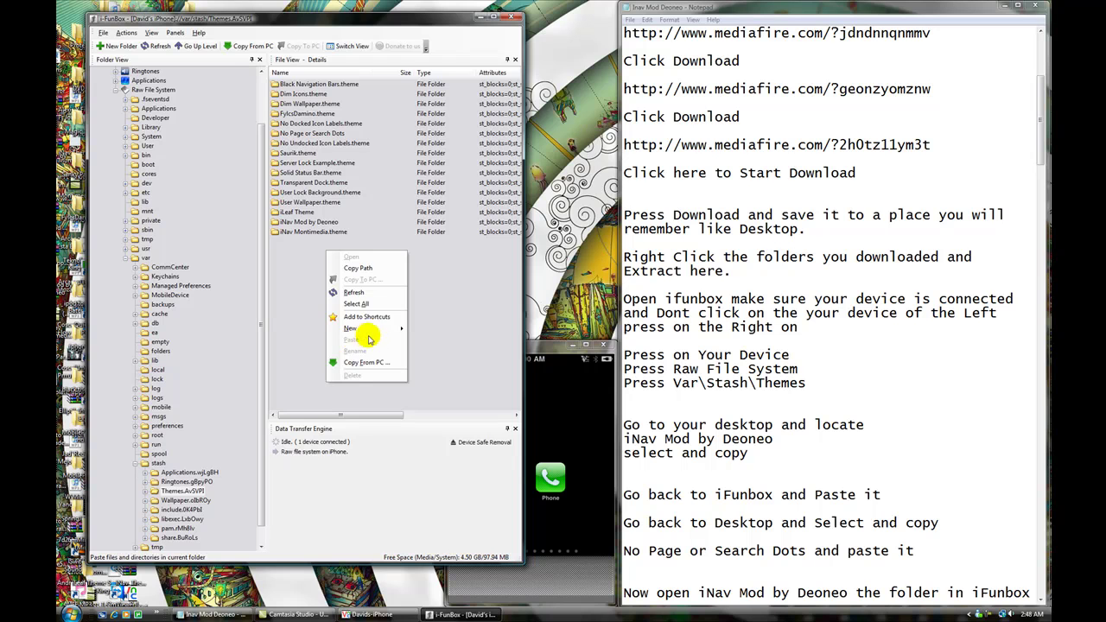
{"action": "left_click", "coordinate": [449, 324]}
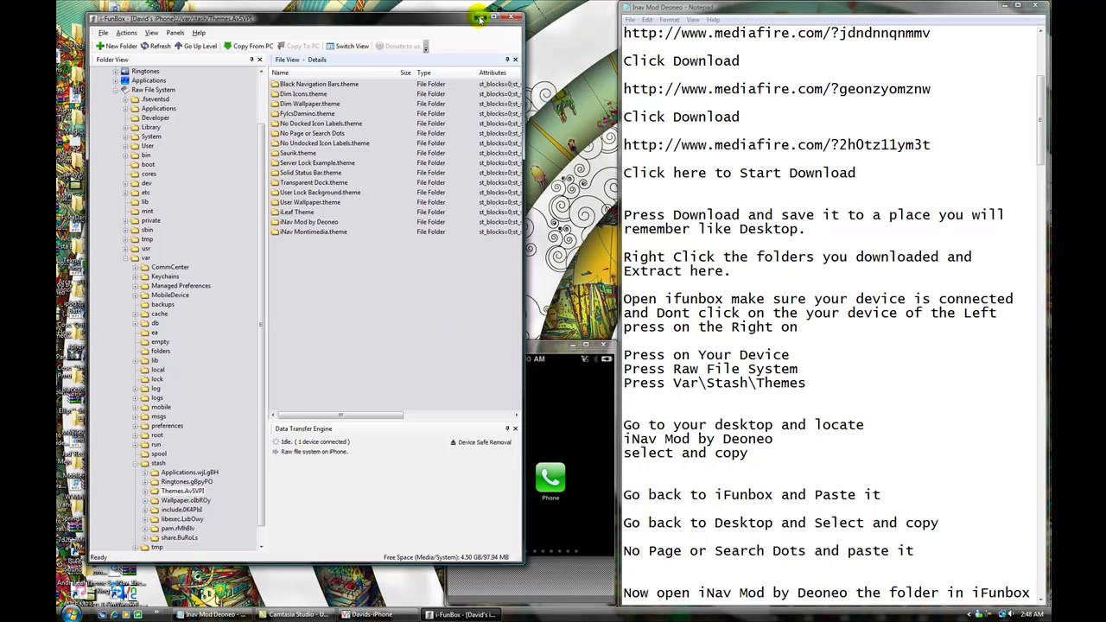
{"action": "left_click", "coordinate": [480, 19]}
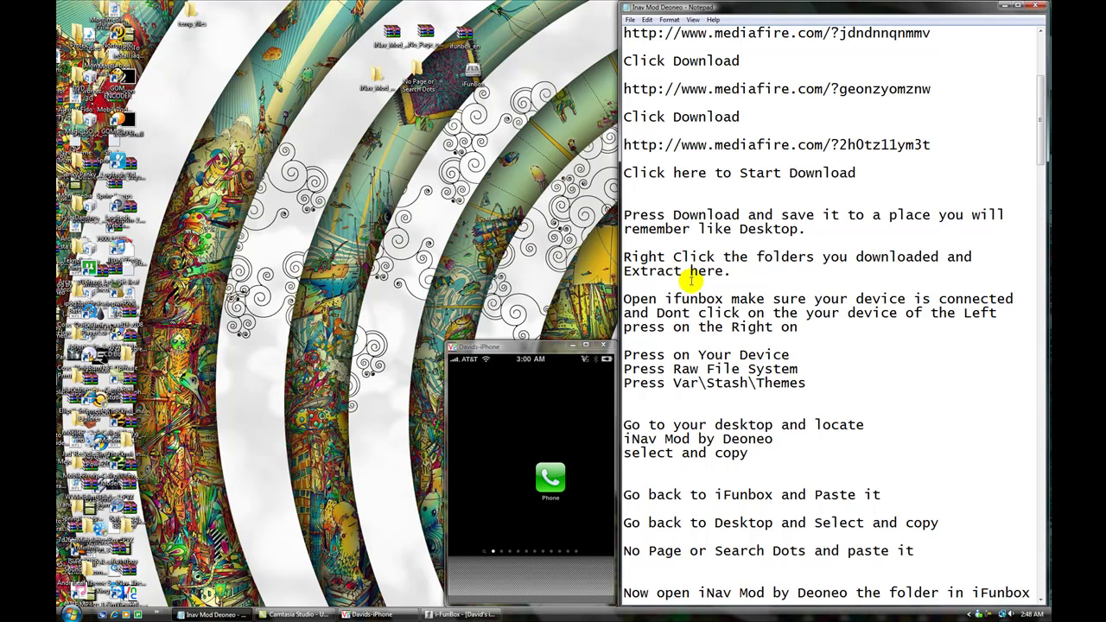
Find the next copy instruction in the notes and copy the No Page or Search Dots folder from the desktop.
{"action": "scroll", "coordinate": [902, 307], "scroll_direction": "down", "scroll_amount": 2}
{"action": "scroll", "coordinate": [902, 307], "scroll_direction": "down", "scroll_amount": 2}
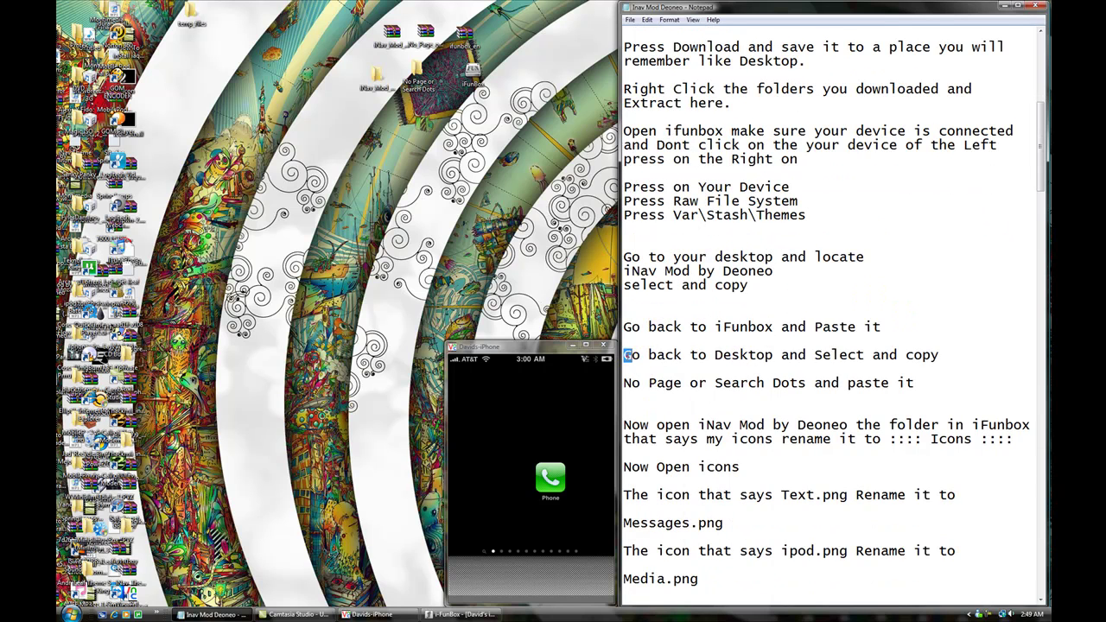
{"action": "left_click_drag", "start_coordinate": [654, 354], "coordinate": [945, 354]}
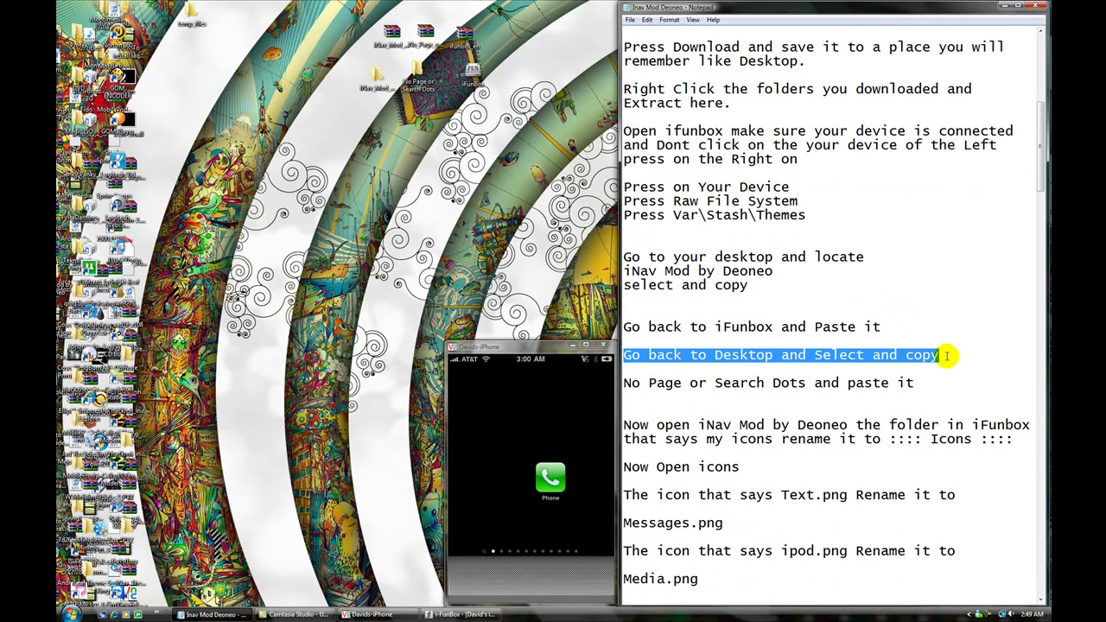
{"action": "left_click", "coordinate": [788, 342]}
{"action": "left_click_drag", "start_coordinate": [814, 354], "coordinate": [808, 384]}
{"action": "left_click", "coordinate": [811, 379]}
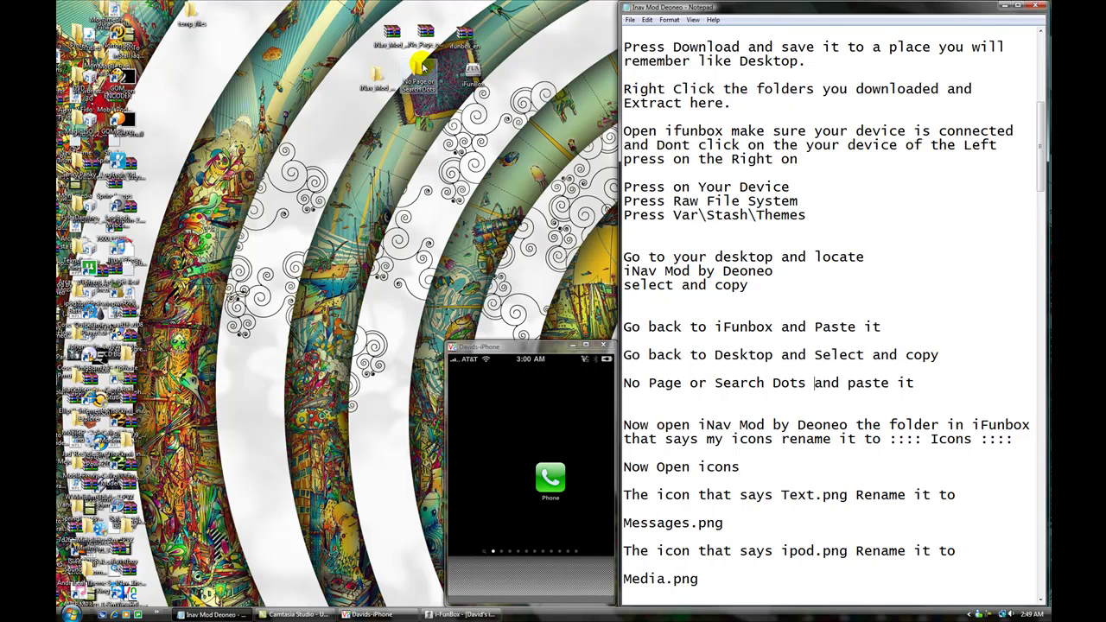
{"action": "right_click", "coordinate": [421, 65]}
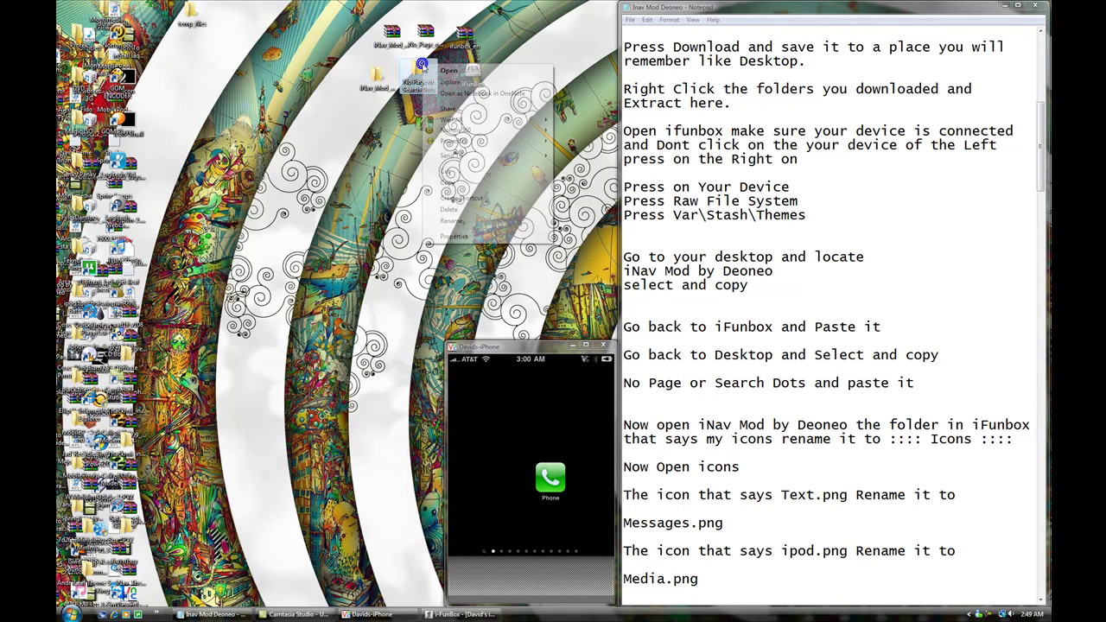
{"action": "left_click", "coordinate": [463, 181]}
Return to i-FunBox, bring up the paste option for No Page or Search Dots in Themes.AvSVPI, and dismiss it without pasting.
{"action": "left_click", "coordinate": [766, 370]}
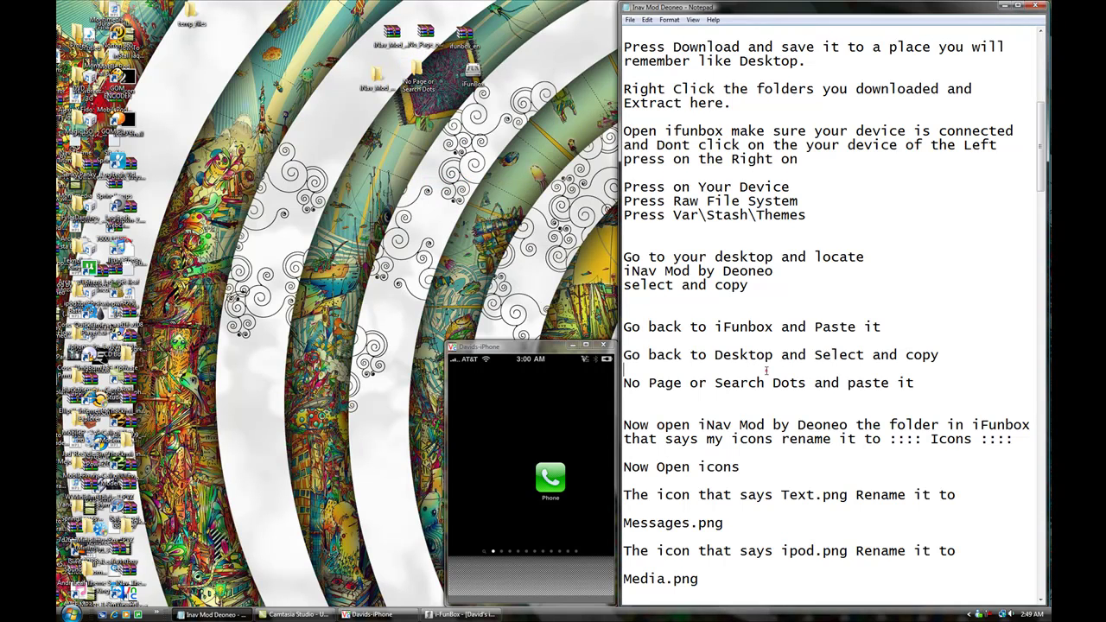
{"action": "scroll", "coordinate": [669, 383], "scroll_direction": "down", "scroll_amount": 2}
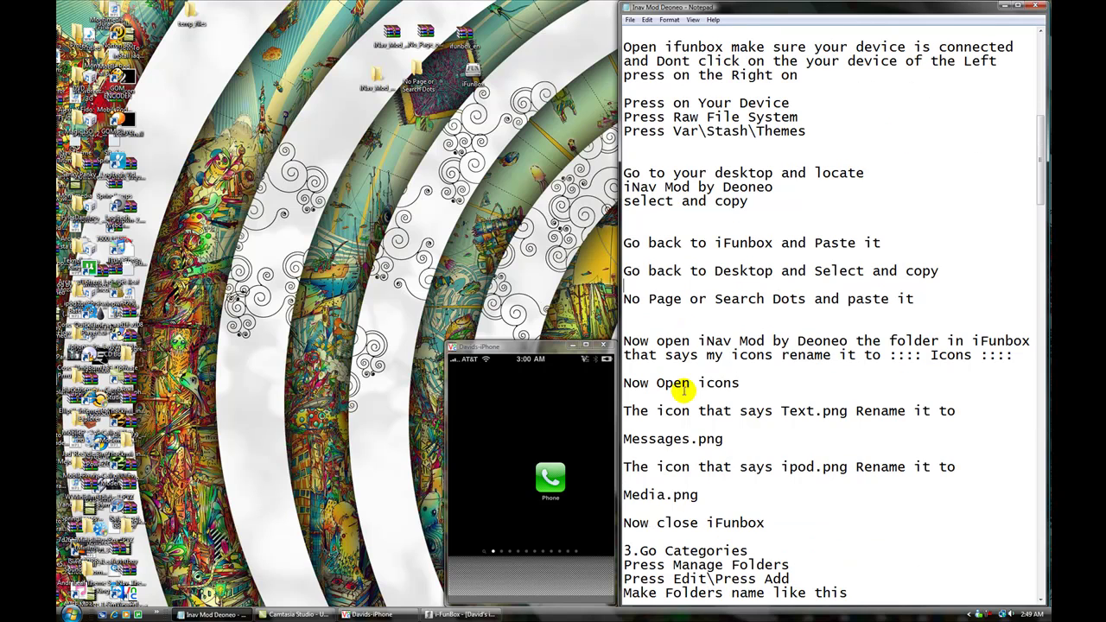
{"action": "left_click", "coordinate": [475, 617]}
{"action": "right_click", "coordinate": [336, 250]}
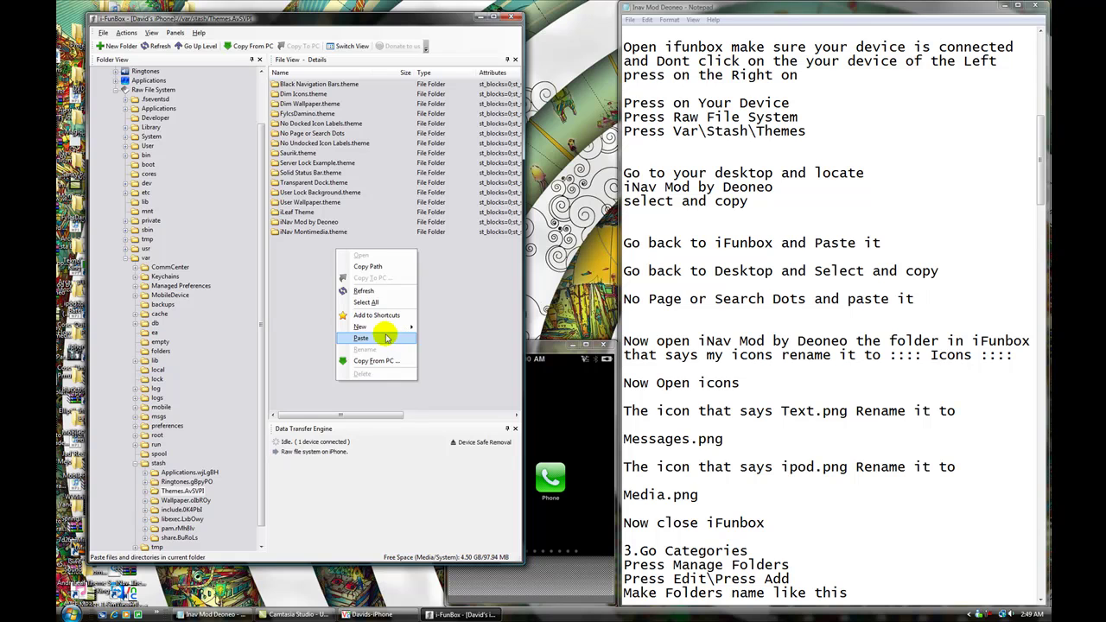
{"action": "left_click", "coordinate": [326, 324]}
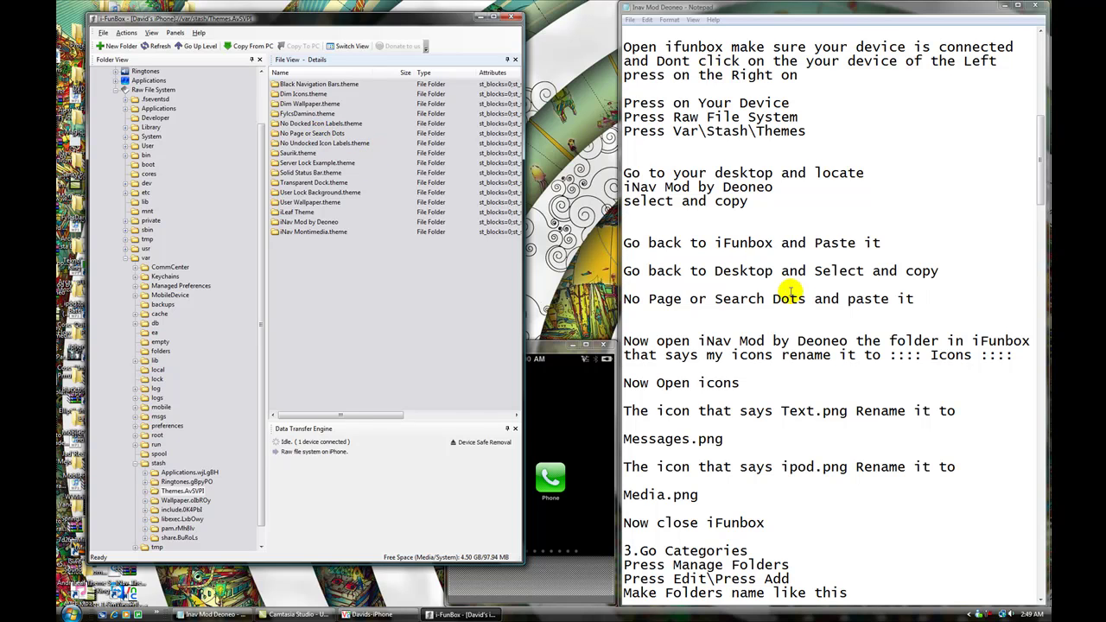
Highlight the notes line about iNav Mod by Deoneo and open that folder inside Themes.AvSVPI in i-FunBox.
{"action": "left_click", "coordinate": [793, 294]}
{"action": "scroll", "coordinate": [792, 294], "scroll_direction": "down", "scroll_amount": 1}
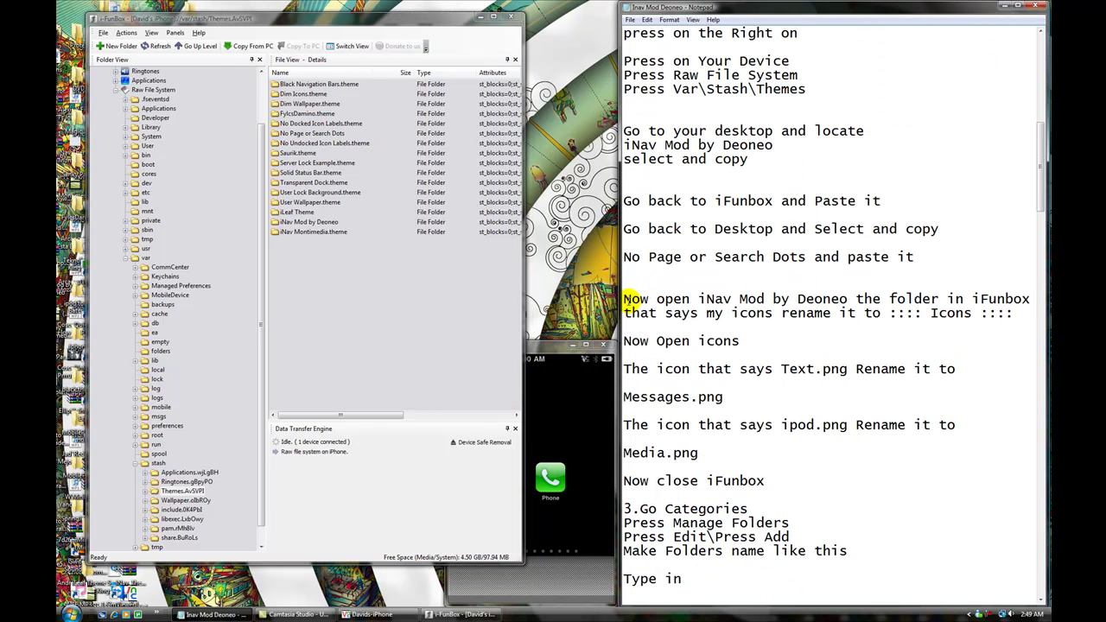
{"action": "left_click_drag", "start_coordinate": [624, 299], "coordinate": [1034, 299]}
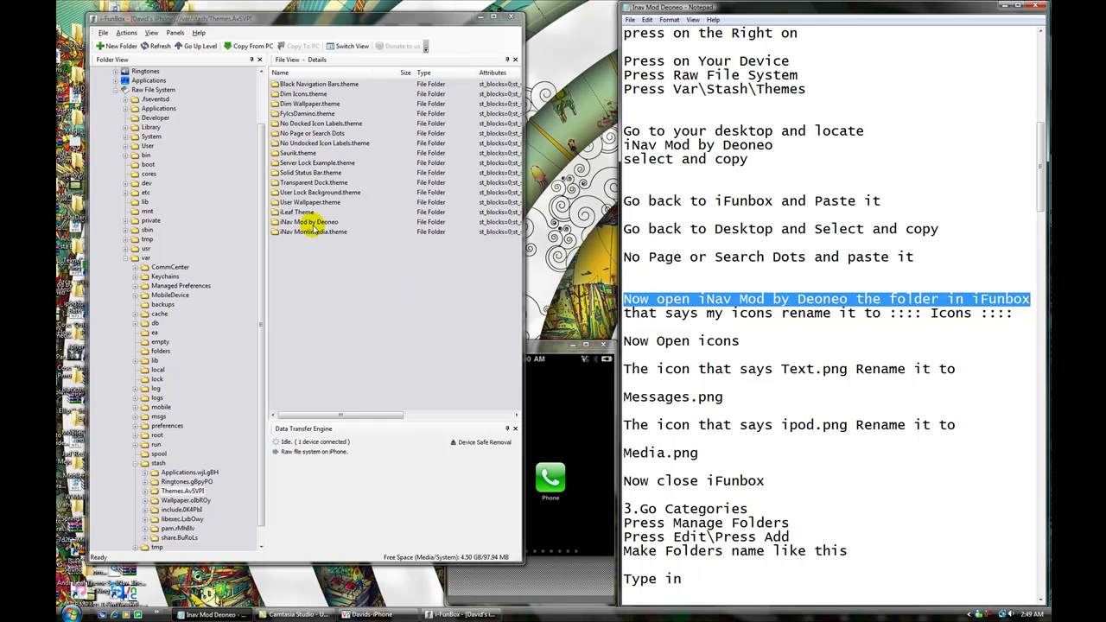
{"action": "double_click", "coordinate": [309, 222]}
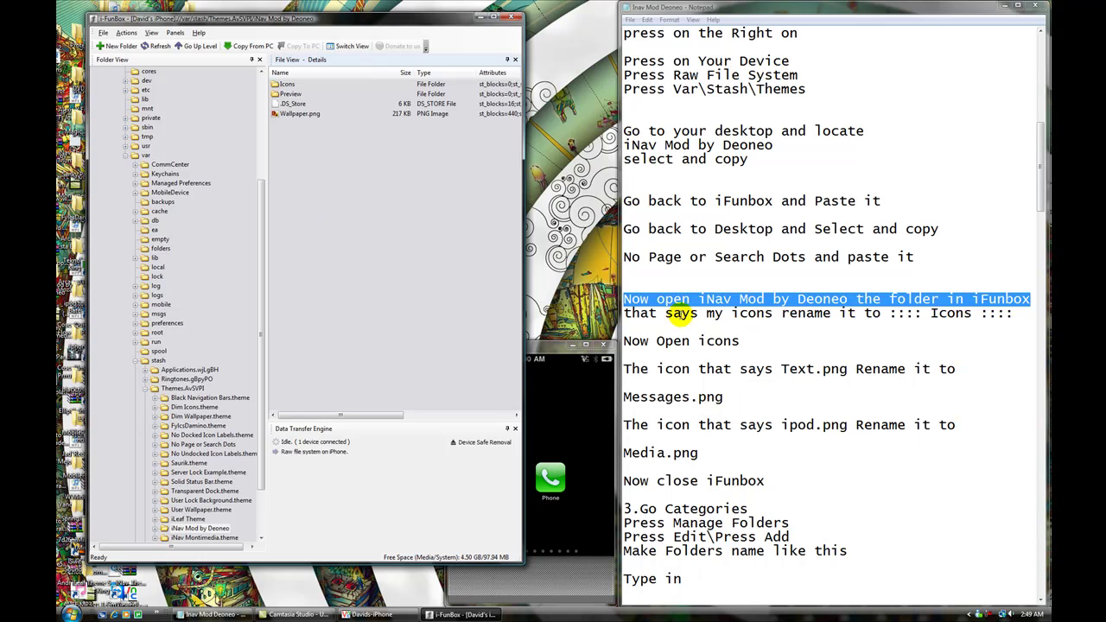
Following the notes' rename instruction, open the Icons folder's name for editing in iNav Mod by Deoneo and leave it without retyping.
{"action": "left_click", "coordinate": [681, 315]}
{"action": "left_click_drag", "start_coordinate": [650, 315], "coordinate": [707, 318]}
{"action": "left_click", "coordinate": [624, 327]}
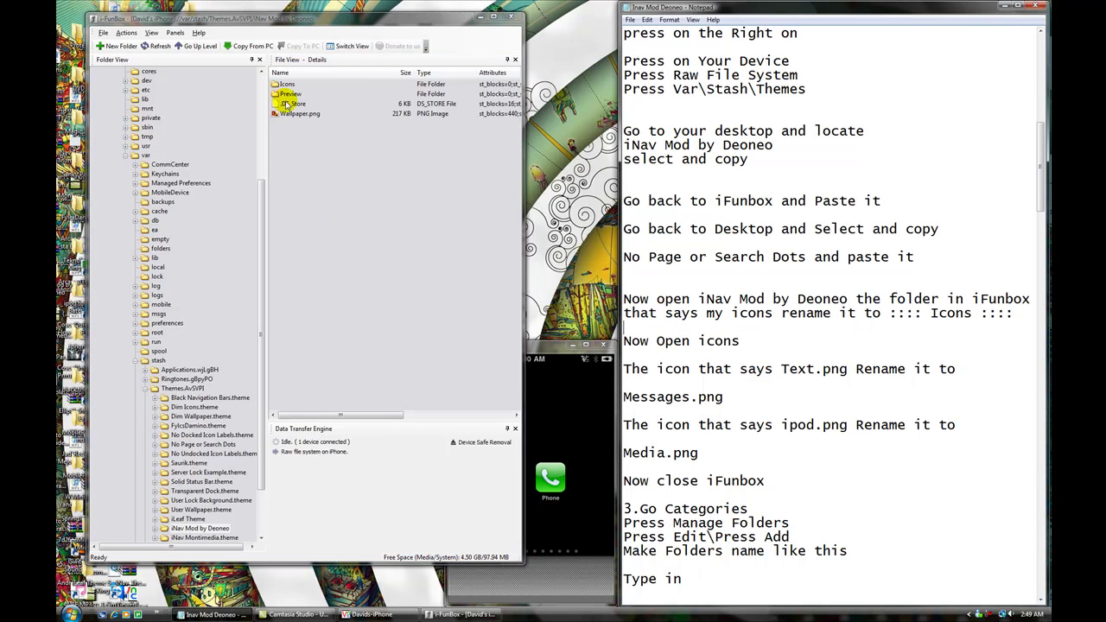
{"action": "left_click", "coordinate": [285, 84]}
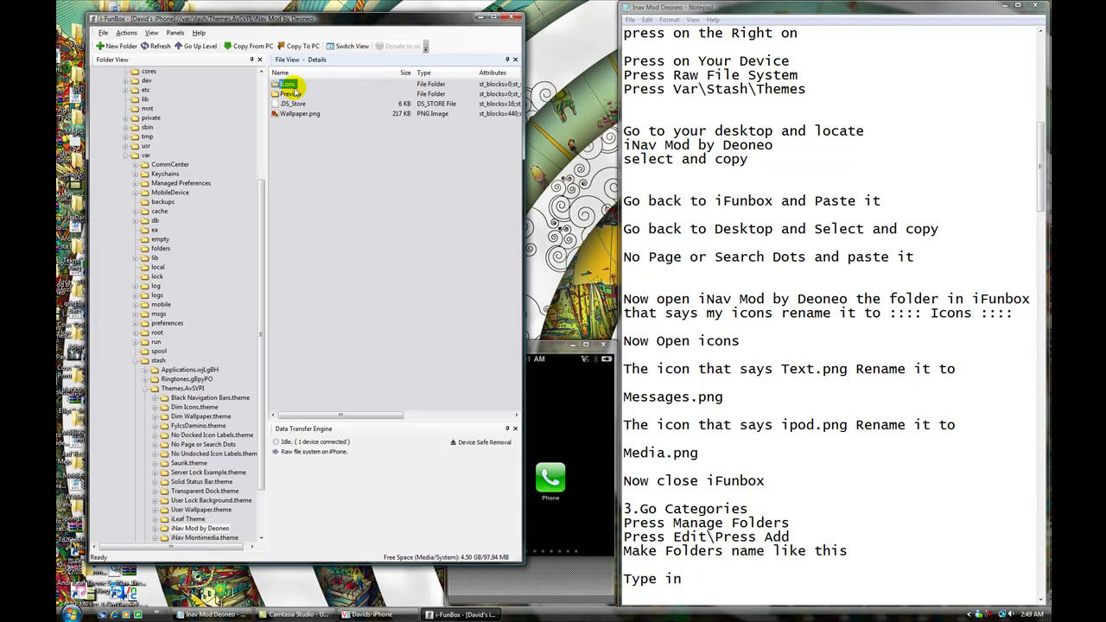
{"action": "right_click", "coordinate": [289, 88]}
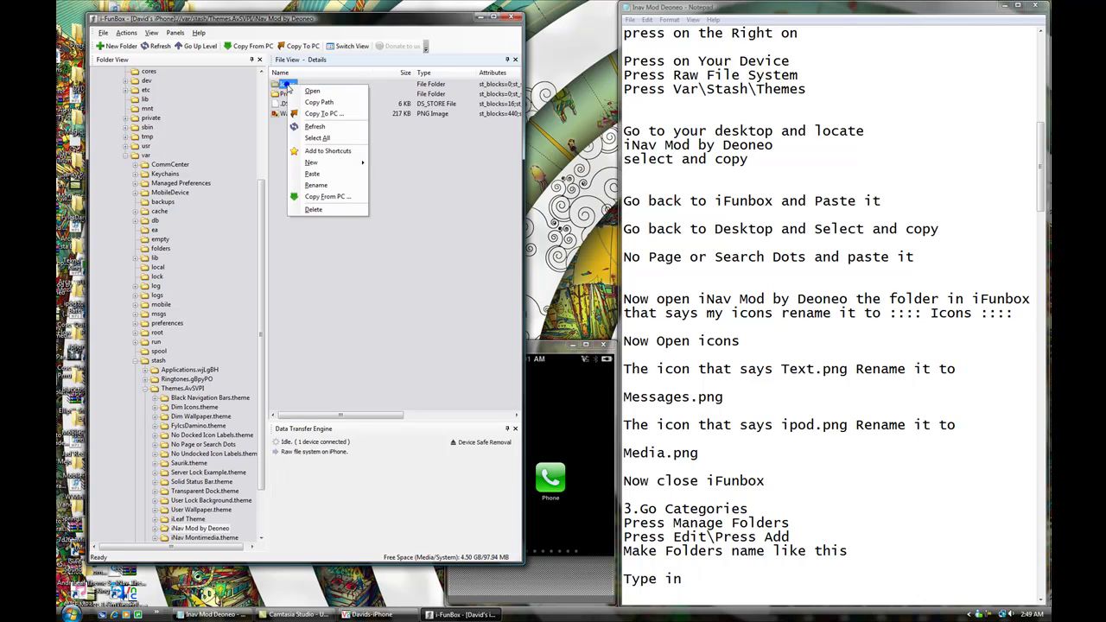
{"action": "left_click", "coordinate": [343, 185]}
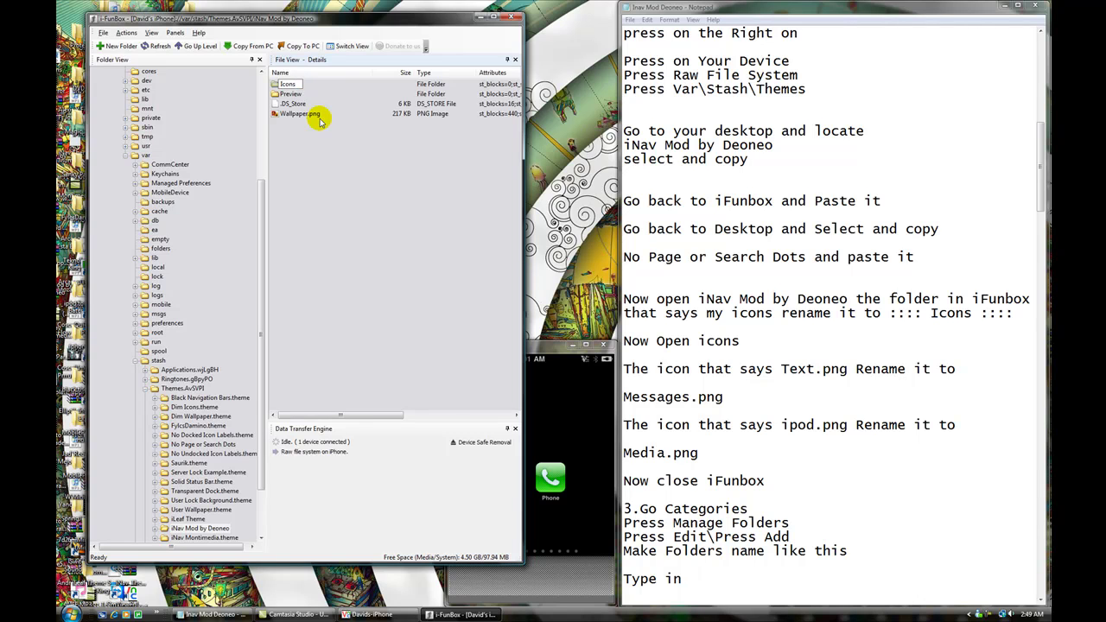
{"action": "left_click", "coordinate": [326, 184]}
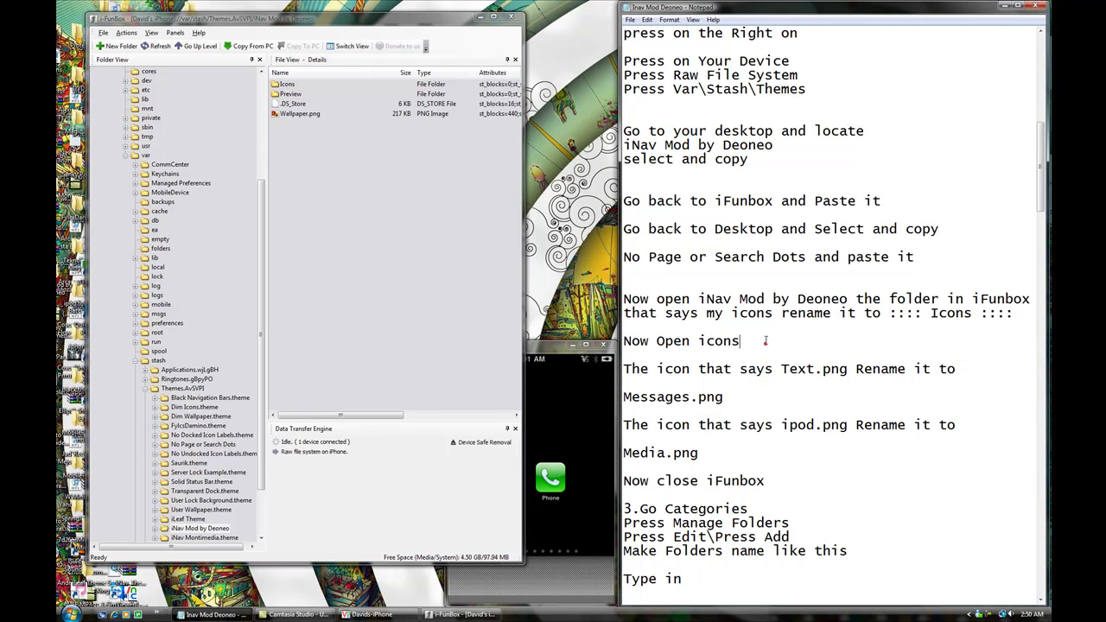
Highlight the "Now Open icons" line in the notes and open the Icons folder within iNav Mod by Deoneo.
{"action": "scroll", "coordinate": [765, 341], "scroll_direction": "down", "scroll_amount": 1}
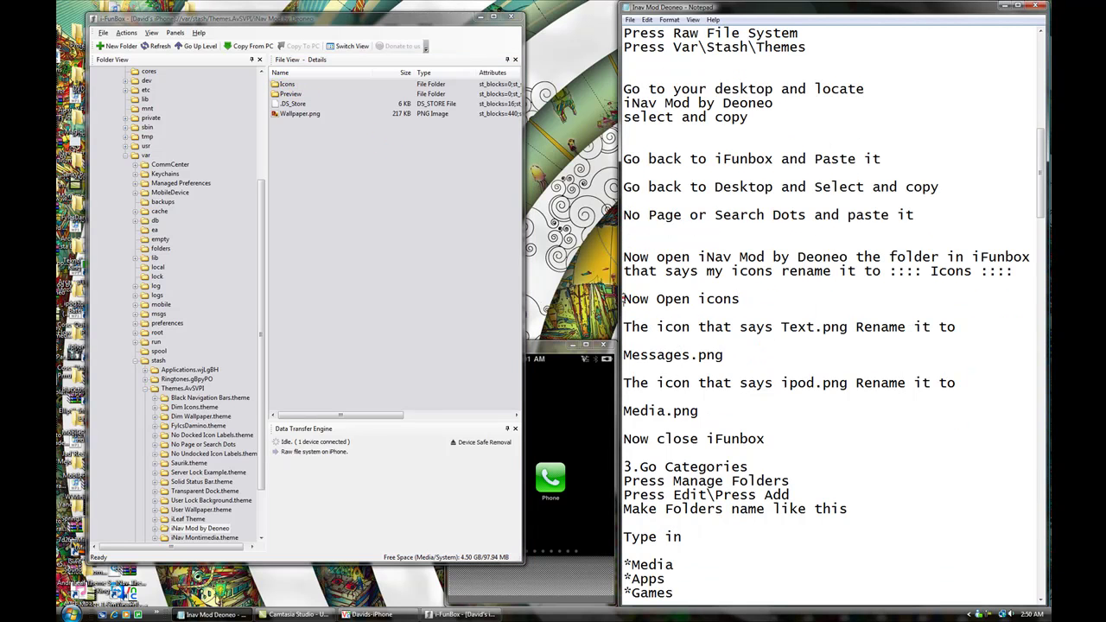
{"action": "left_click_drag", "start_coordinate": [624, 298], "coordinate": [742, 299]}
{"action": "left_click", "coordinate": [754, 298]}
{"action": "left_click", "coordinate": [288, 84]}
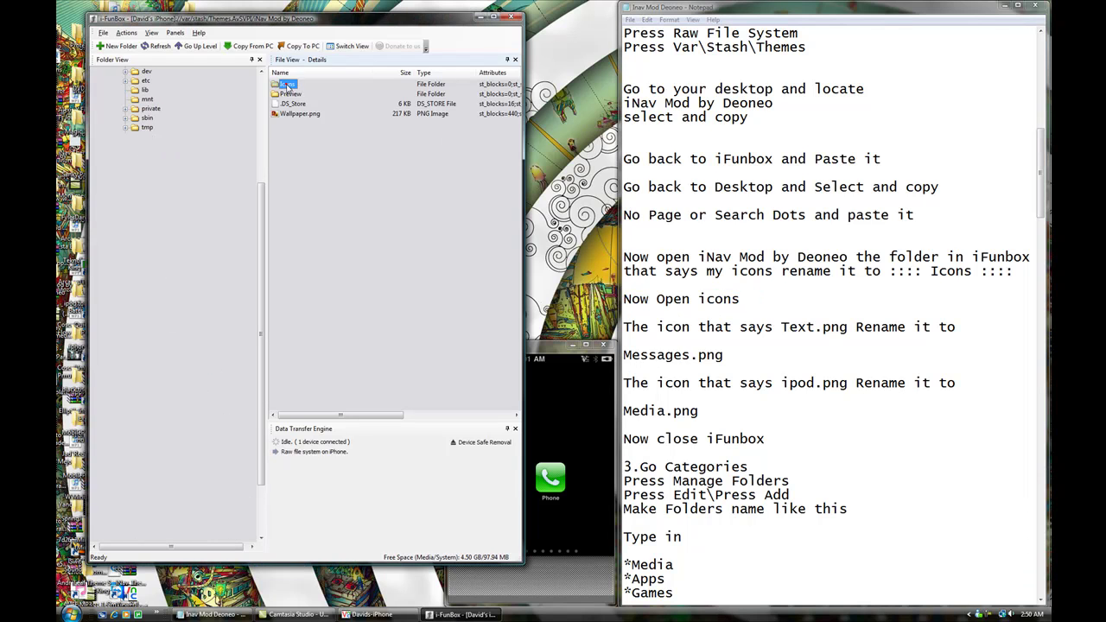
{"action": "double_click", "coordinate": [288, 84]}
Highlight the notes' Text.png rename instruction, open the Messages.png name for editing in the Icons folder, and leave the edit.
{"action": "left_click", "coordinate": [714, 308]}
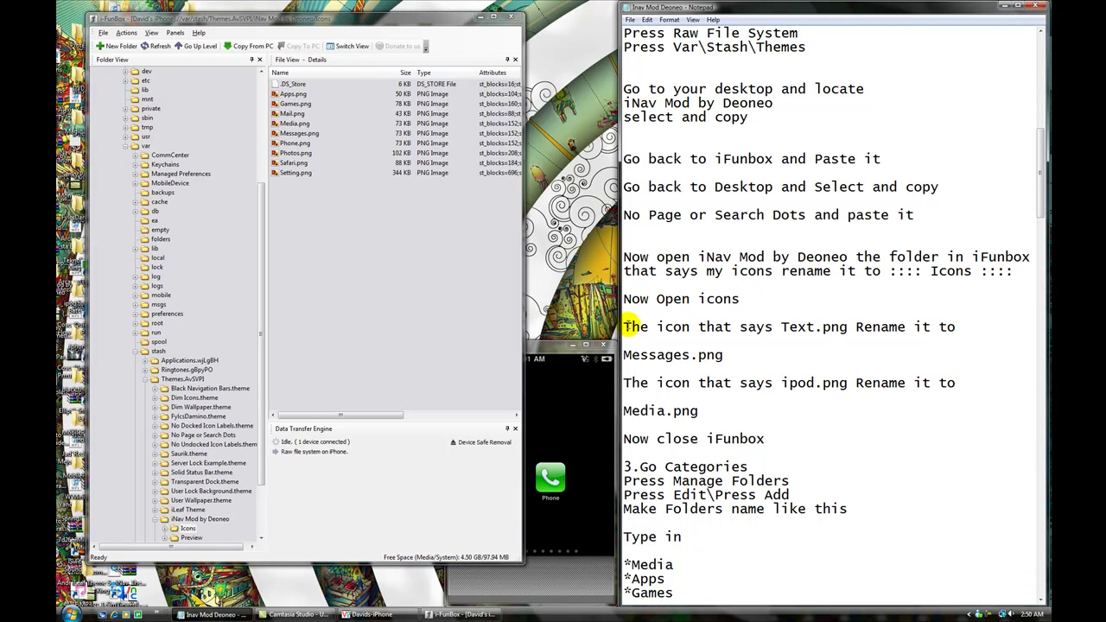
{"action": "left_click_drag", "start_coordinate": [632, 326], "coordinate": [765, 351]}
{"action": "left_click", "coordinate": [766, 351]}
{"action": "left_click", "coordinate": [306, 142]}
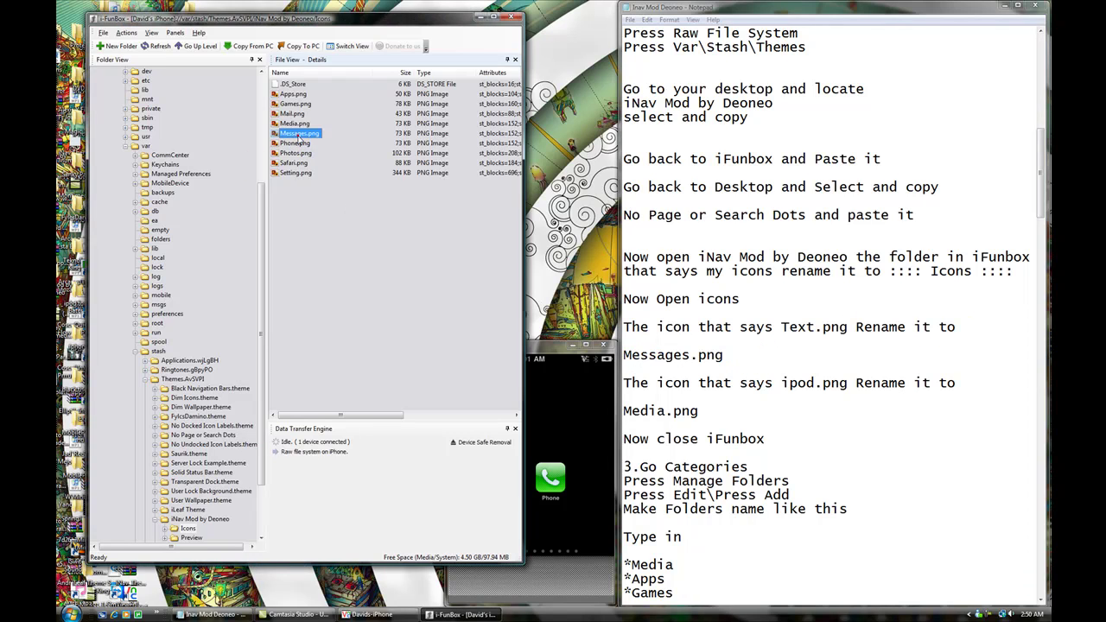
{"action": "right_click", "coordinate": [298, 136]}
{"action": "left_click", "coordinate": [326, 236]}
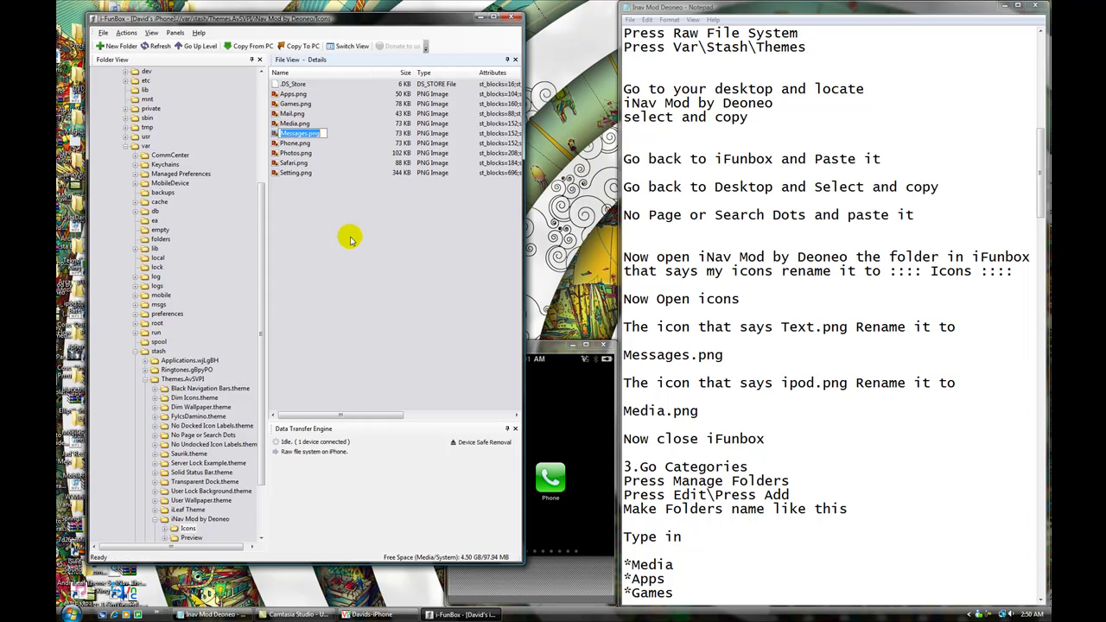
{"action": "key", "text": "BackSpace"}
{"action": "left_click", "coordinate": [350, 239]}
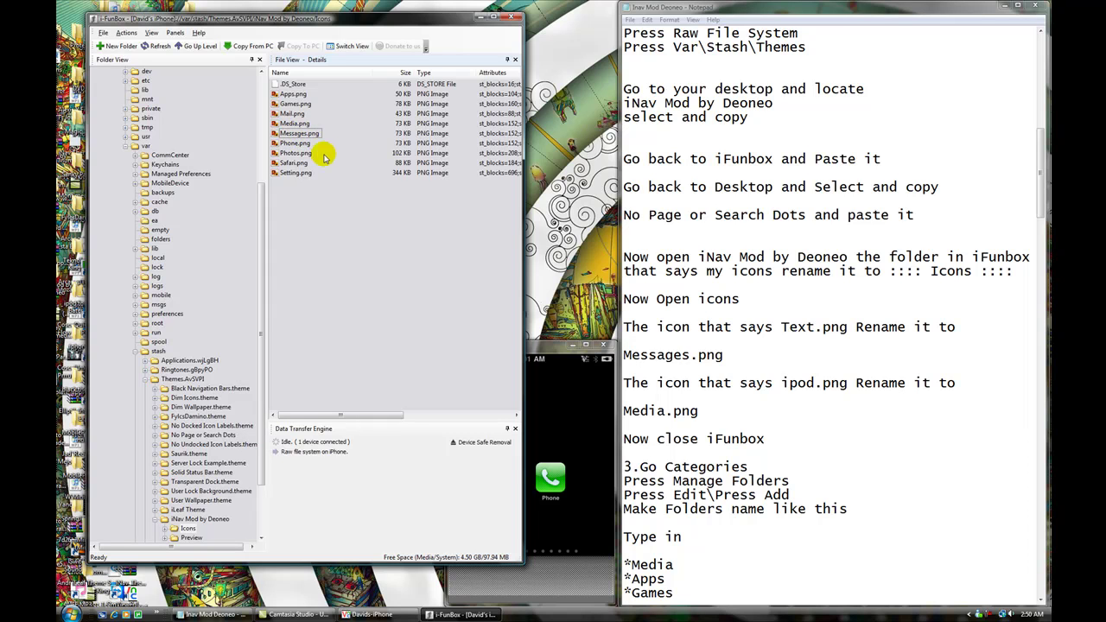
Highlight the notes' ipod.png rename instruction, bring up the rename option for Media.png, and dismiss it.
{"action": "left_click", "coordinate": [862, 290]}
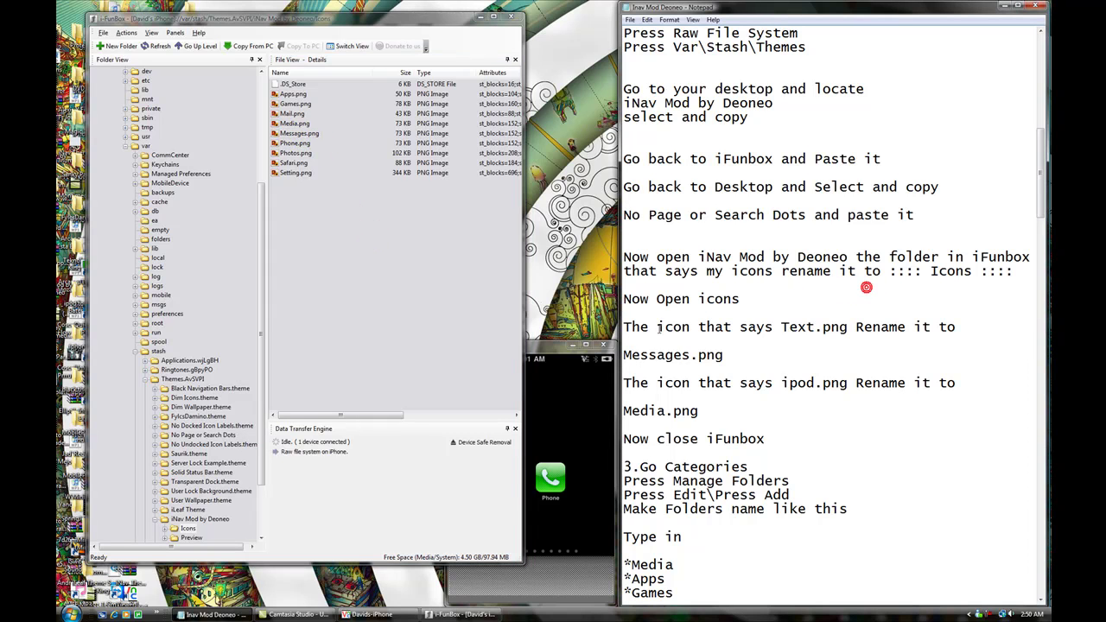
{"action": "left_click_drag", "start_coordinate": [624, 383], "coordinate": [734, 417]}
{"action": "left_click", "coordinate": [734, 416]}
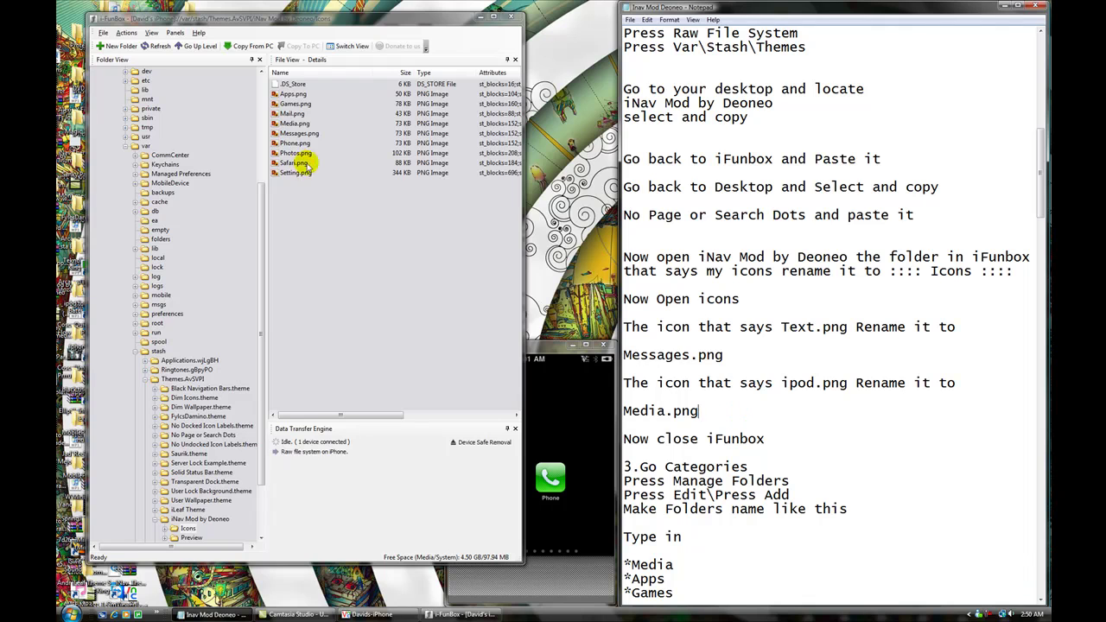
{"action": "left_click", "coordinate": [290, 124]}
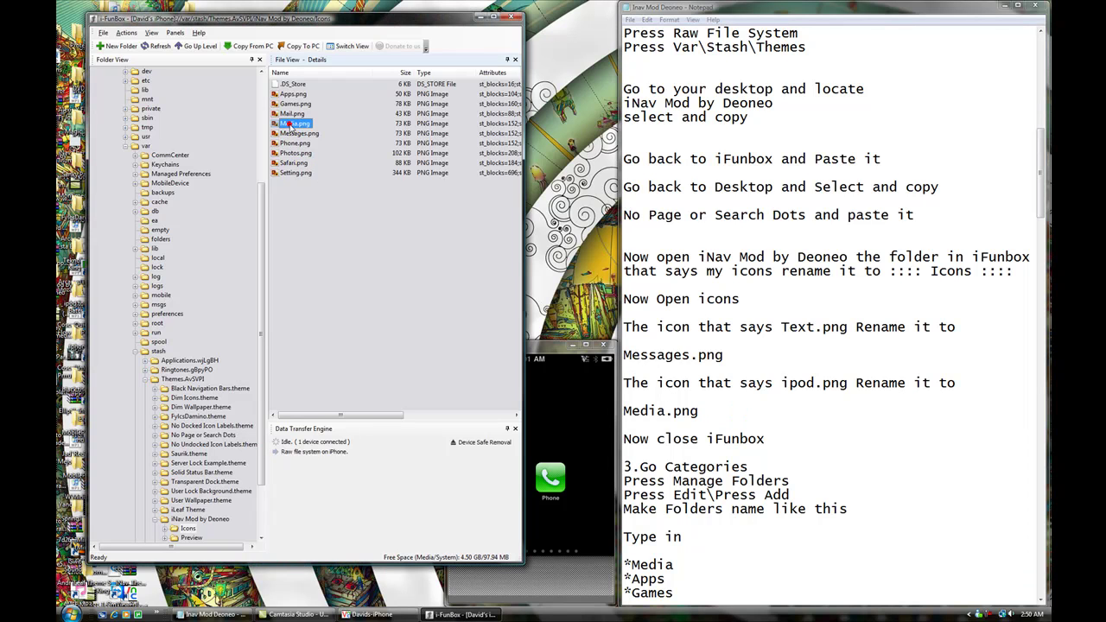
{"action": "right_click", "coordinate": [307, 125]}
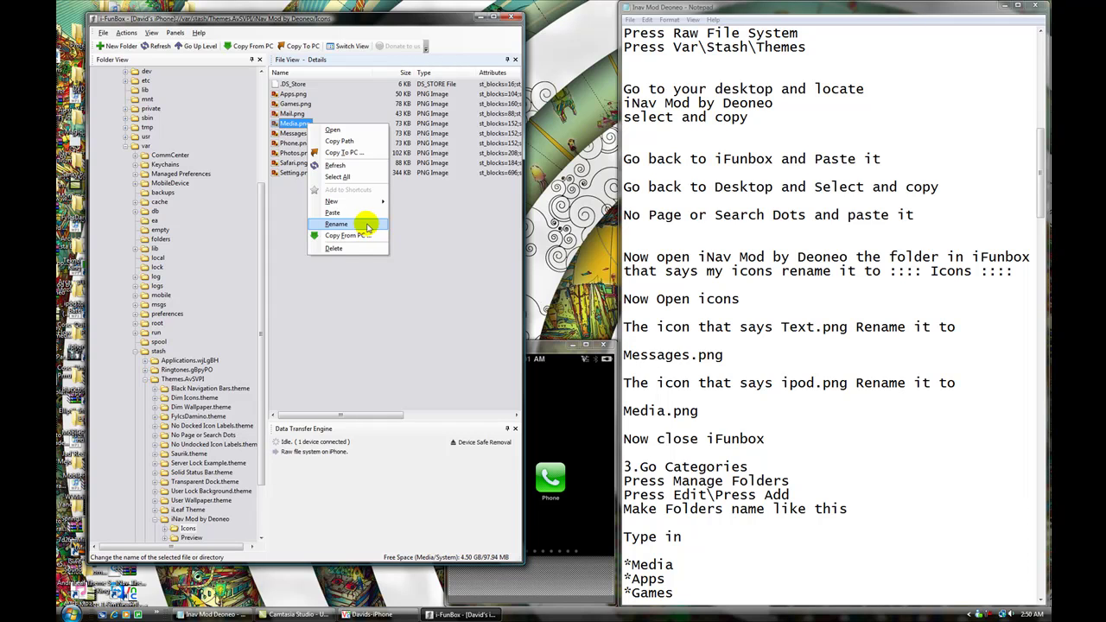
{"action": "left_click", "coordinate": [367, 227]}
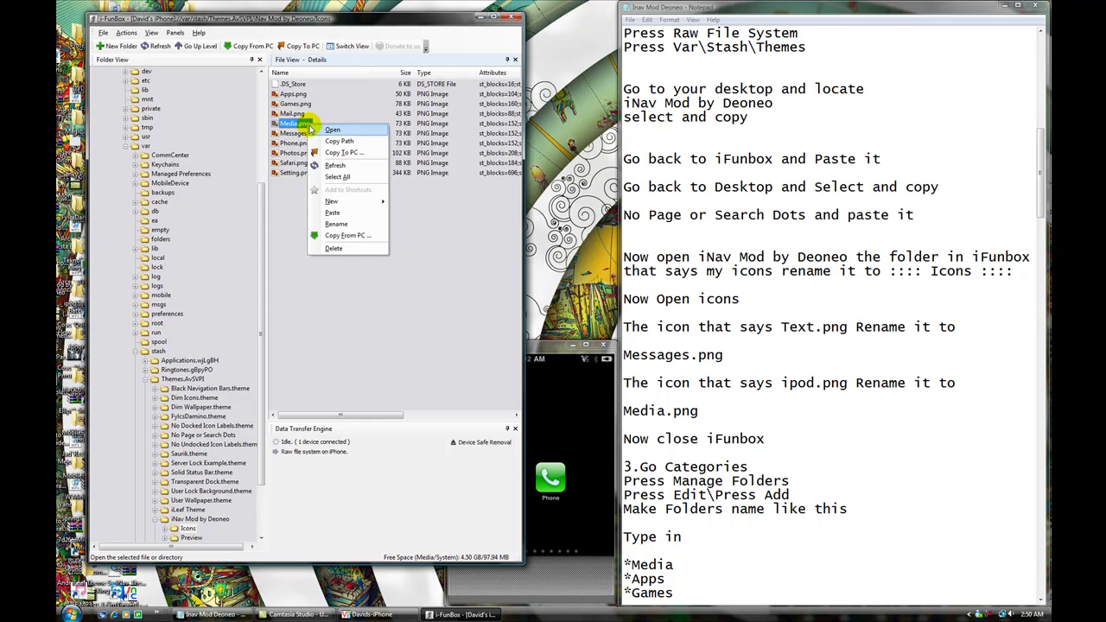
{"action": "left_click", "coordinate": [443, 275]}
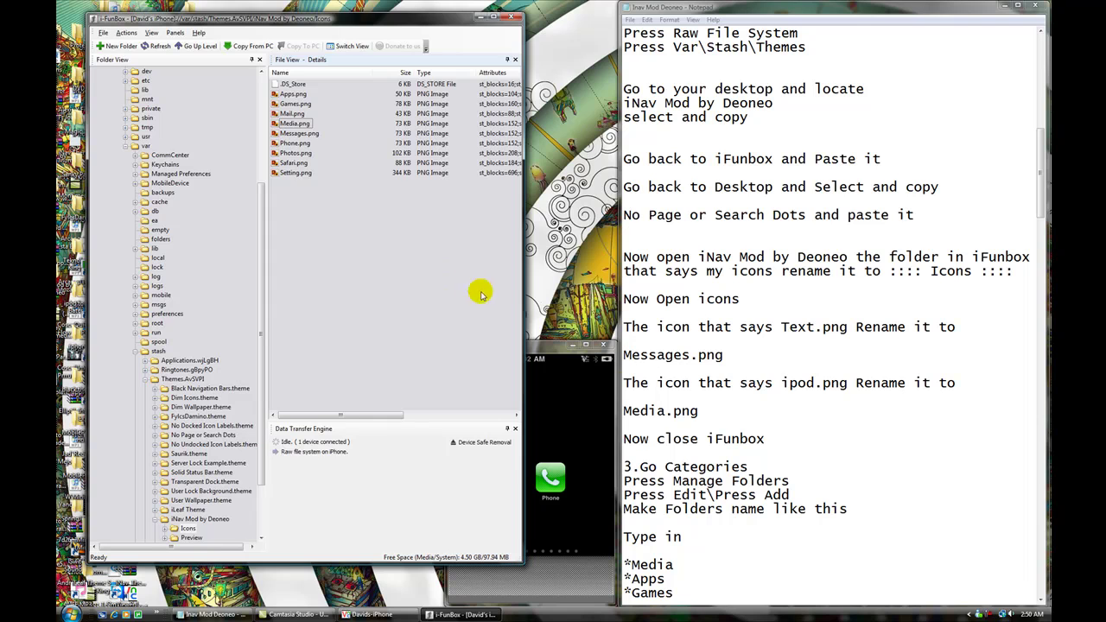
Highlight the "Now close iFunbox" line in the notes and close i-FunBox.
{"action": "left_click", "coordinate": [625, 439]}
{"action": "key", "text": "shift+End"}
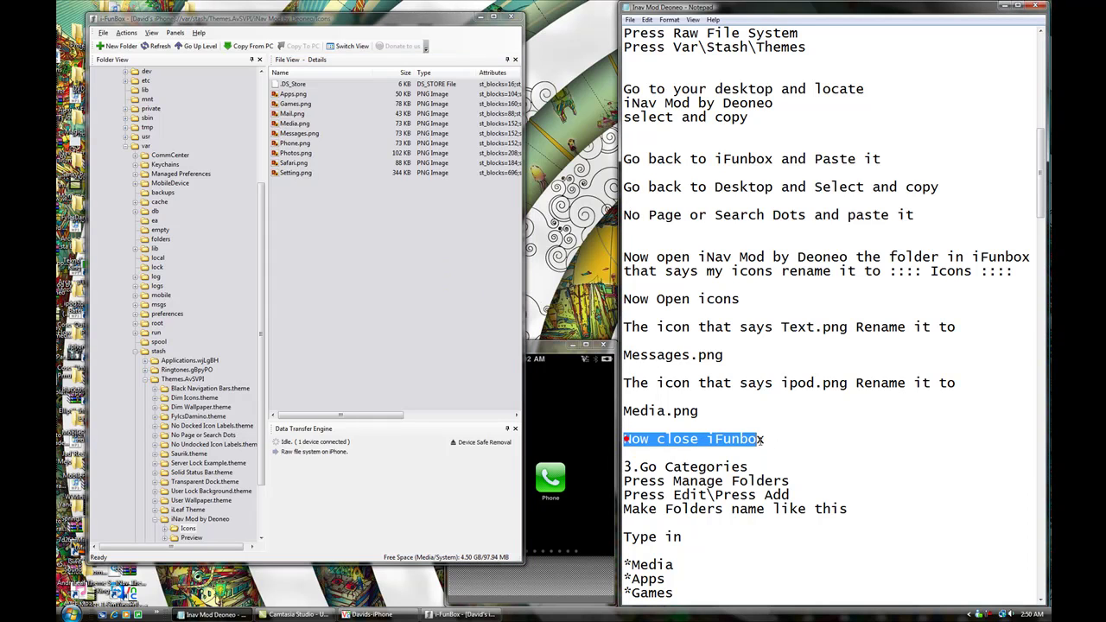
{"action": "left_click", "coordinate": [775, 435]}
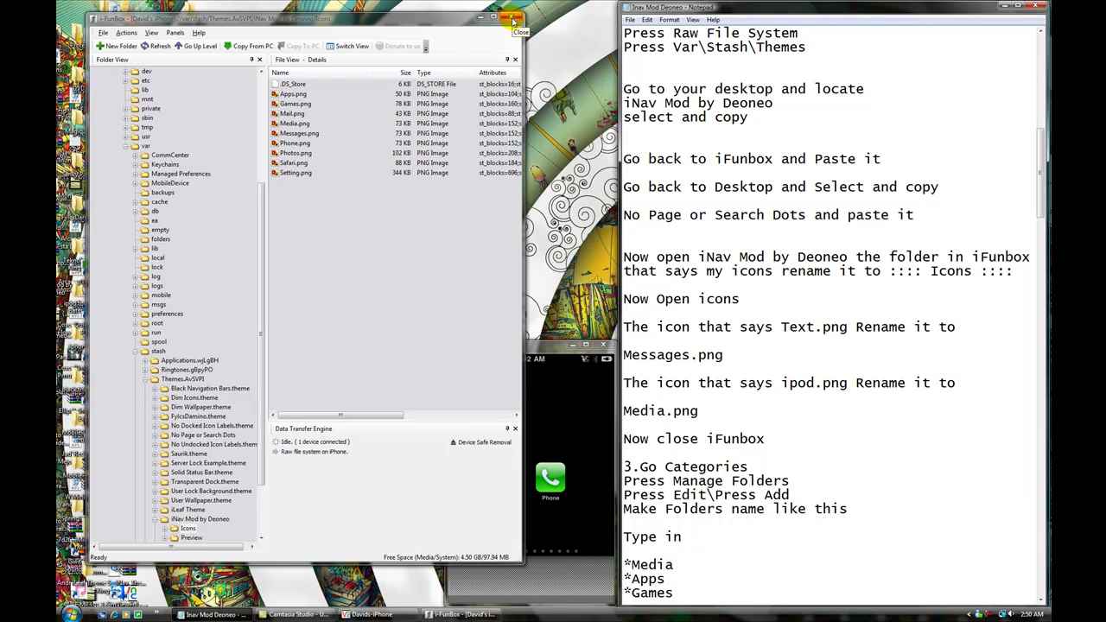
{"action": "left_click", "coordinate": [514, 19]}
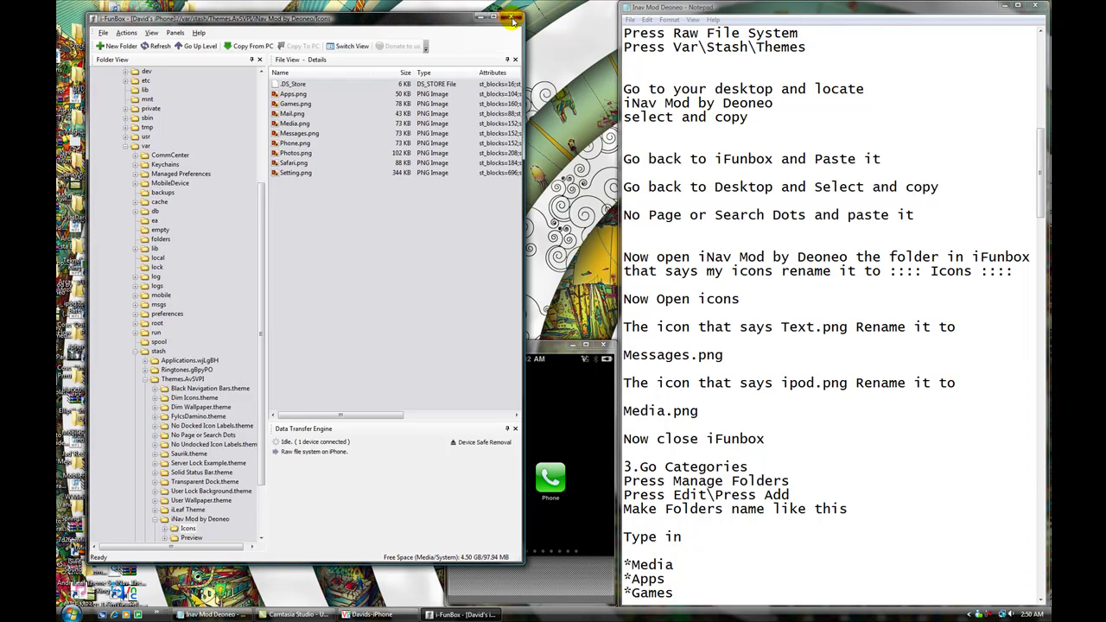
{"action": "left_click", "coordinate": [513, 19]}
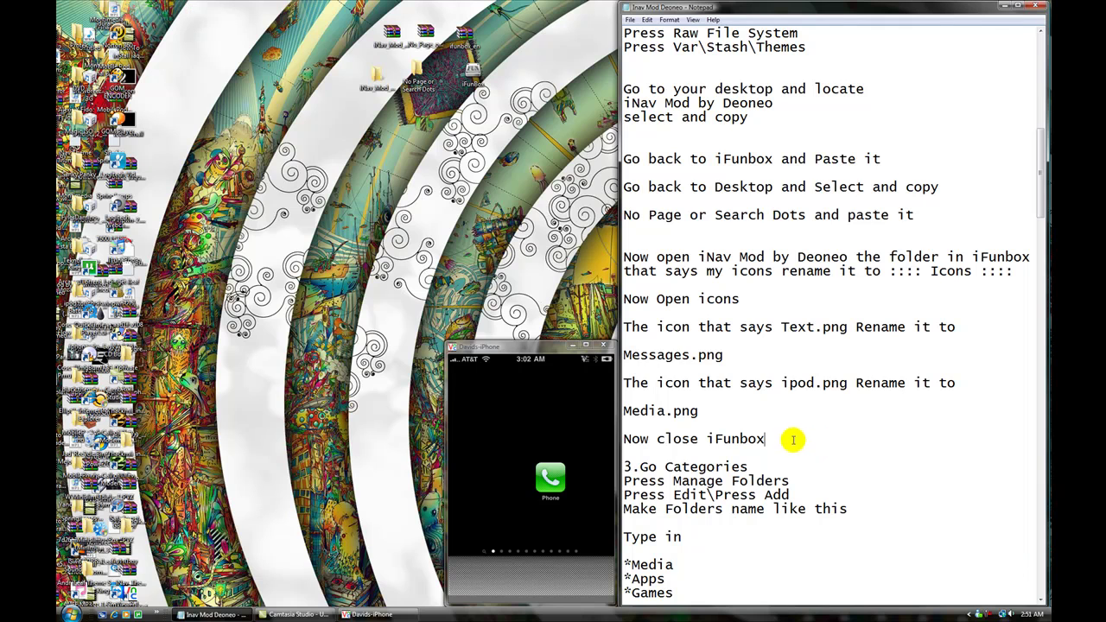
Highlight the "3.Go Categories" line in the notes and open the Categories app from the iPhone's Apps folder.
{"action": "left_click", "coordinate": [834, 430]}
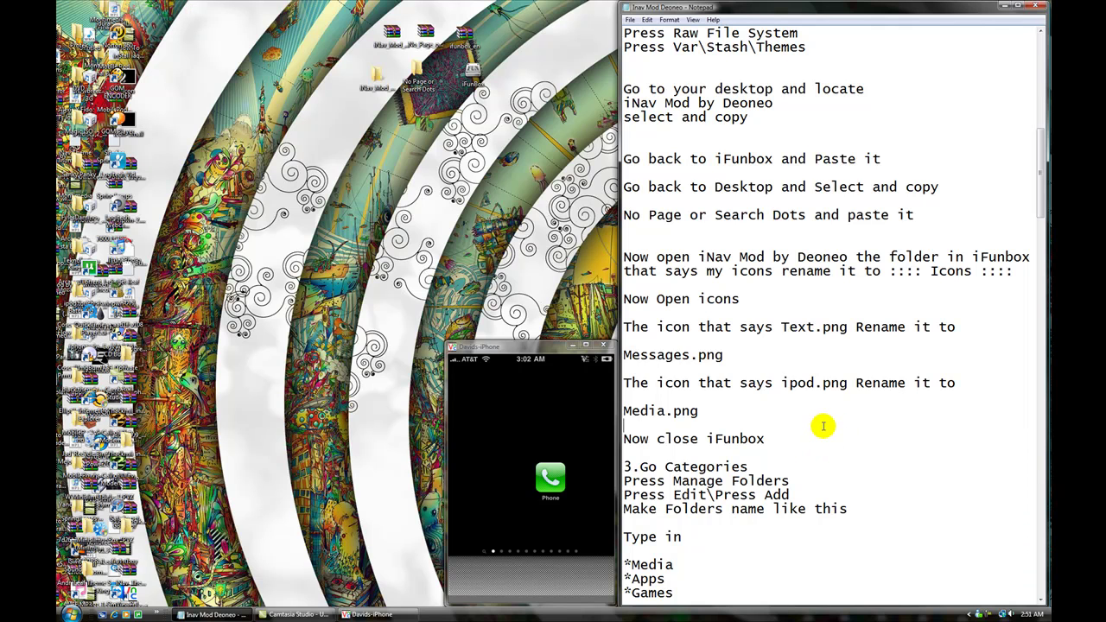
{"action": "scroll", "coordinate": [780, 414], "scroll_direction": "down", "scroll_amount": 1}
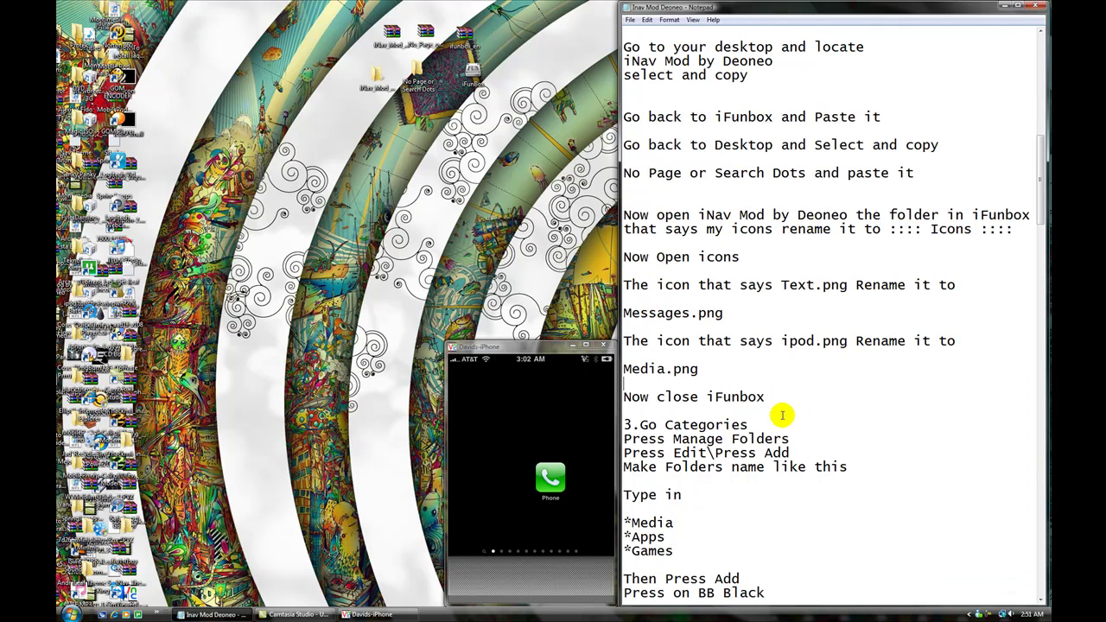
{"action": "scroll", "coordinate": [733, 421], "scroll_direction": "down", "scroll_amount": 1}
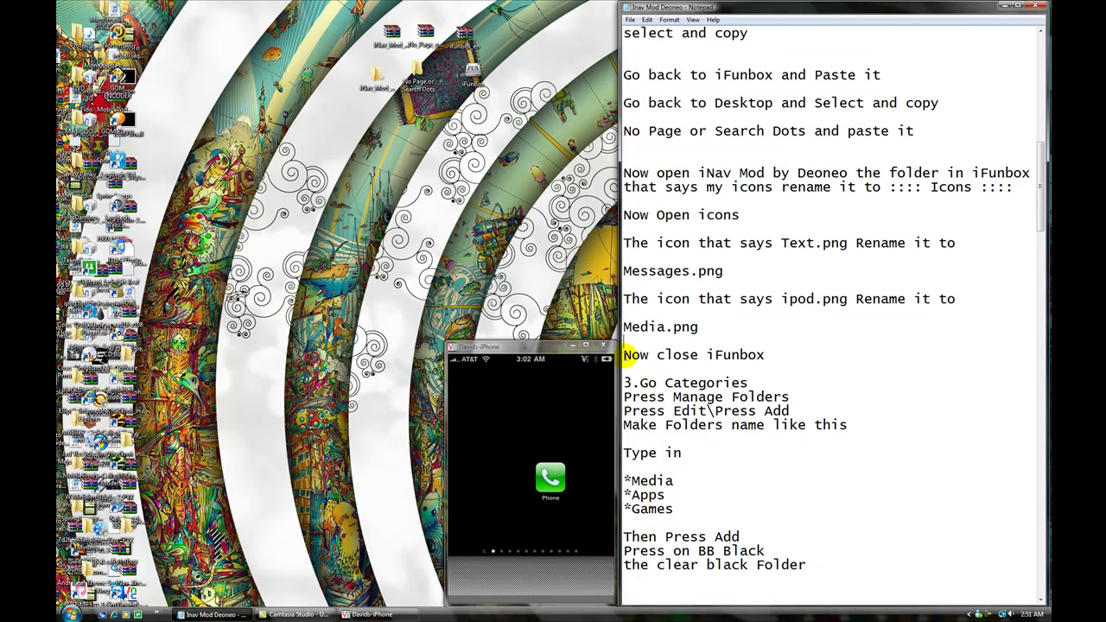
{"action": "left_click_drag", "start_coordinate": [636, 382], "coordinate": [766, 380]}
{"action": "left_click", "coordinate": [770, 378]}
{"action": "left_click", "coordinate": [543, 473]}
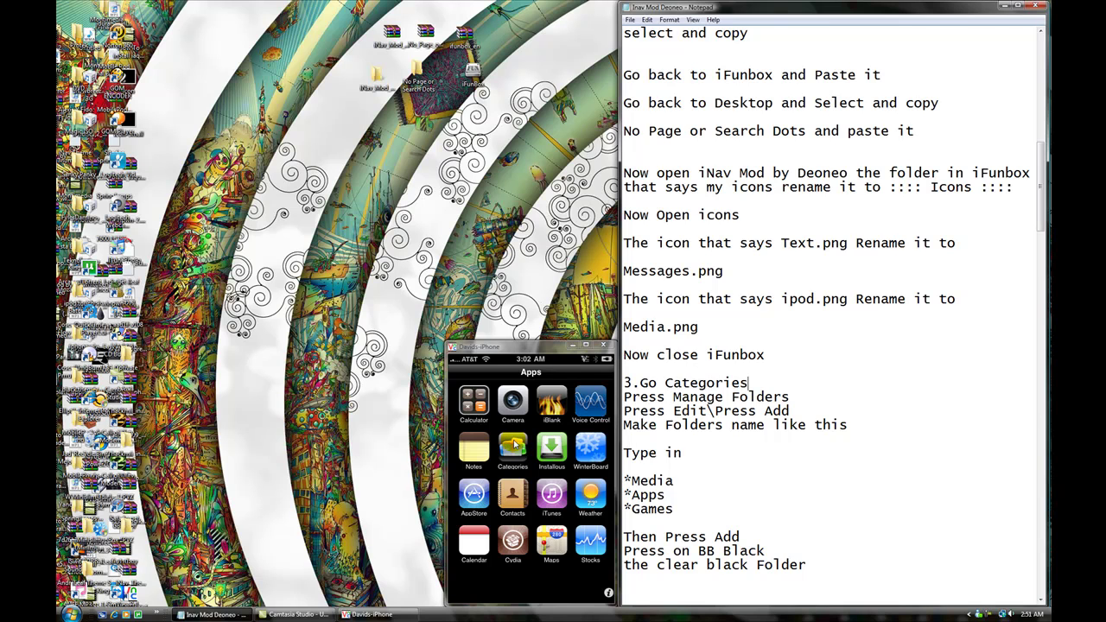
{"action": "left_click", "coordinate": [515, 443]}
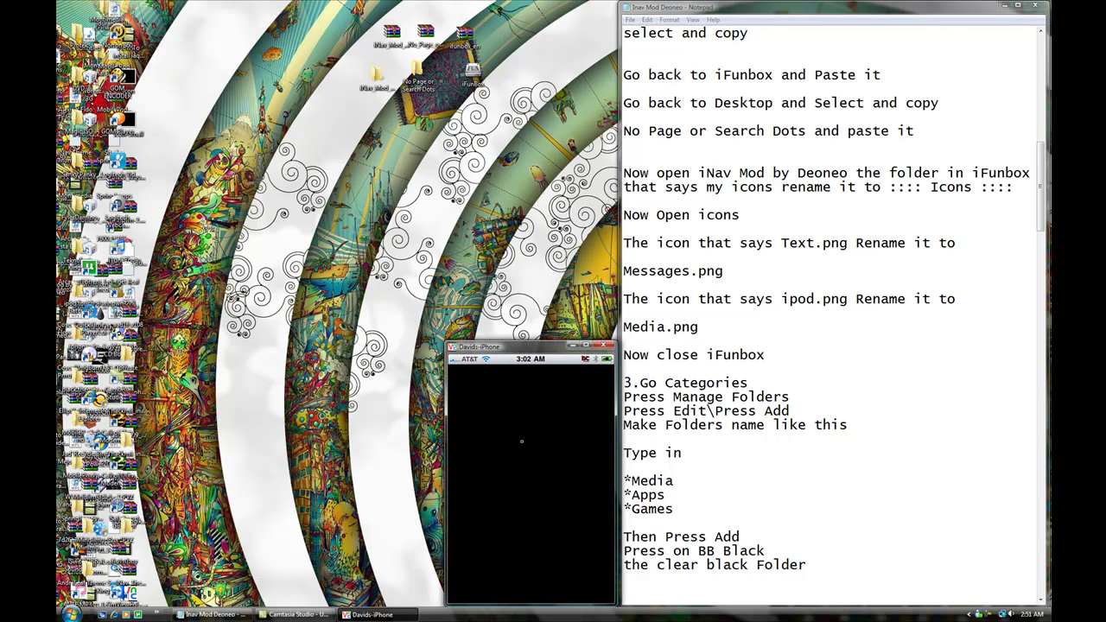
Highlight the "Press Manage Folders" line in the notes and open Manage Folders in Categories.
{"action": "left_click", "coordinate": [626, 397]}
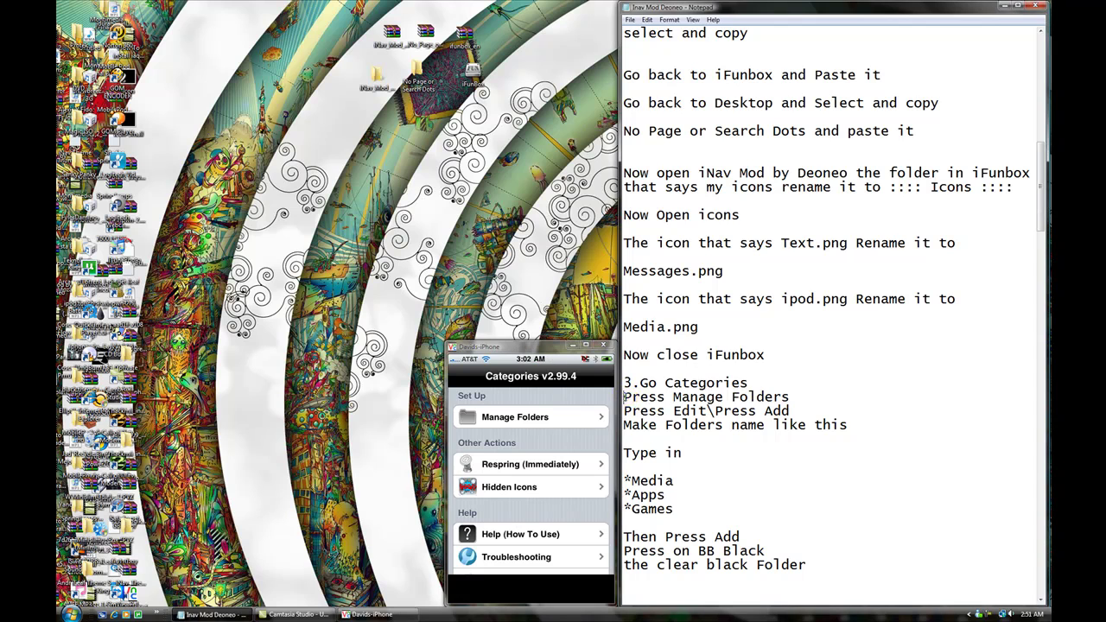
{"action": "left_click_drag", "start_coordinate": [626, 397], "coordinate": [782, 399]}
{"action": "left_click", "coordinate": [803, 394]}
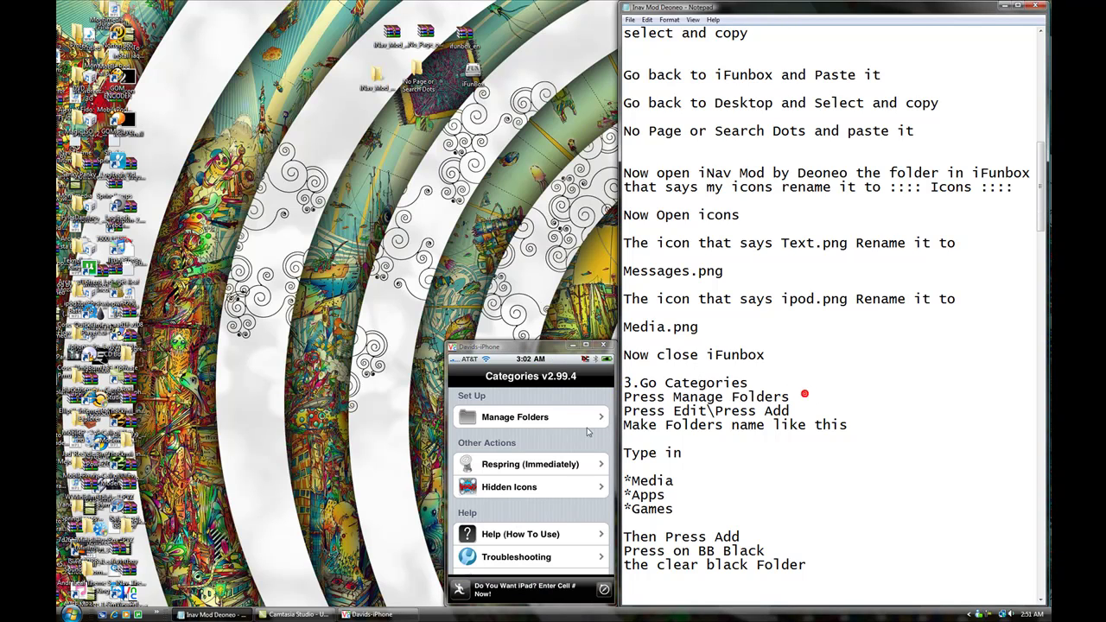
{"action": "left_click", "coordinate": [553, 419]}
Highlight the notes' "Press Edit\Press Add" instruction, put the folder list into editing, and bring up the new category prompt.
{"action": "left_click_drag", "start_coordinate": [624, 412], "coordinate": [697, 412]}
{"action": "left_click", "coordinate": [774, 379]}
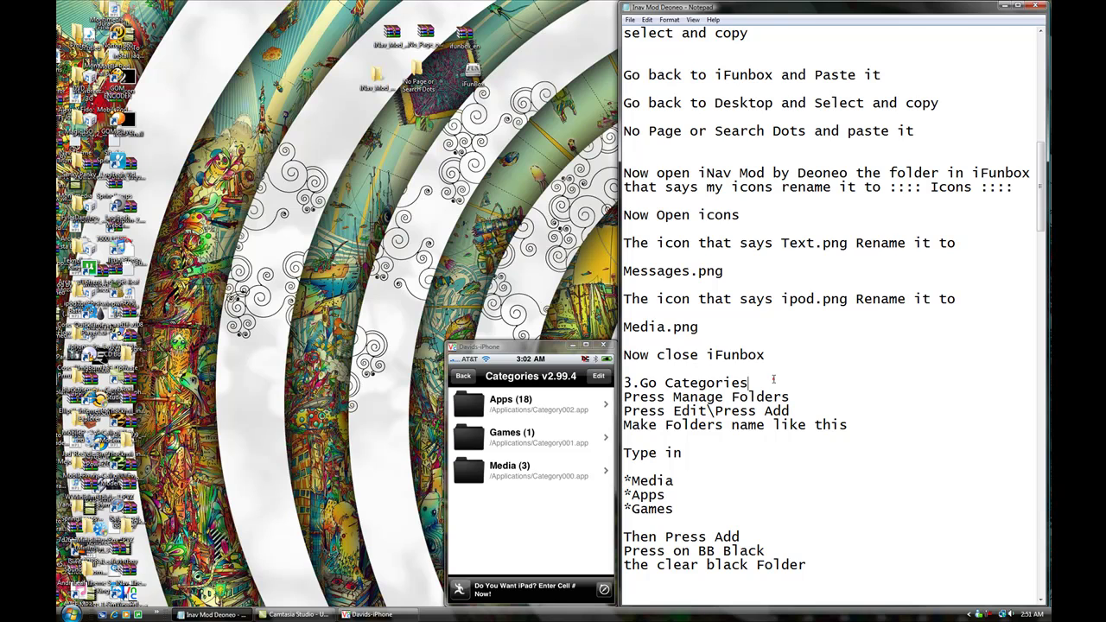
{"action": "left_click", "coordinate": [598, 377]}
{"action": "left_click_drag", "start_coordinate": [715, 411], "coordinate": [801, 409]}
{"action": "left_click", "coordinate": [598, 377]}
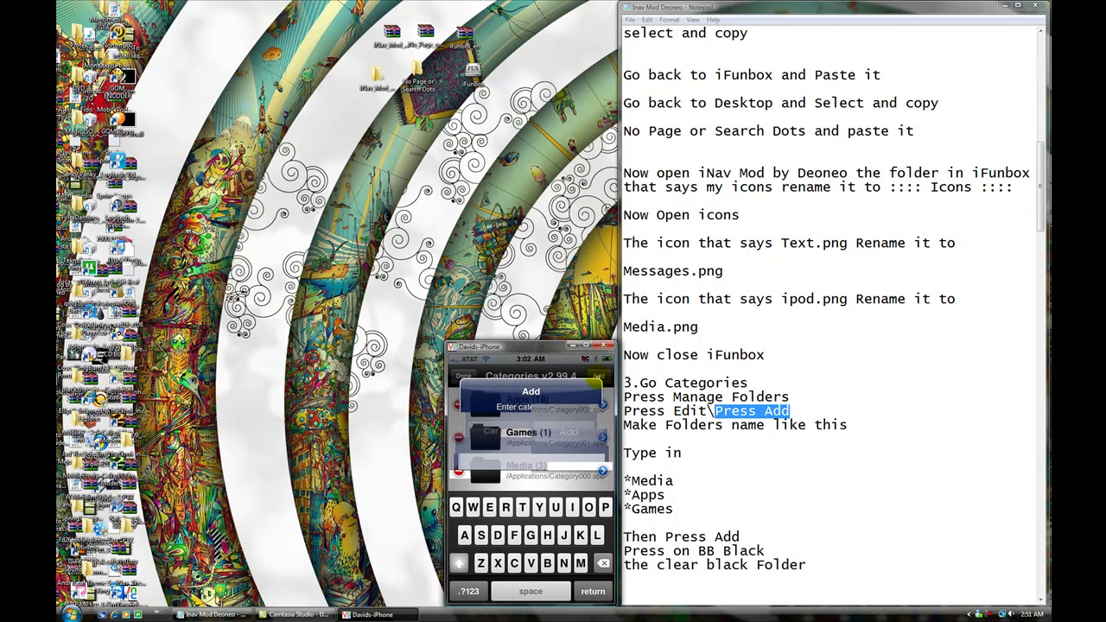
Highlight "Type in" and the Media folder name in the notes, and point out the category title entry in the prompt.
{"action": "left_click", "coordinate": [697, 475]}
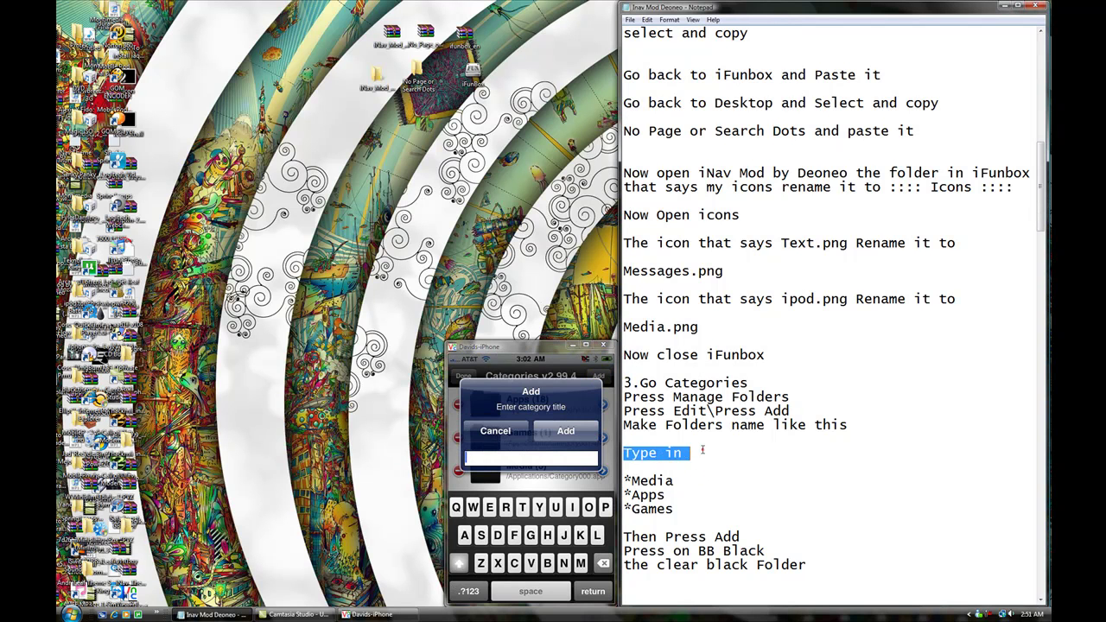
{"action": "left_click", "coordinate": [703, 449]}
{"action": "left_click_drag", "start_coordinate": [632, 480], "coordinate": [682, 480]}
{"action": "left_click", "coordinate": [678, 481]}
{"action": "left_click", "coordinate": [534, 462]}
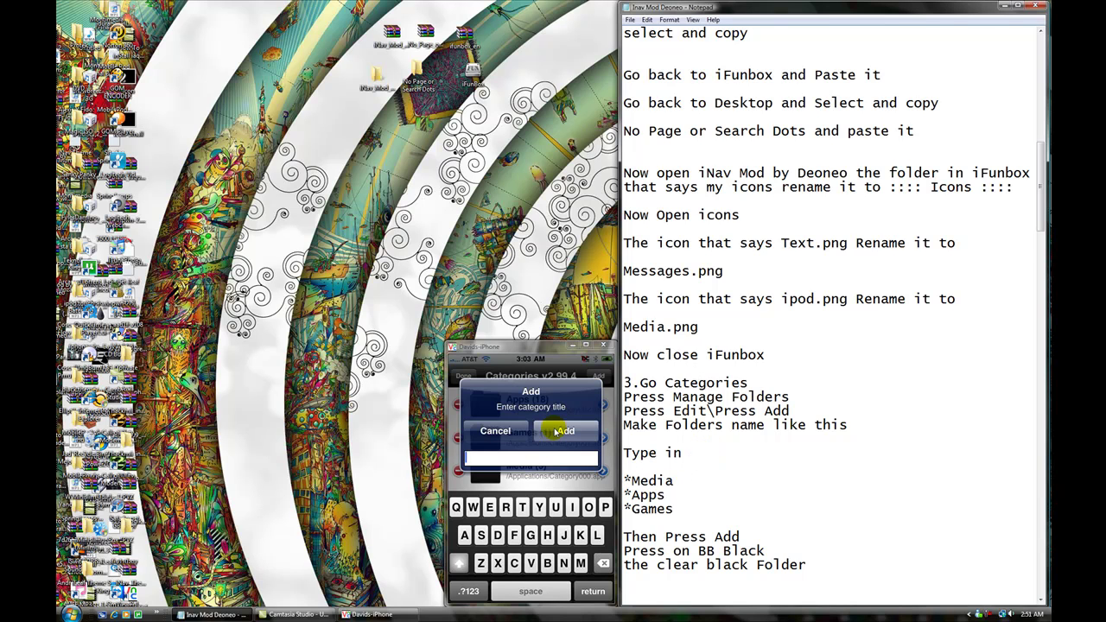
{"action": "left_click_drag", "start_coordinate": [556, 432], "coordinate": [599, 385]}
{"action": "left_click", "coordinate": [570, 432]}
Highlight the Apps and Games folder names in the notes, cancel the new category prompt, and finish editing the folder list.
{"action": "left_click", "coordinate": [644, 494]}
{"action": "left_click_drag", "start_coordinate": [632, 494], "coordinate": [674, 509]}
{"action": "left_click", "coordinate": [684, 508]}
{"action": "left_click", "coordinate": [509, 434]}
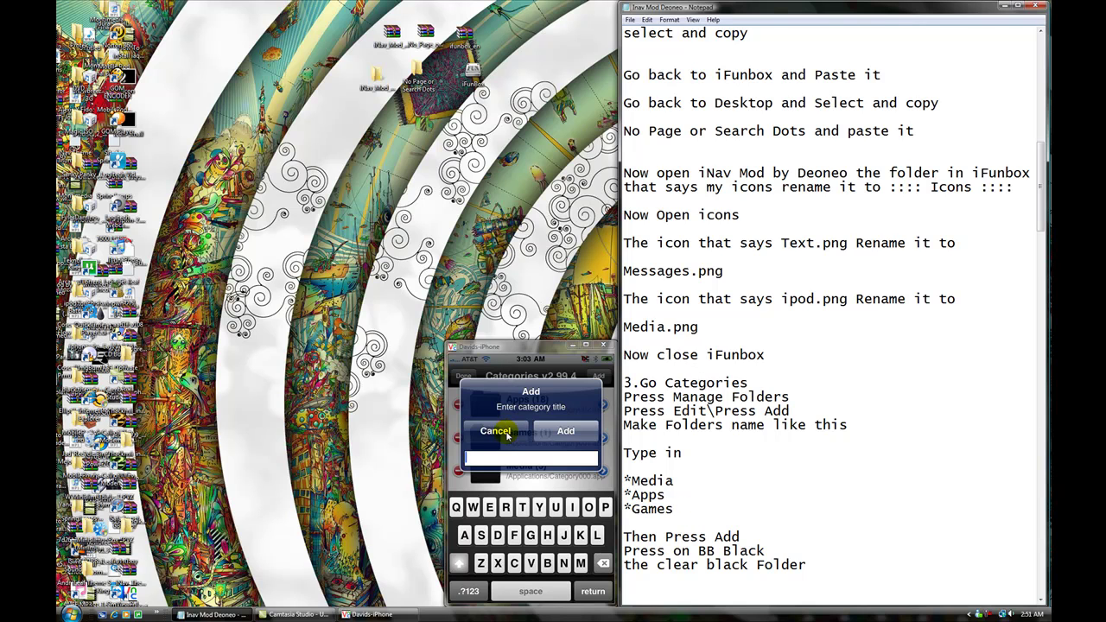
{"action": "left_click", "coordinate": [508, 435]}
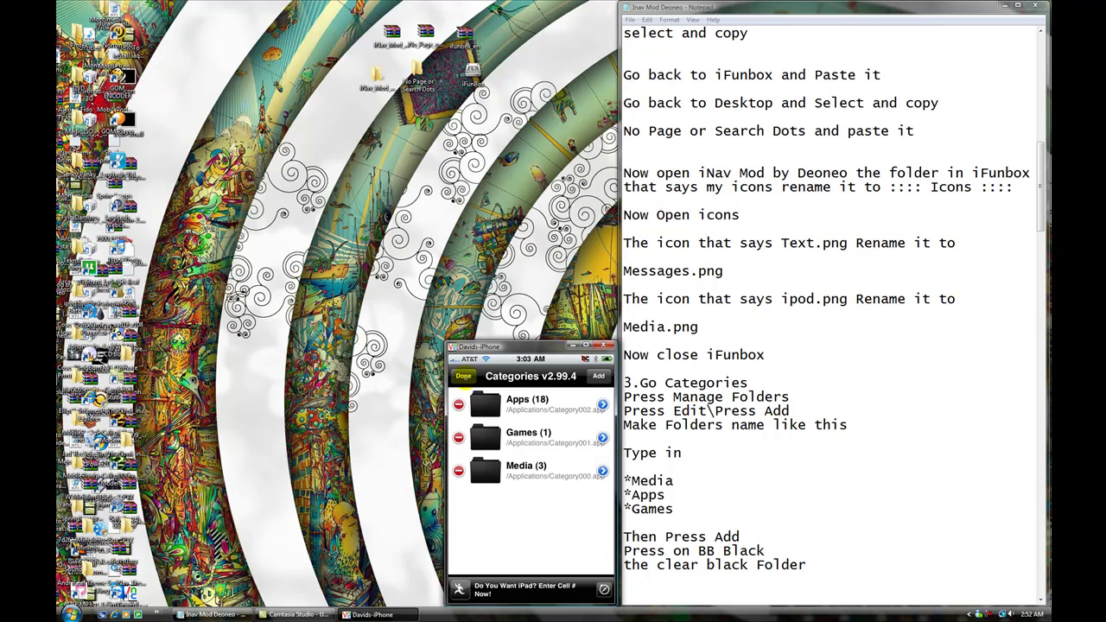
{"action": "left_click", "coordinate": [463, 376]}
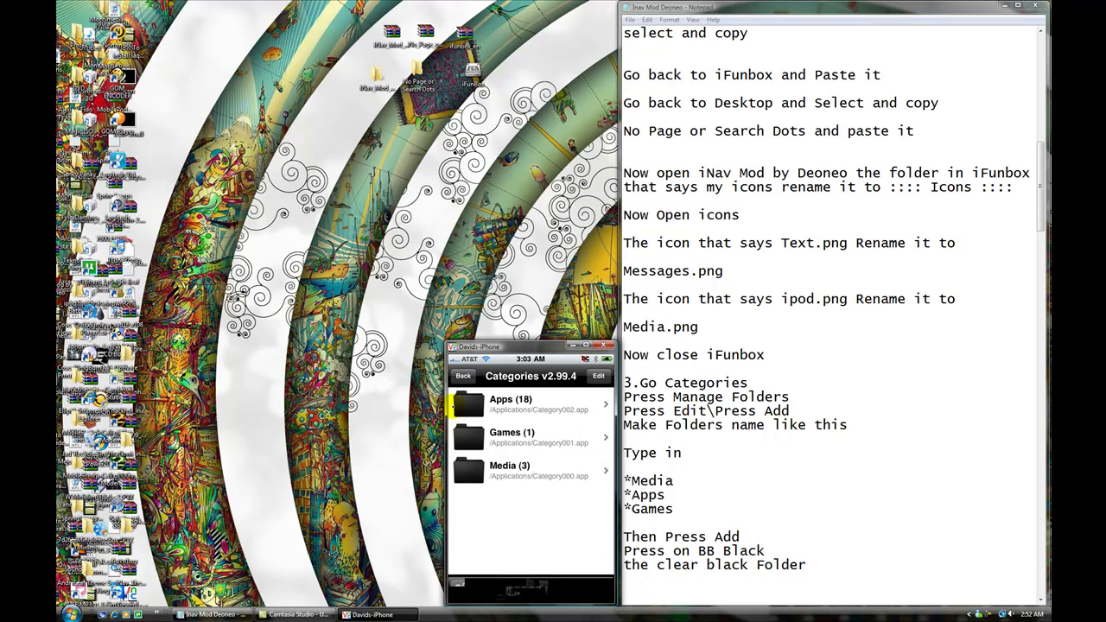
Highlight the notes' lines about adding the folder and choosing BB Black, the clear black folder.
{"action": "left_click", "coordinate": [813, 472]}
{"action": "scroll", "coordinate": [739, 458], "scroll_direction": "down", "scroll_amount": 1}
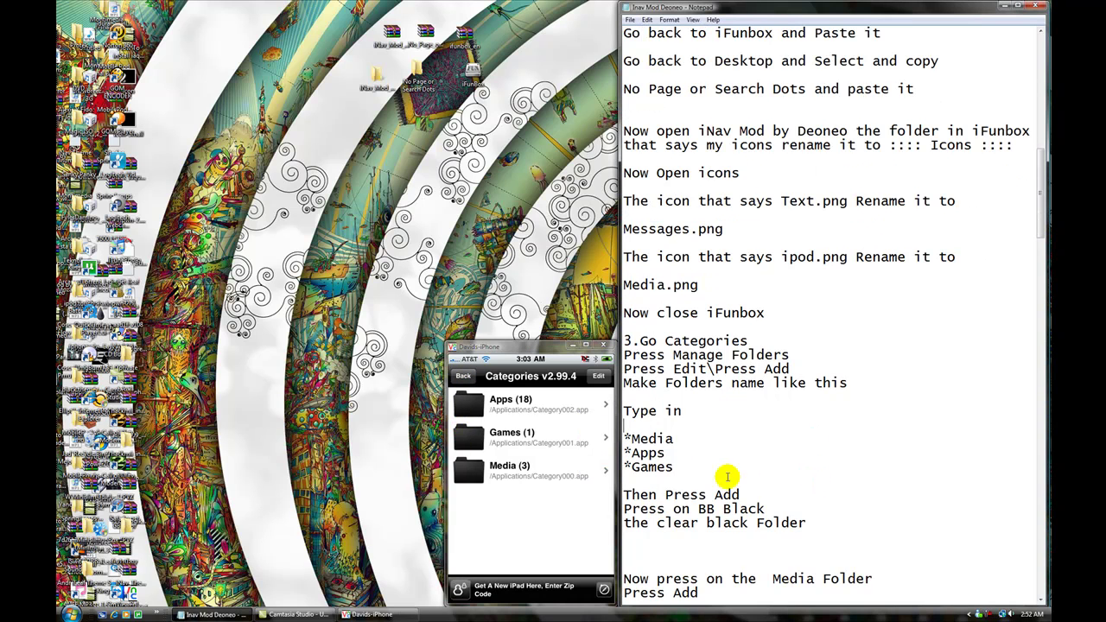
{"action": "left_click_drag", "start_coordinate": [624, 495], "coordinate": [793, 524]}
{"action": "left_click", "coordinate": [809, 508]}
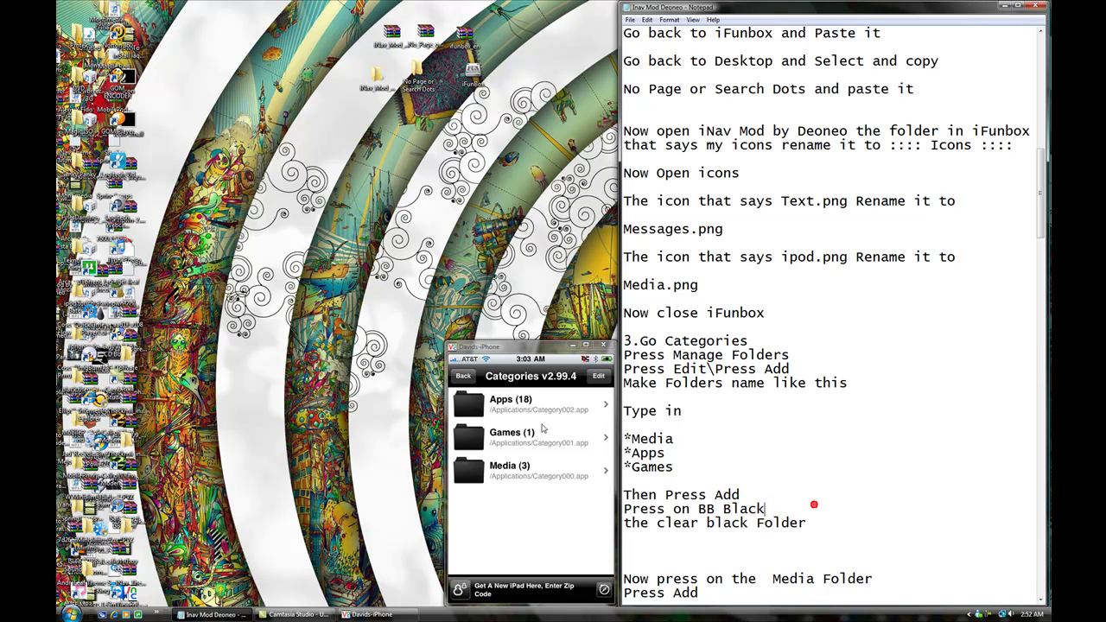
Highlight the notes' Media Folder and "Press Add" instructions, and open the Media folder in Categories.
{"action": "left_click", "coordinate": [791, 478]}
{"action": "scroll", "coordinate": [738, 464], "scroll_direction": "down", "scroll_amount": 2}
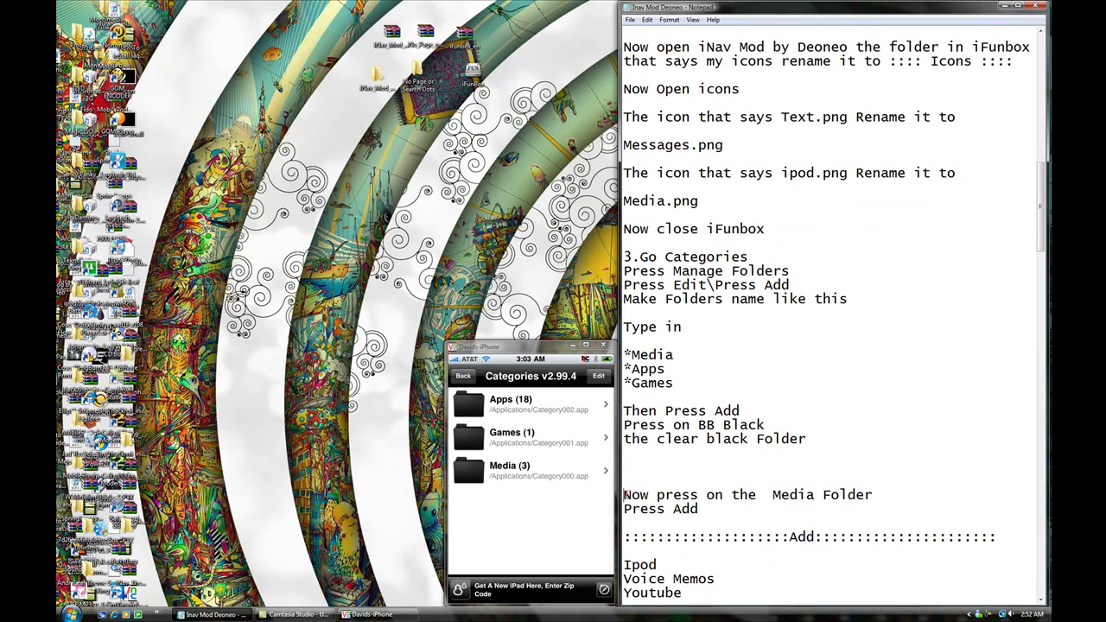
{"action": "left_click_drag", "start_coordinate": [624, 494], "coordinate": [862, 504]}
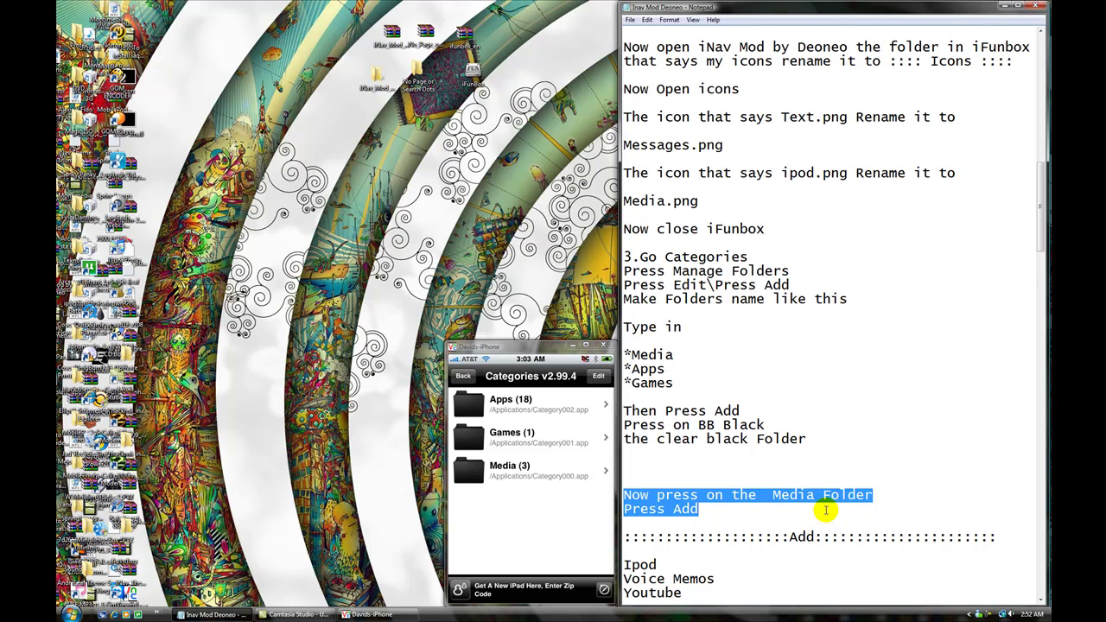
{"action": "left_click", "coordinate": [826, 510]}
{"action": "left_click", "coordinate": [519, 470]}
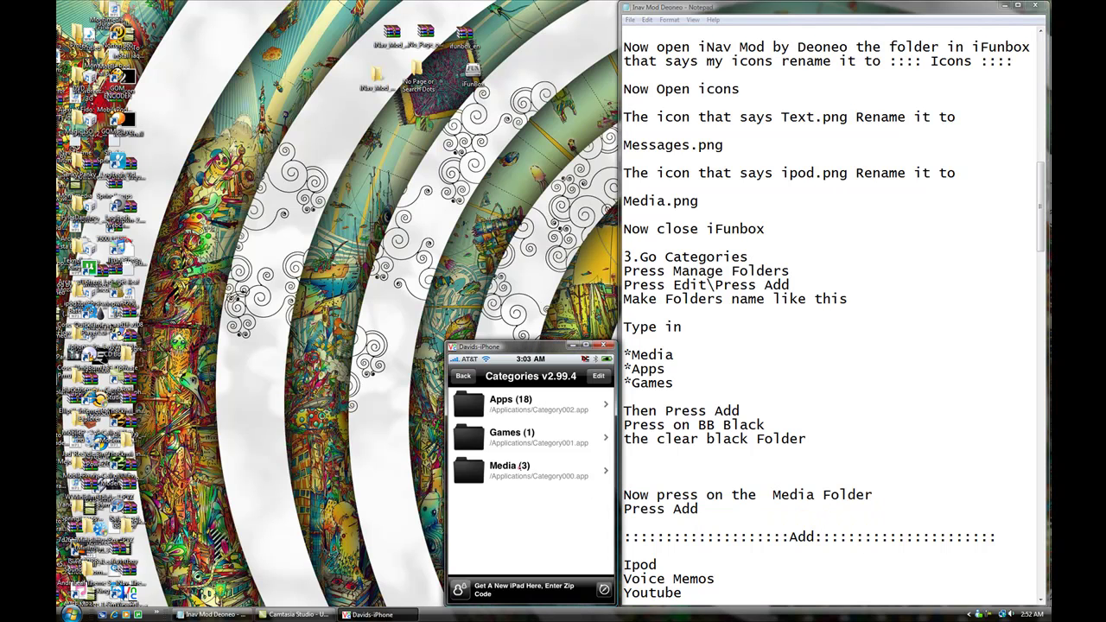
{"action": "left_click", "coordinate": [513, 469]}
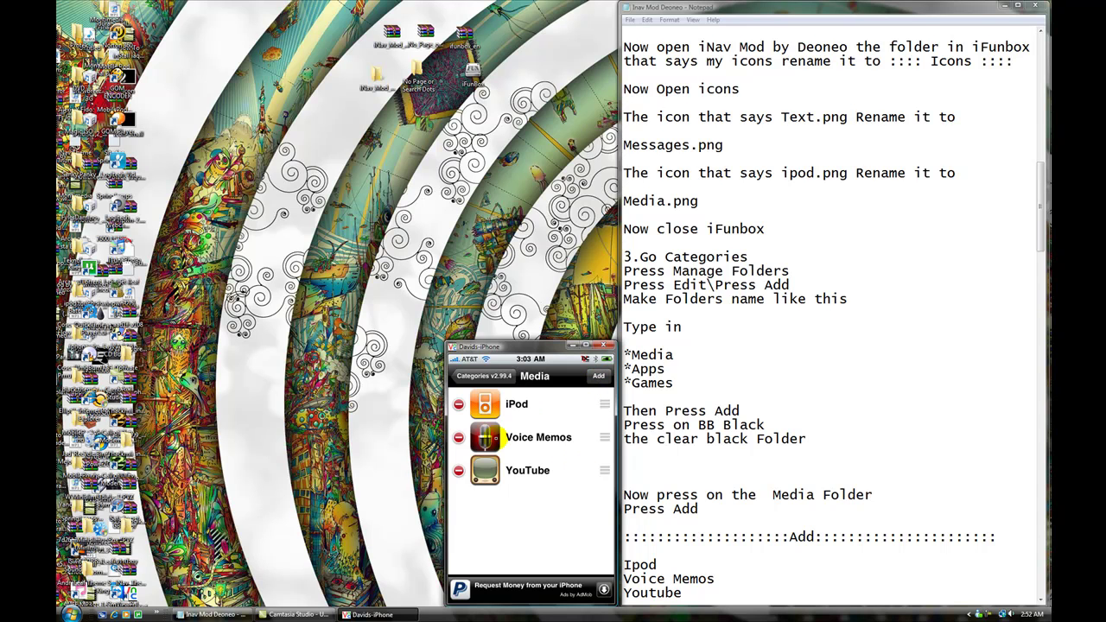
Read the notes' list of Media apps to add and return from the Media folder to the category list.
{"action": "left_click", "coordinate": [876, 425]}
{"action": "scroll", "coordinate": [874, 424], "scroll_direction": "down", "scroll_amount": 2}
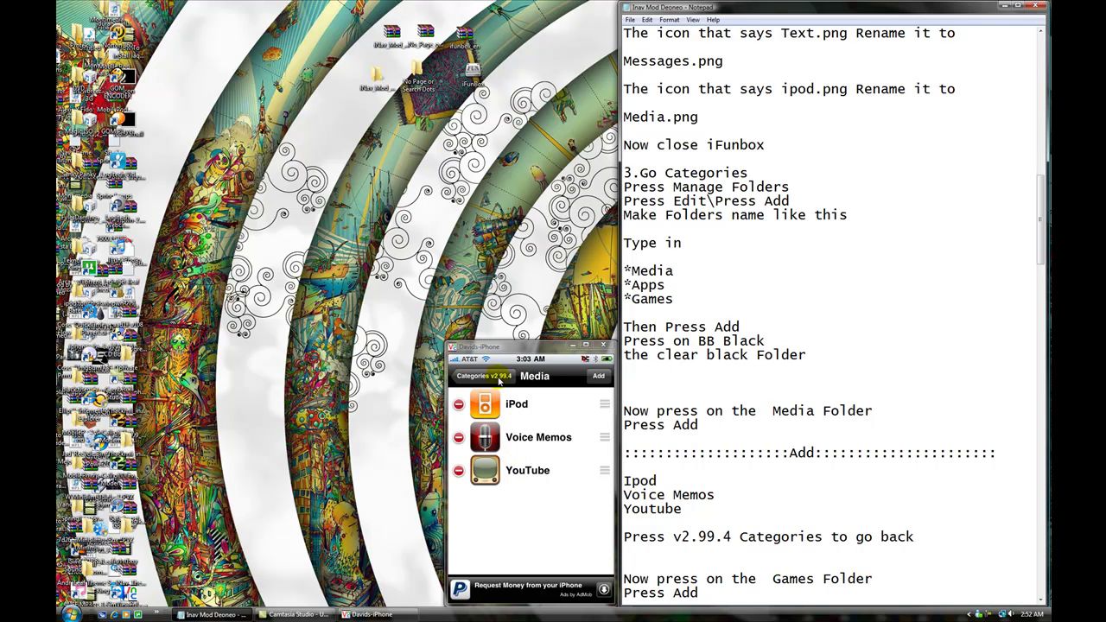
{"action": "left_click", "coordinate": [495, 374]}
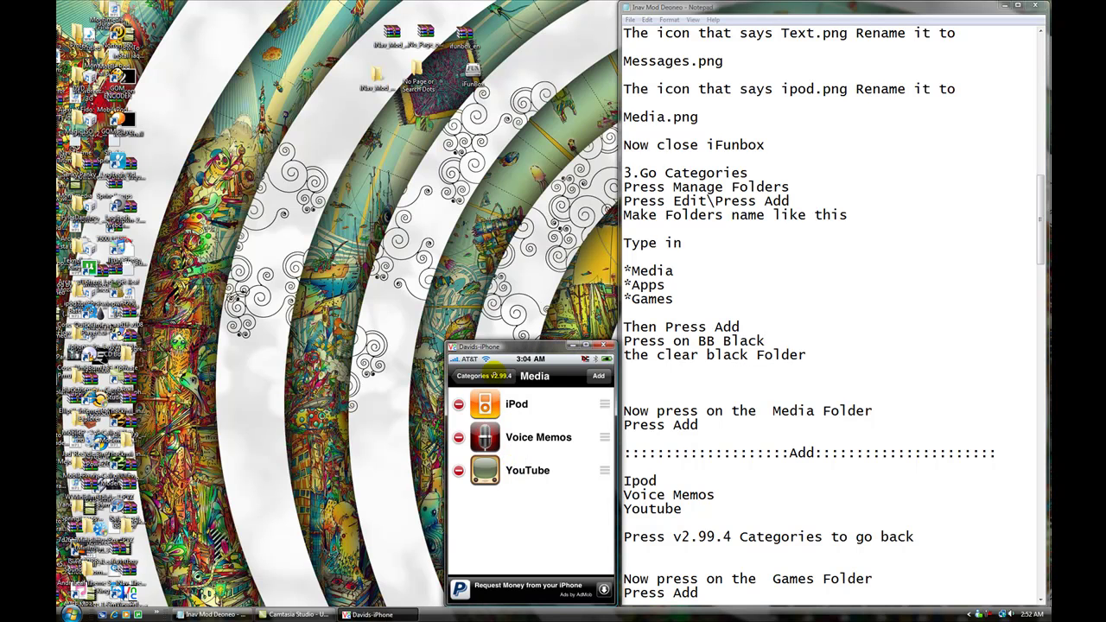
Open the Games folder following the highlighted Games Folder line in the notes, and return to the category list.
{"action": "left_click", "coordinate": [800, 471]}
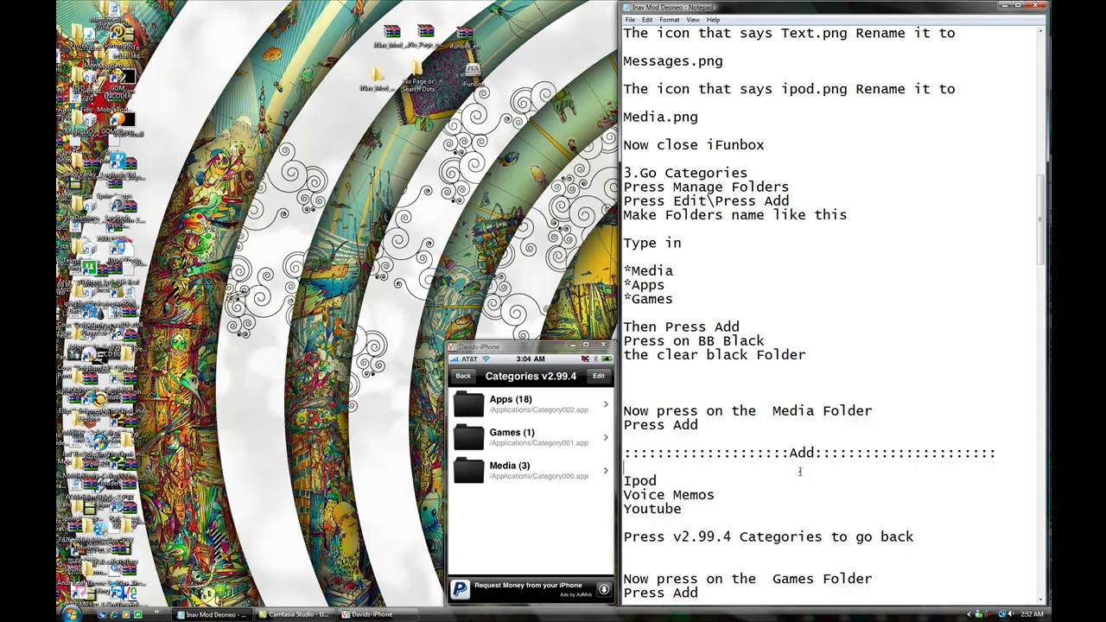
{"action": "scroll", "coordinate": [800, 471], "scroll_direction": "down", "scroll_amount": 1}
{"action": "scroll", "coordinate": [800, 471], "scroll_direction": "down", "scroll_amount": 1}
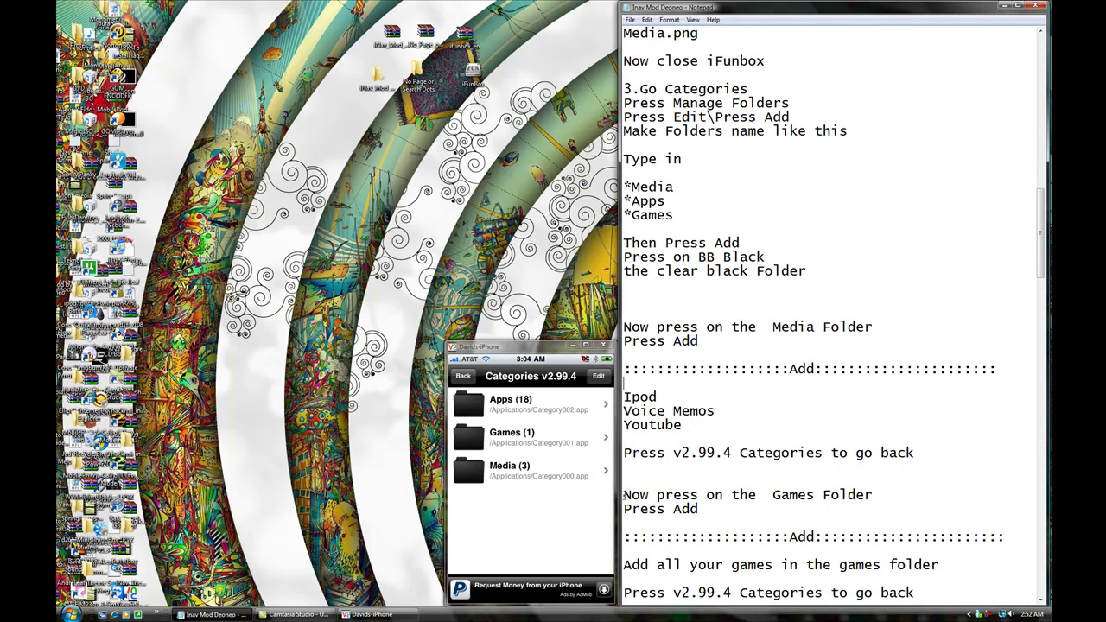
{"action": "left_click_drag", "start_coordinate": [624, 494], "coordinate": [873, 494]}
{"action": "left_click", "coordinate": [872, 494]}
{"action": "left_click", "coordinate": [501, 437]}
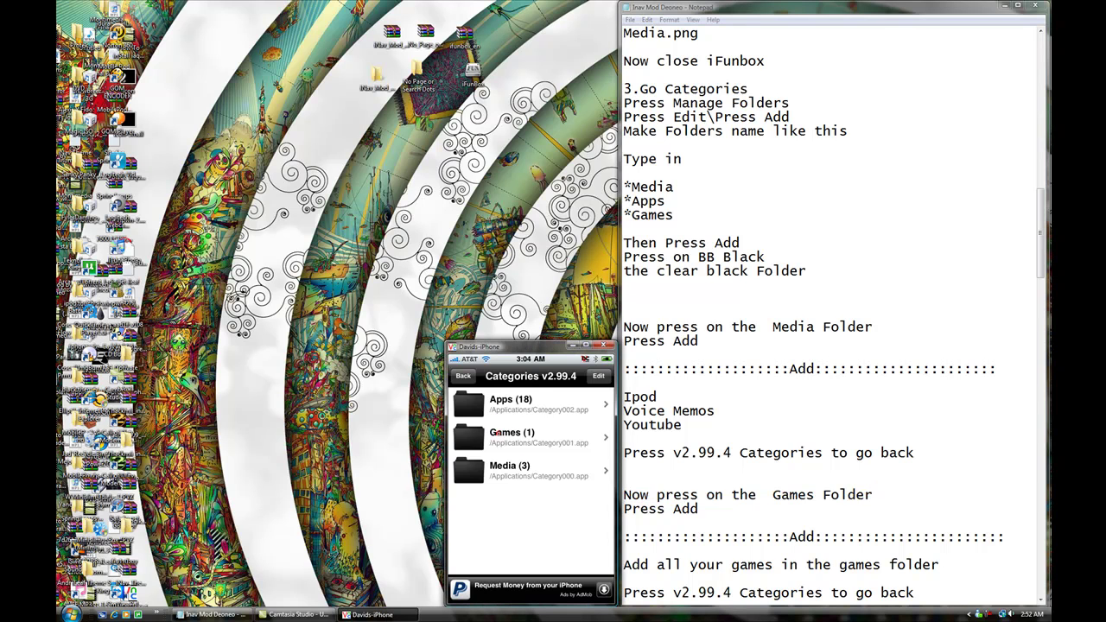
{"action": "left_click", "coordinate": [717, 509]}
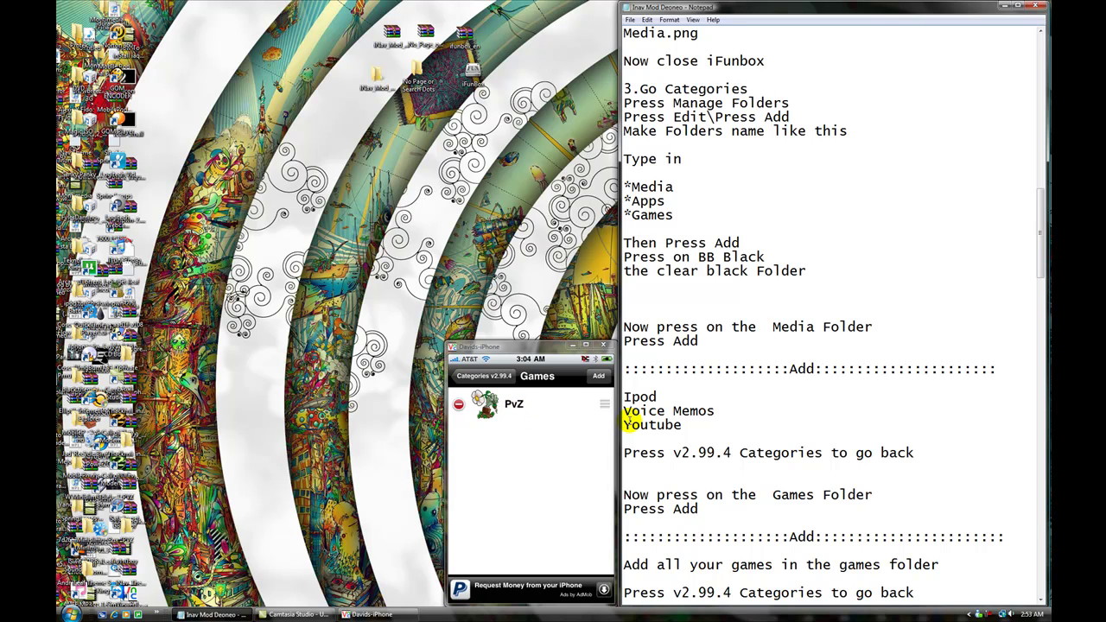
{"action": "left_click", "coordinate": [495, 378]}
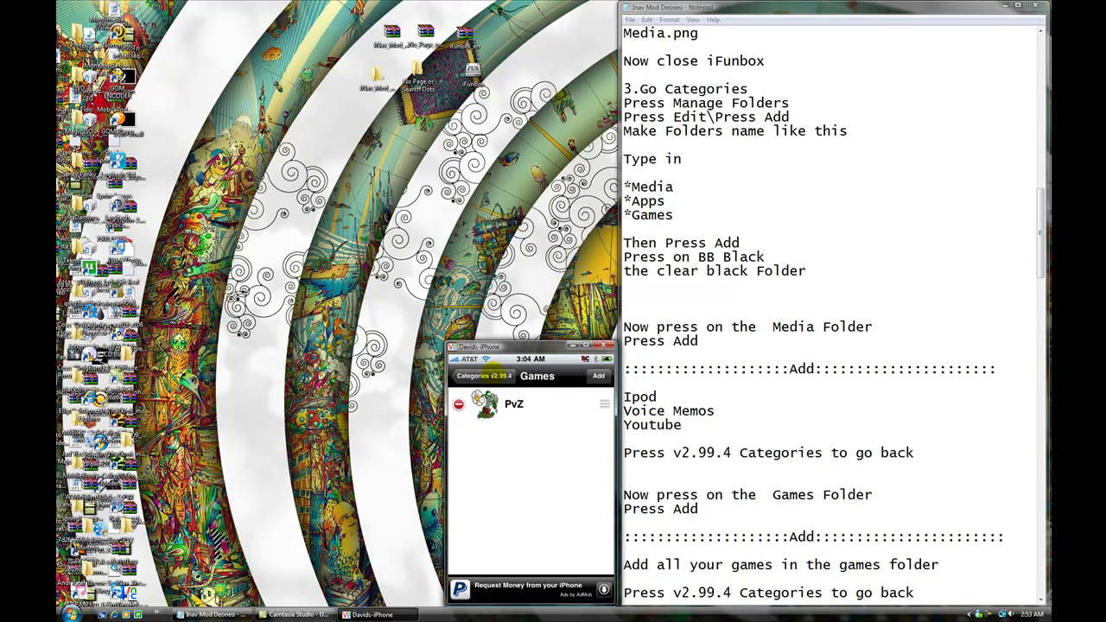